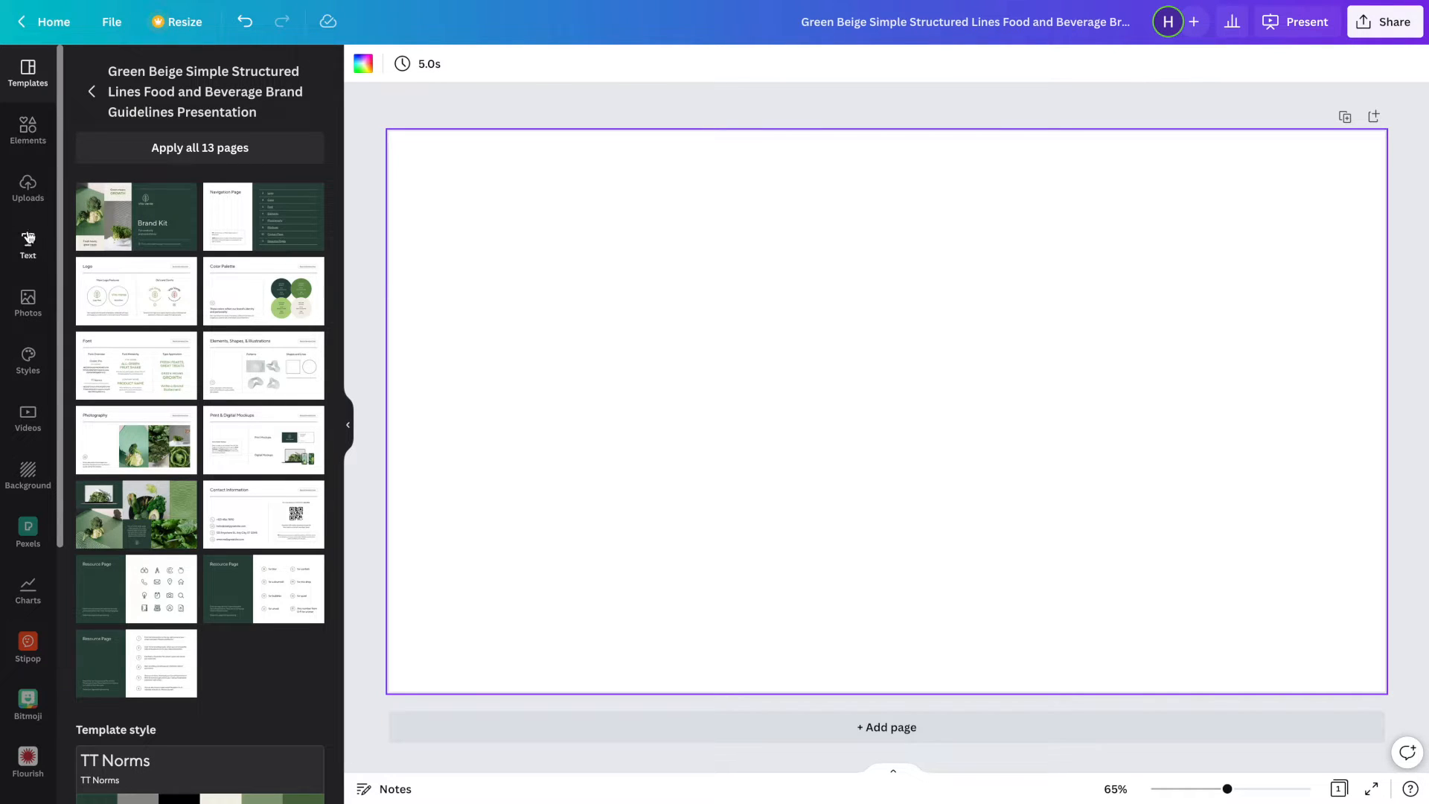
Add a heading in the upper middle of the page, enlarge it to font size 104 and make it read "GOOGLE"
click(28, 246)
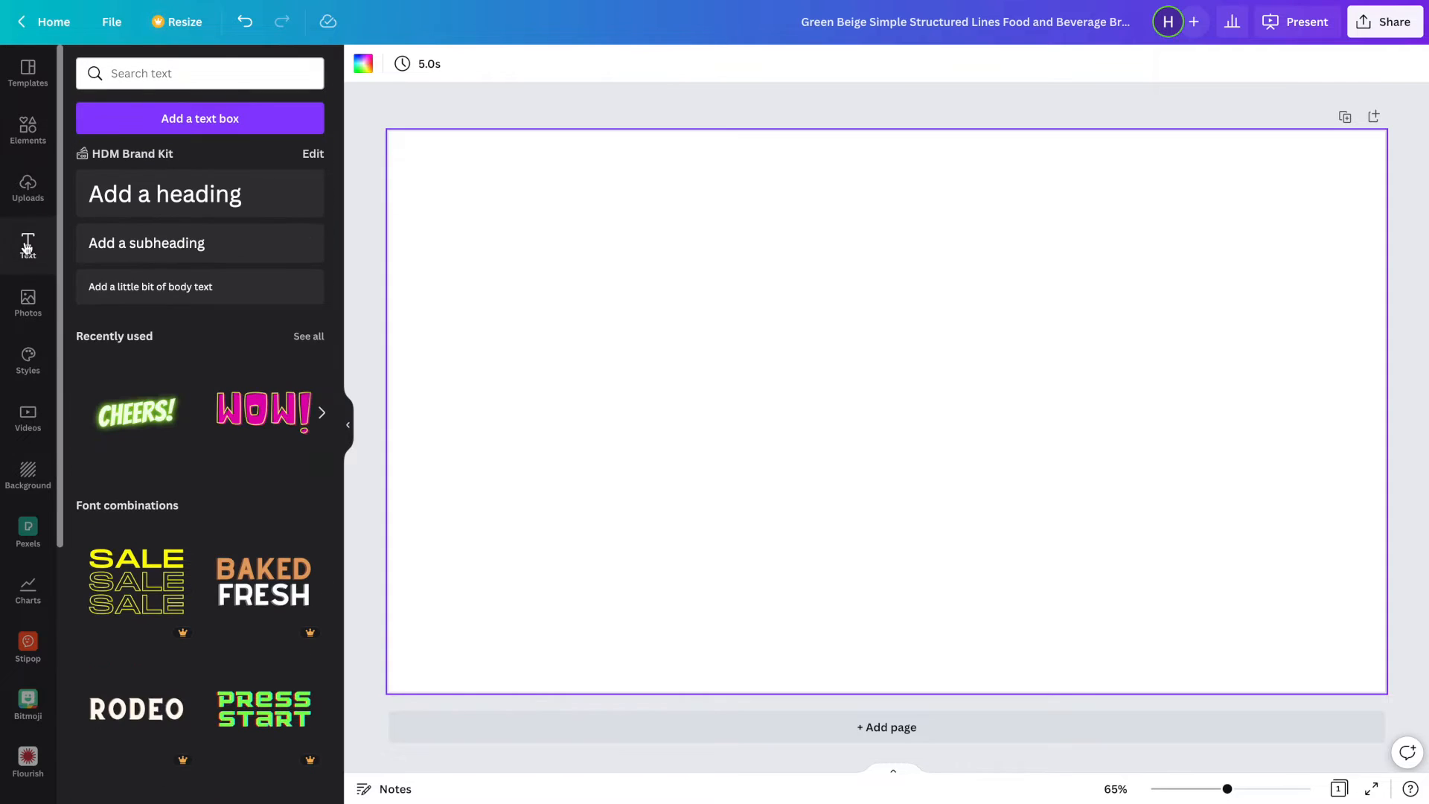
click(224, 189)
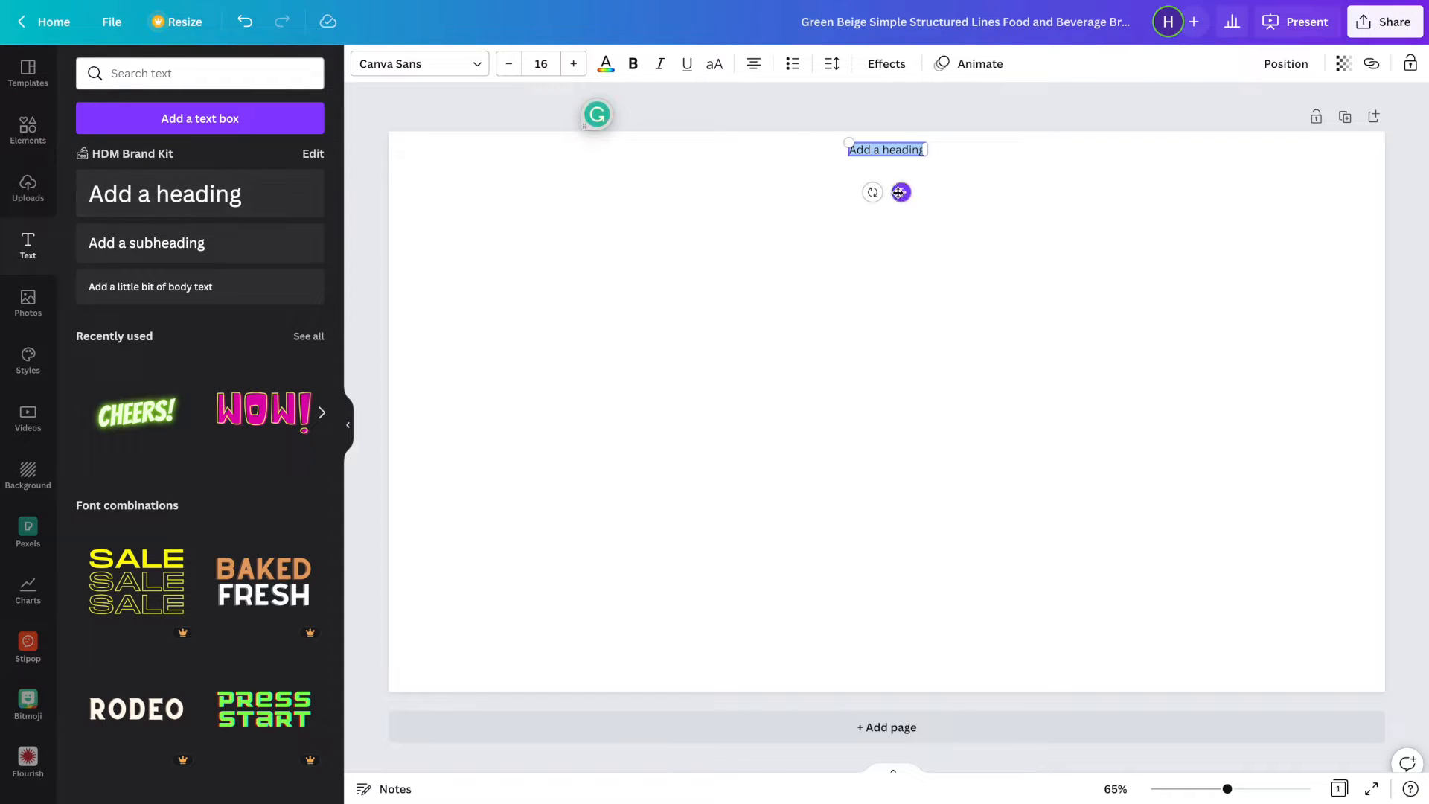
drag(900, 192, 835, 357)
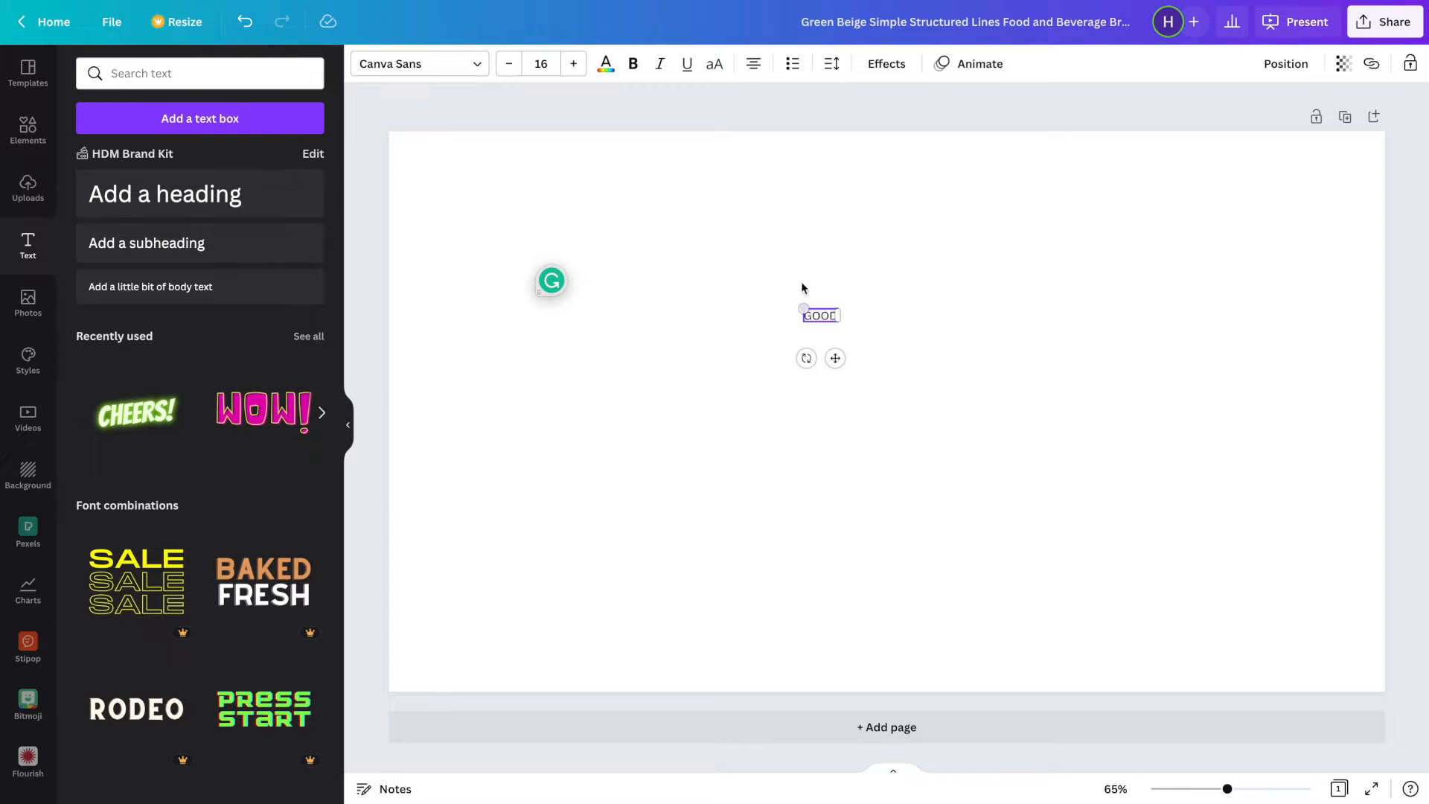
drag(729, 266, 618, 223)
double_click(736, 263)
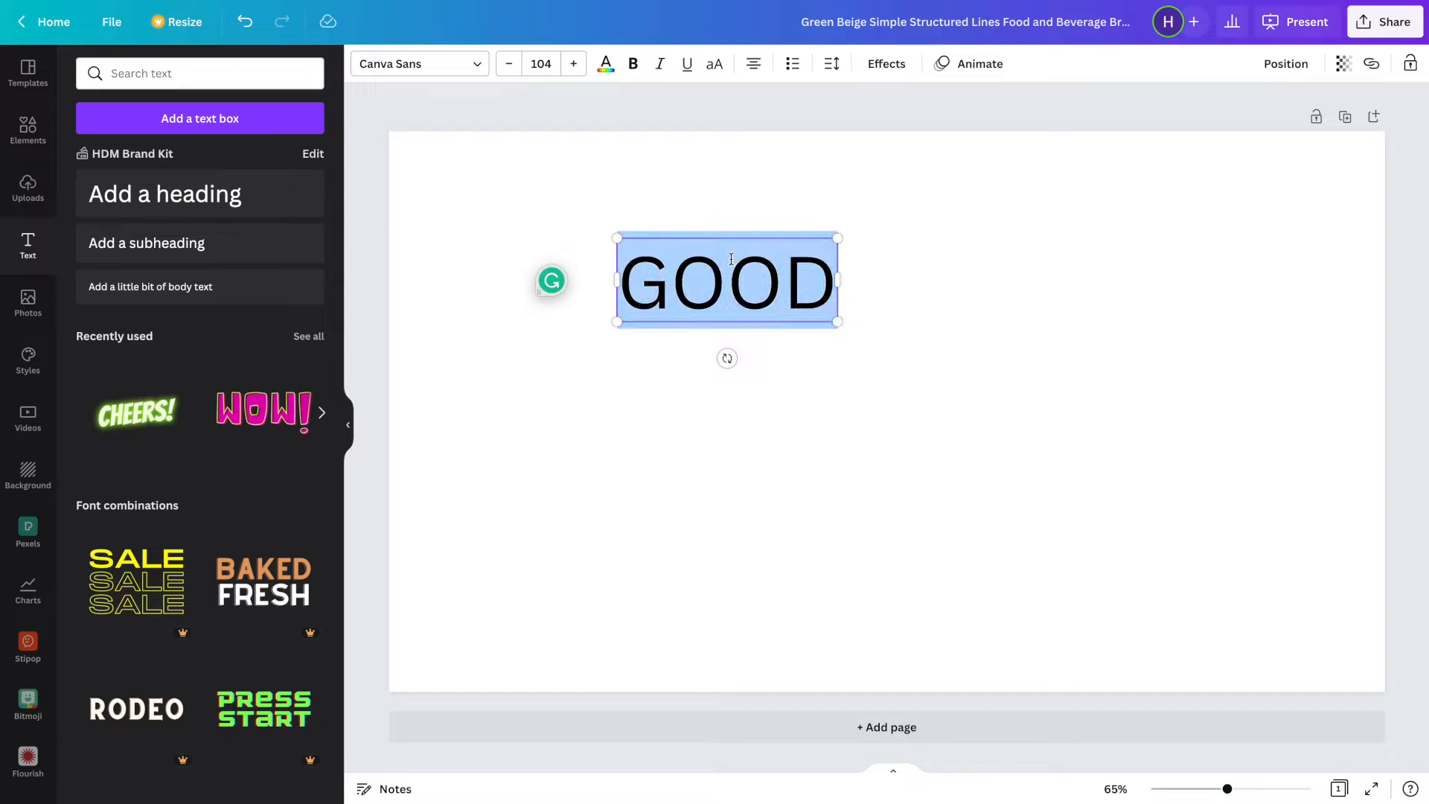
text(GOOGLE)
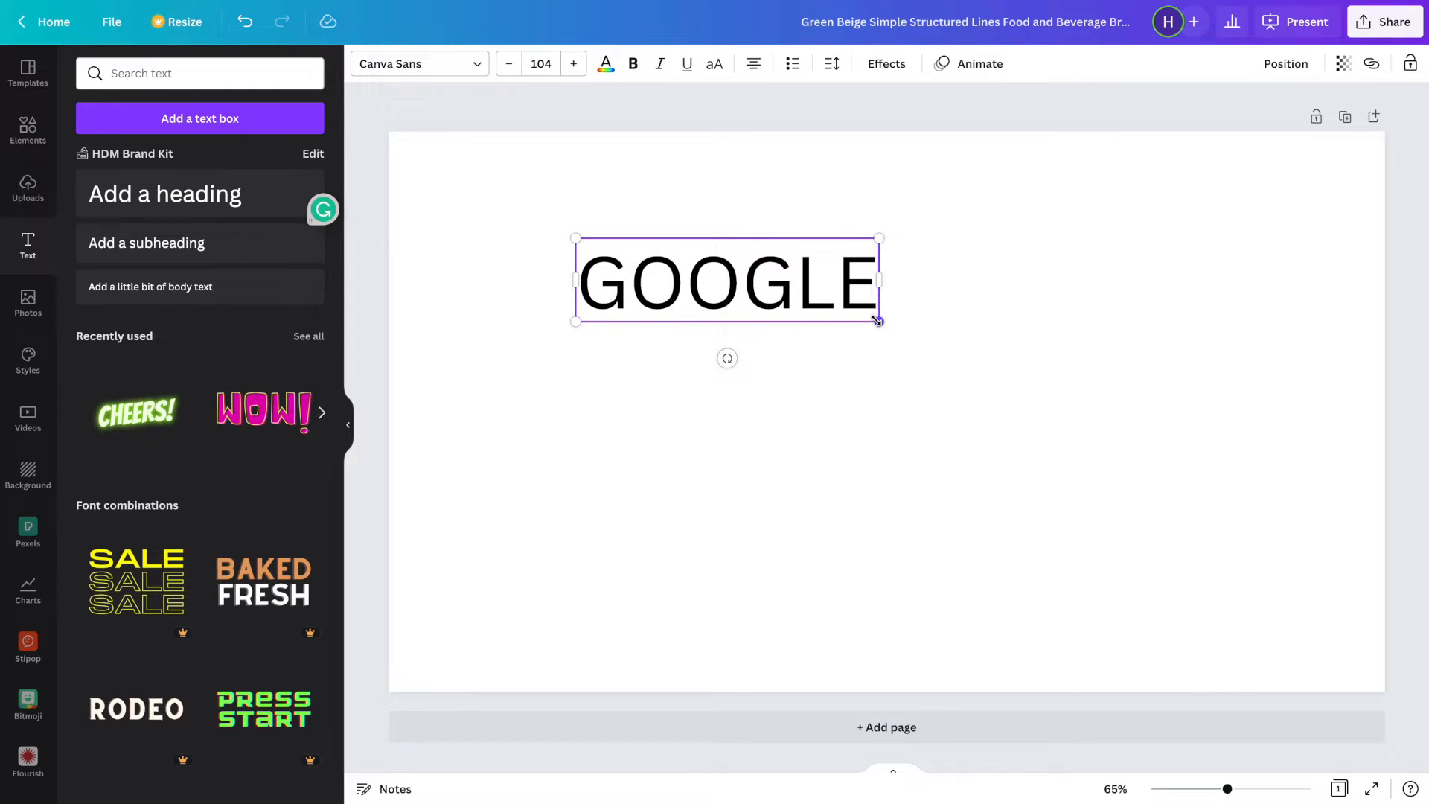
Set the GOOGLE heading's font to Anton and enlarge it to about size 508 so it spans nearly the full page width
click(443, 64)
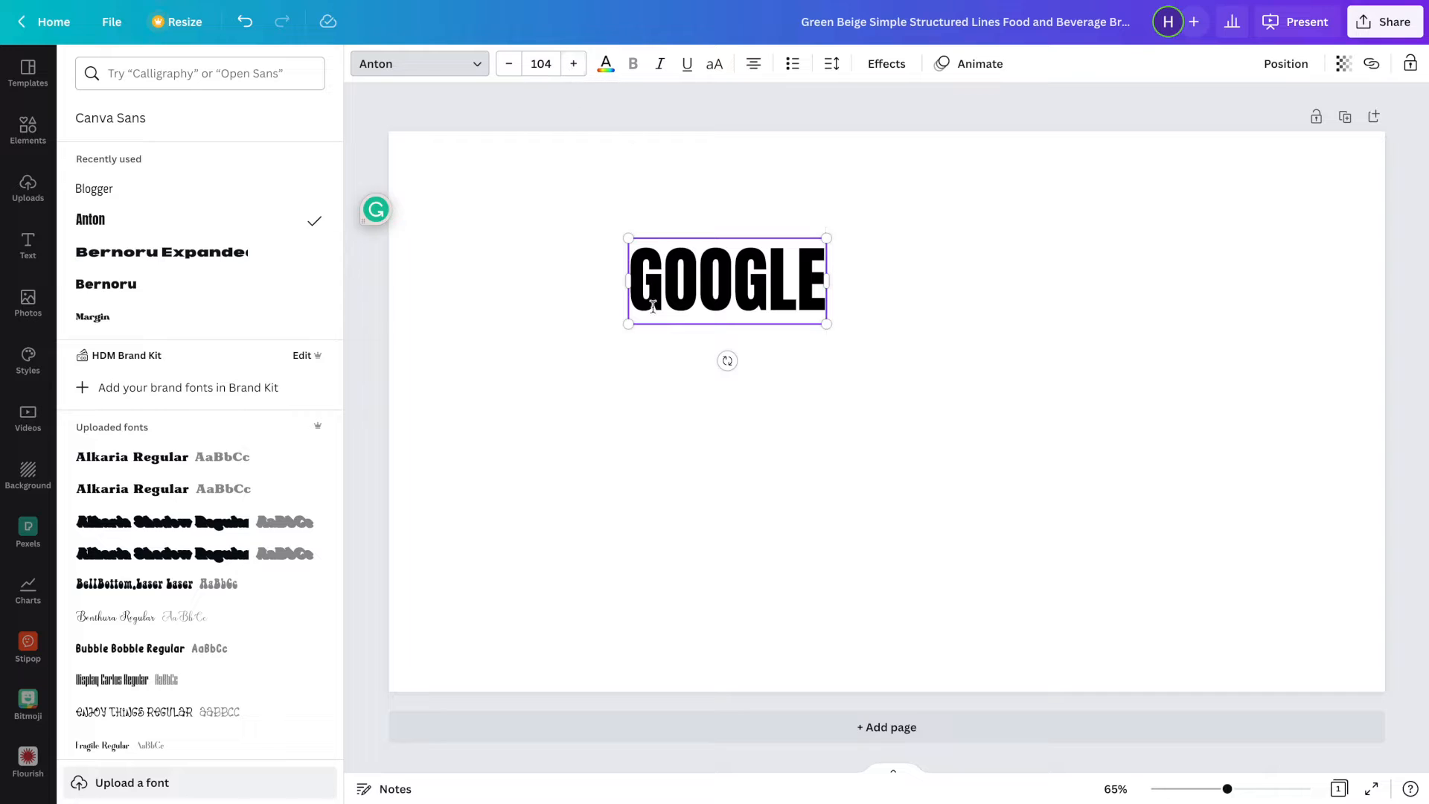
drag(627, 236, 455, 125)
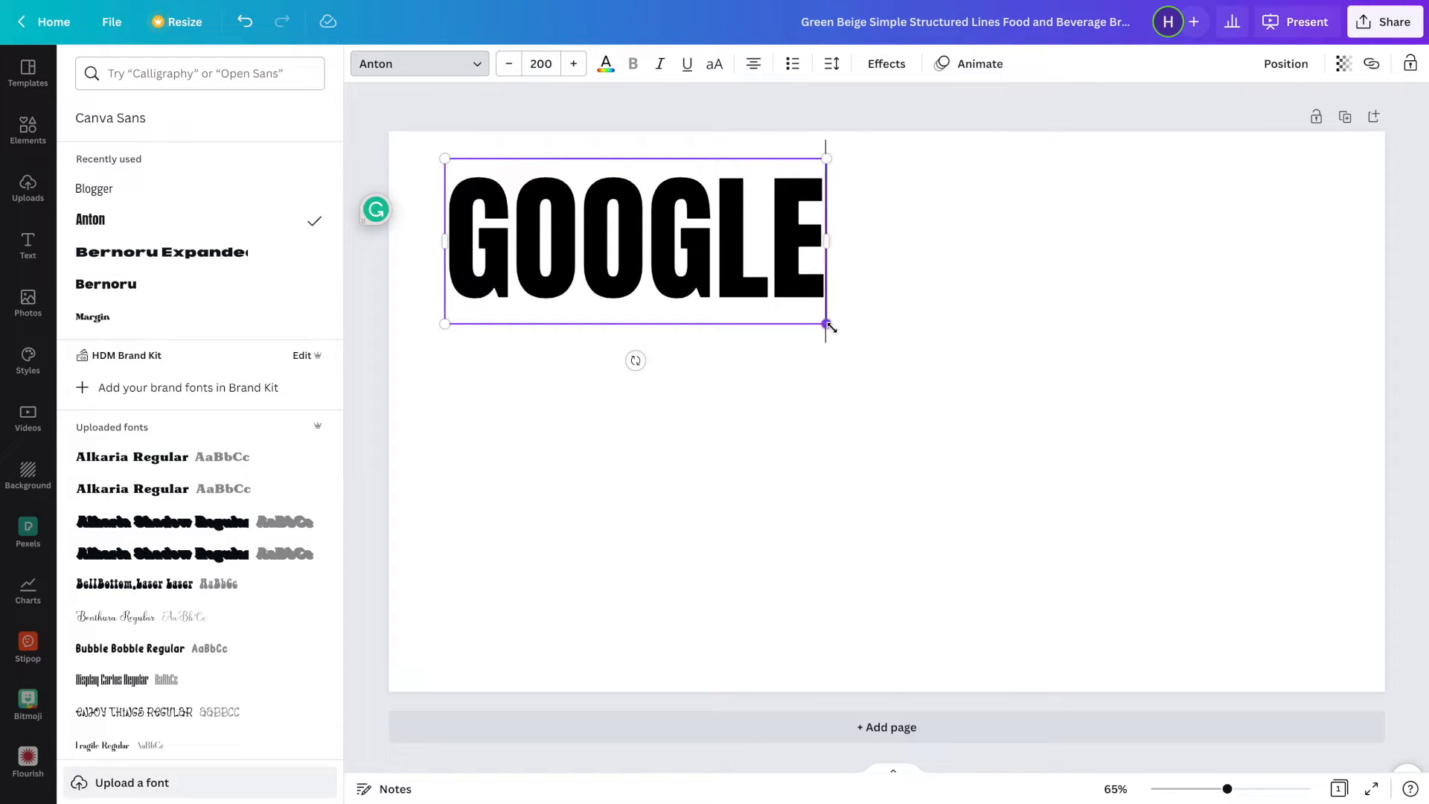
drag(828, 325, 1361, 589)
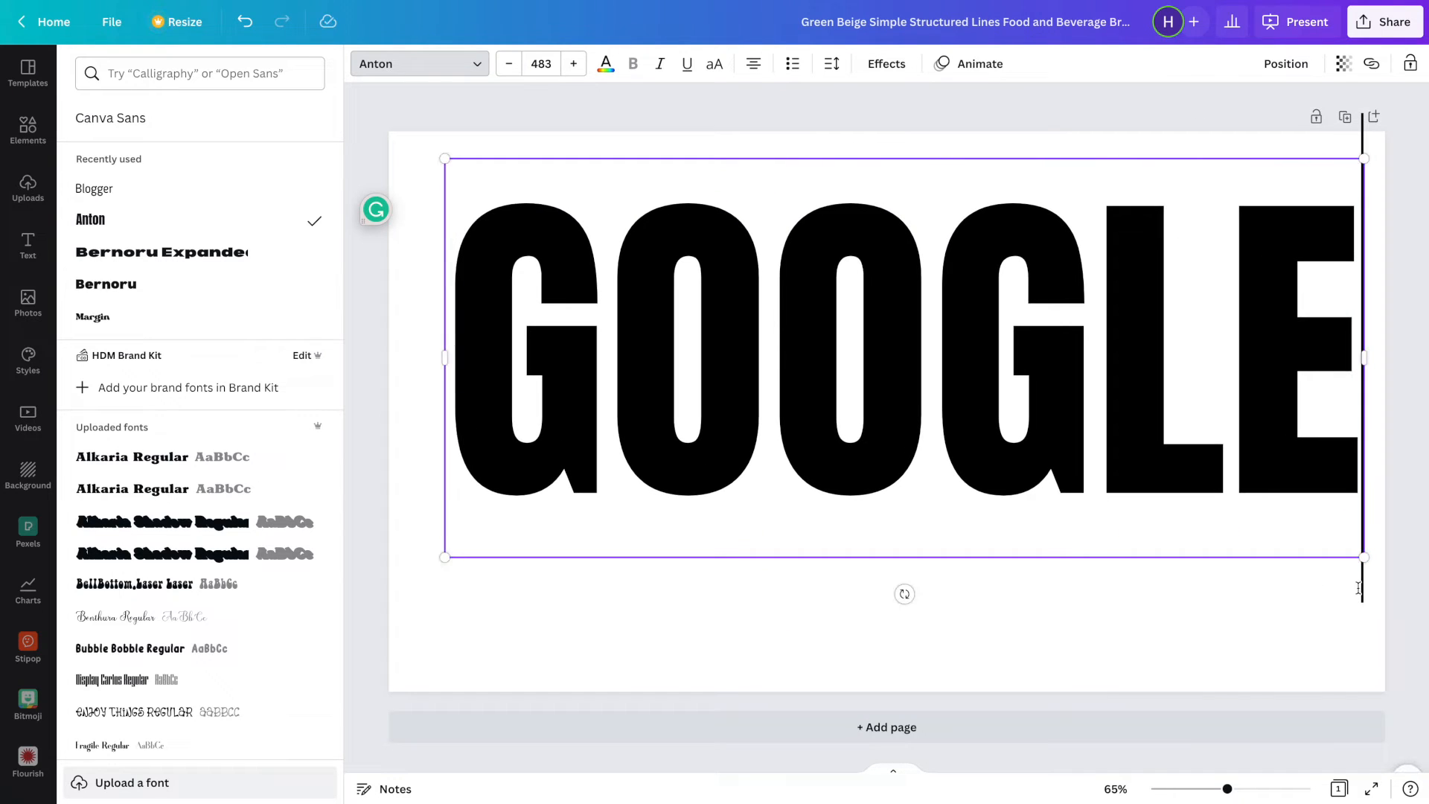
drag(444, 557, 406, 588)
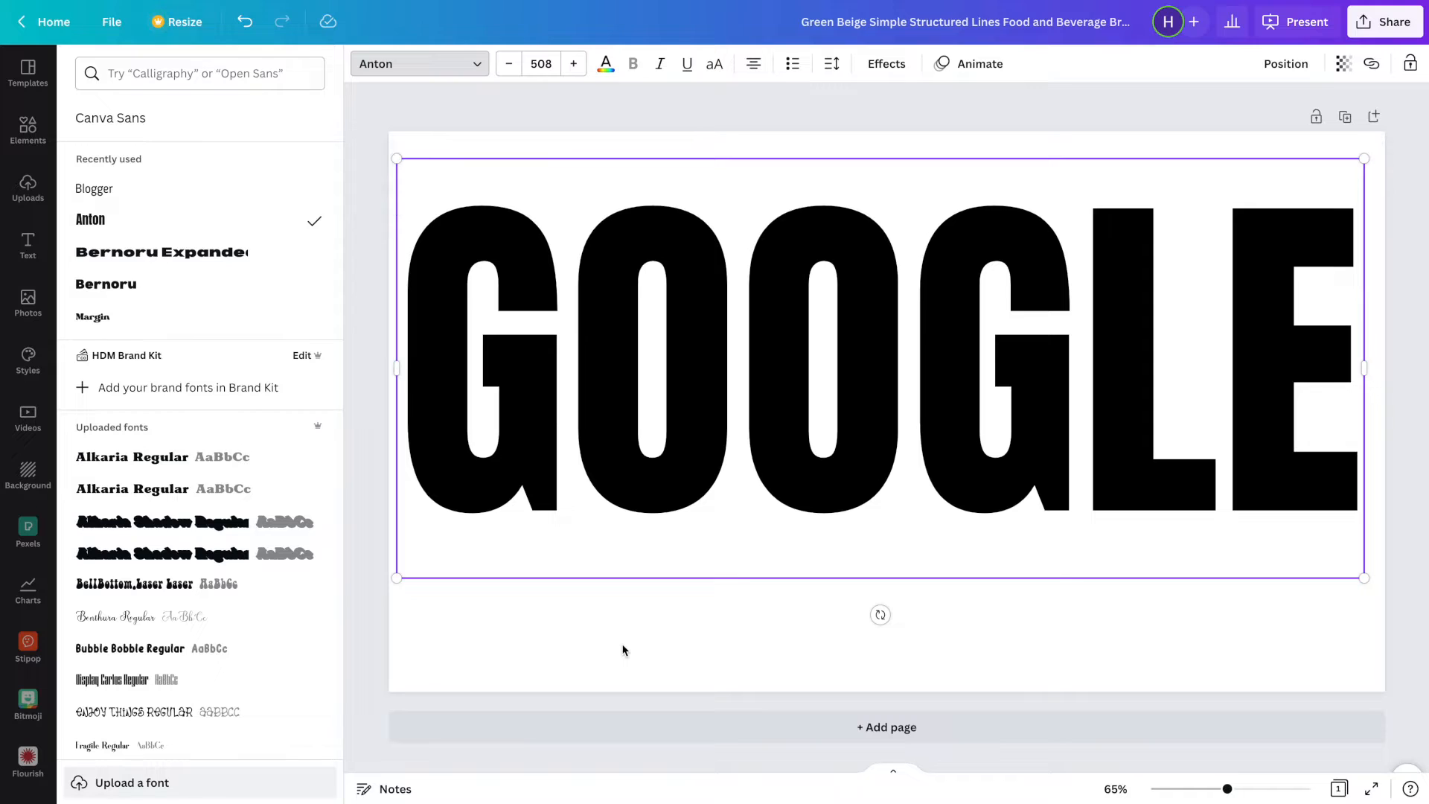
click(568, 617)
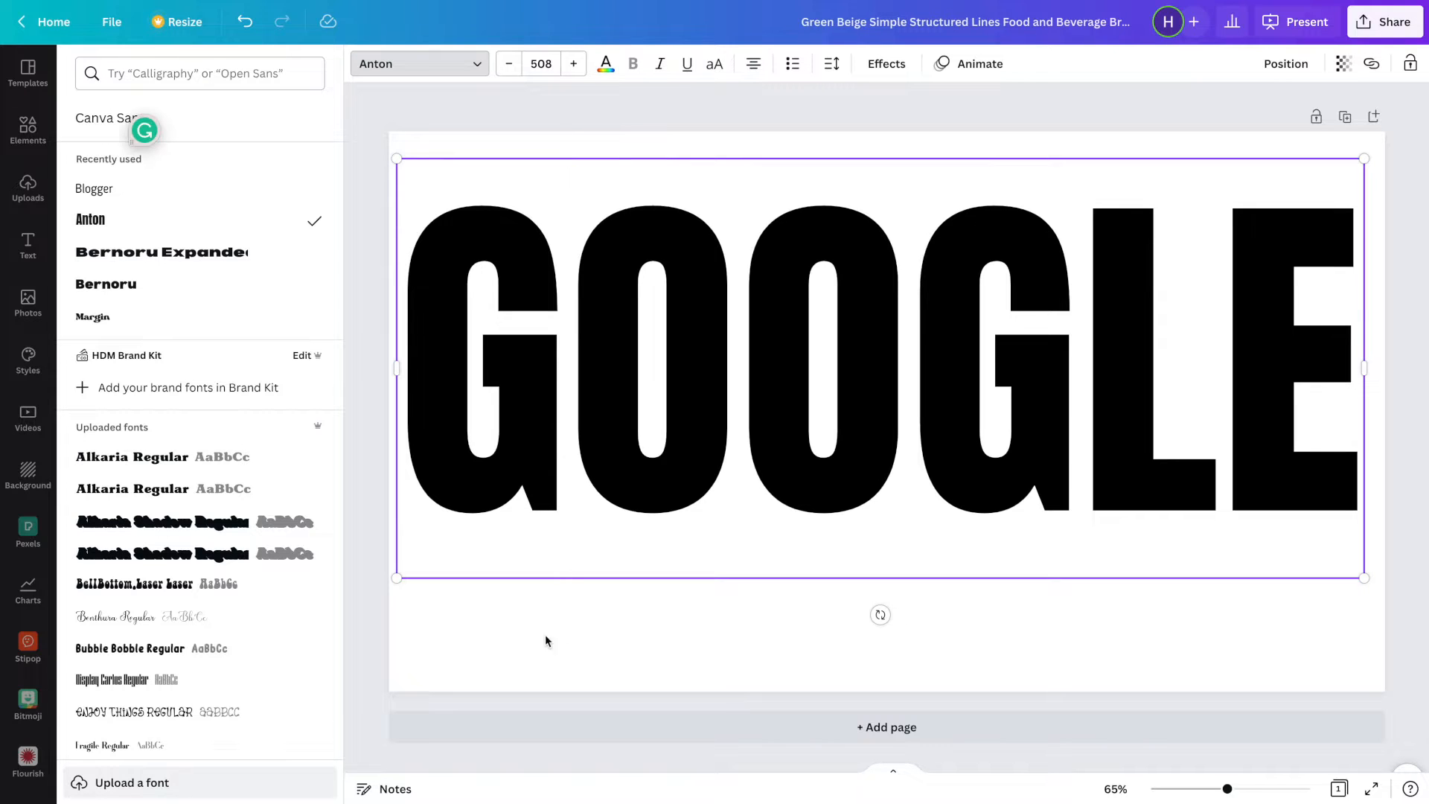
click(501, 675)
click(534, 679)
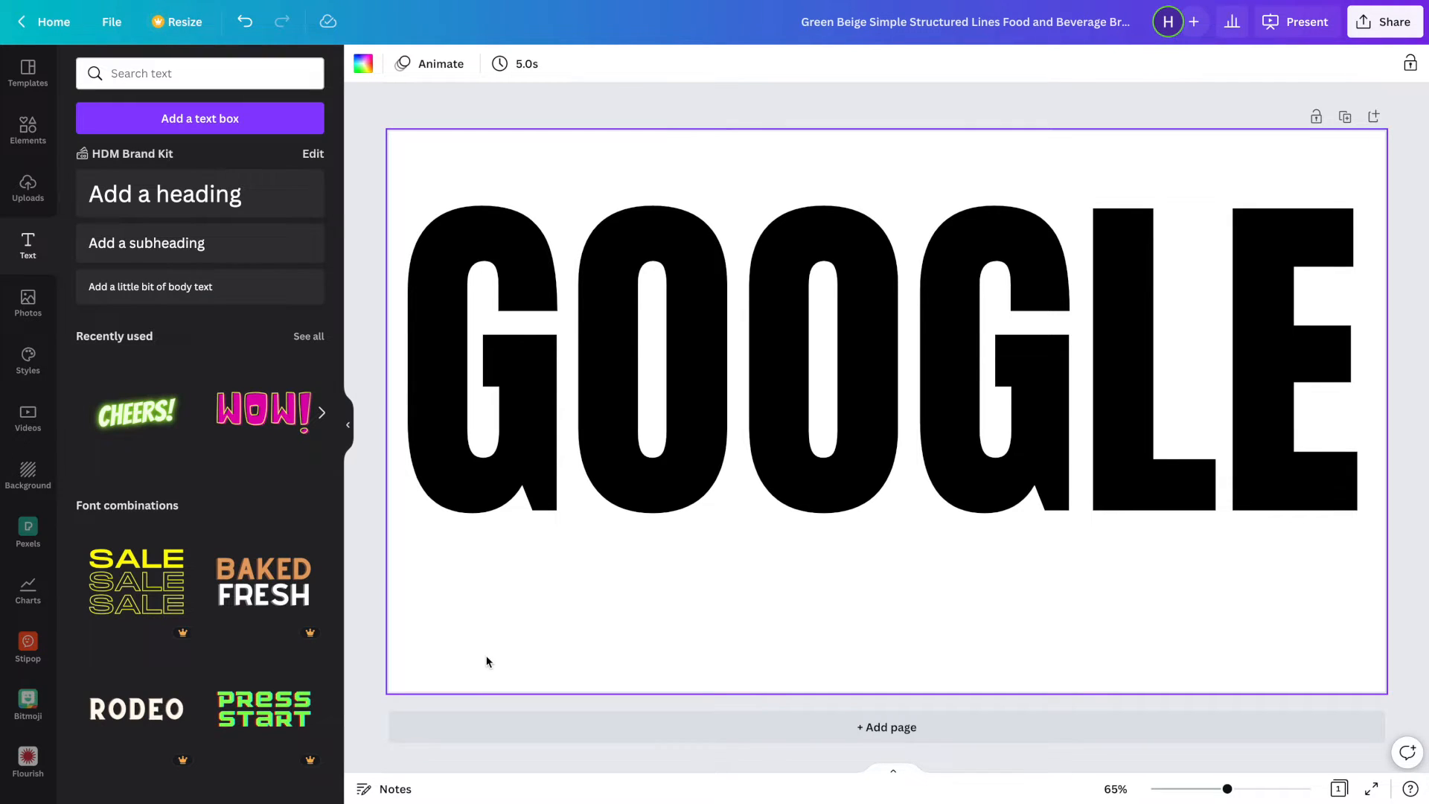
Change the page background to black and the GOOGLE text color to white
click(363, 65)
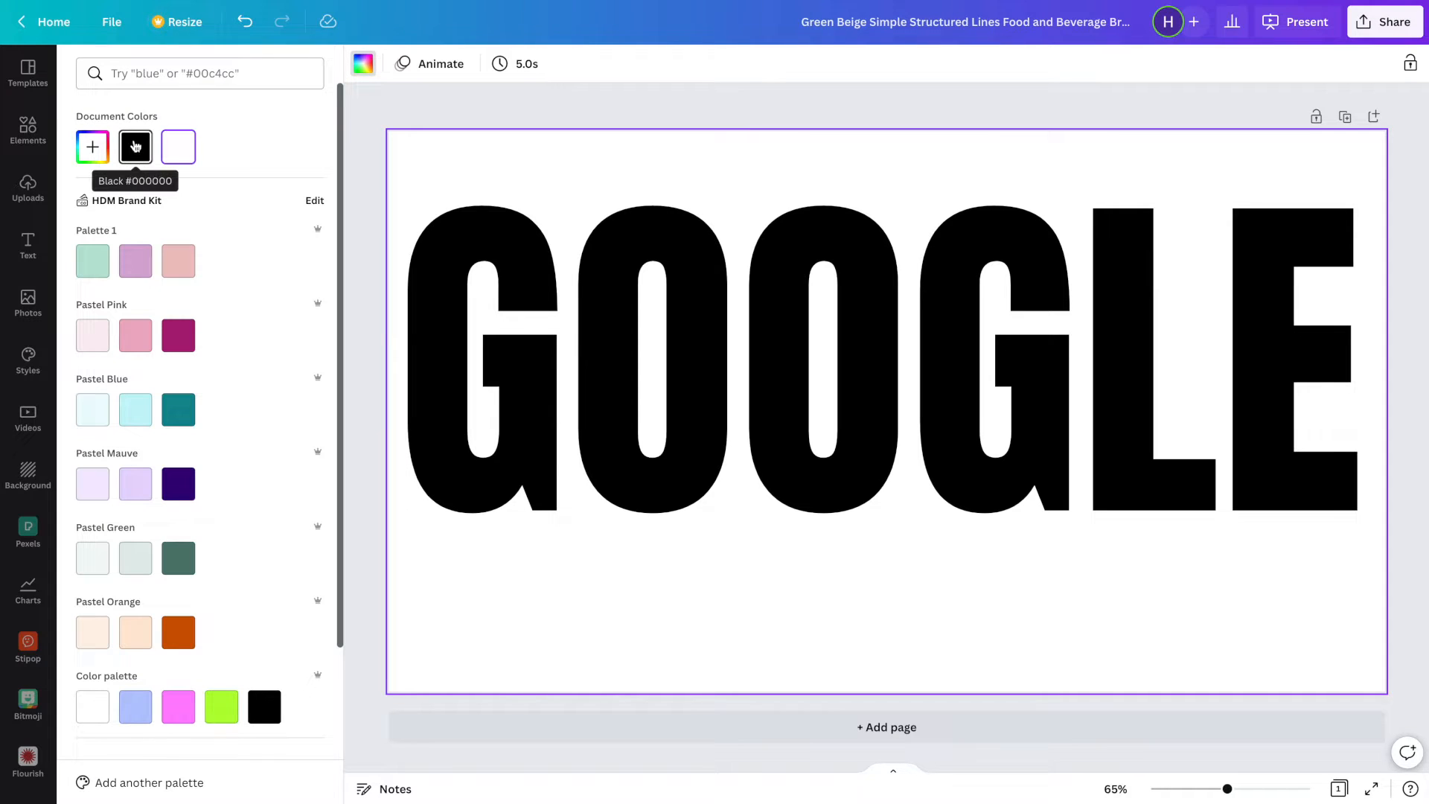
click(133, 149)
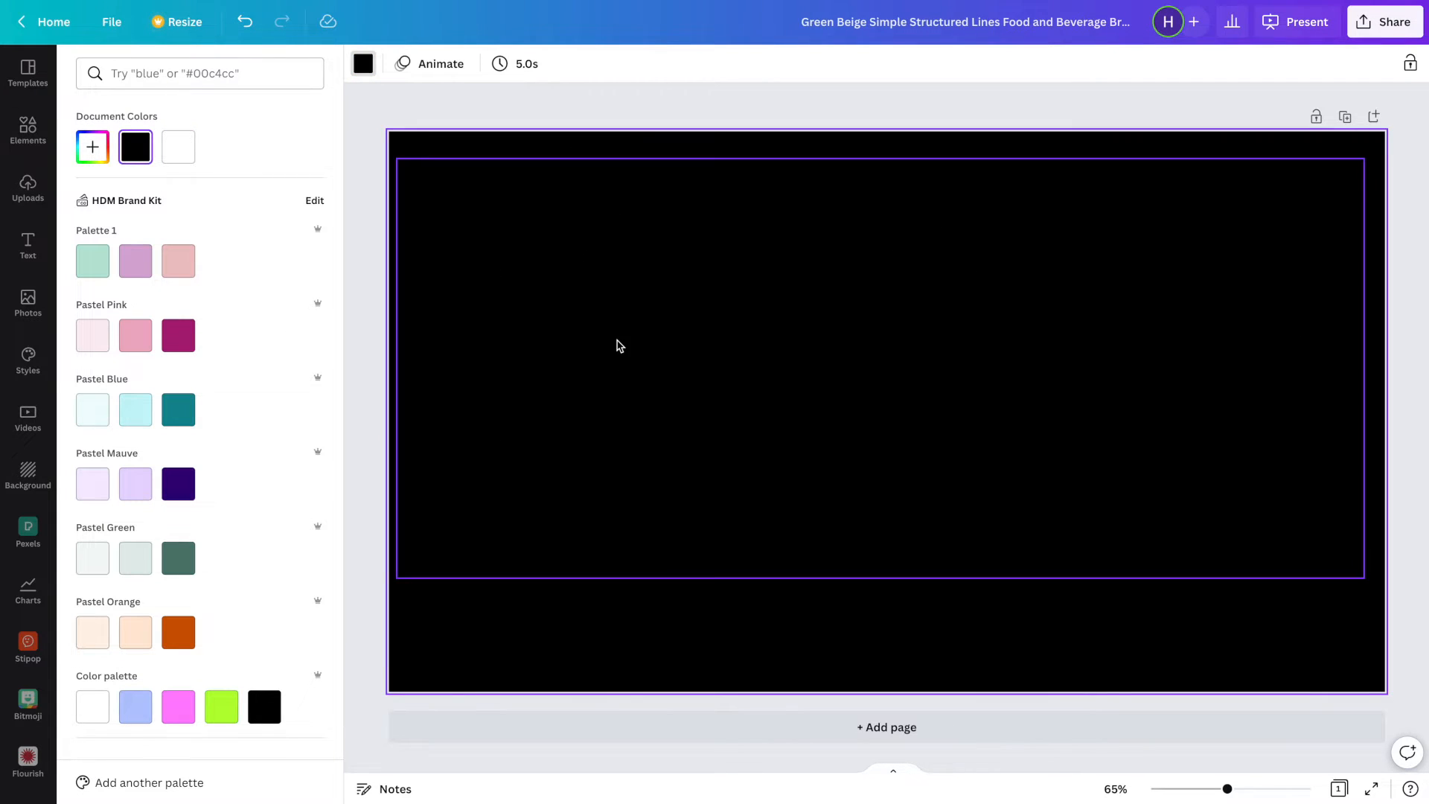
click(617, 346)
click(603, 62)
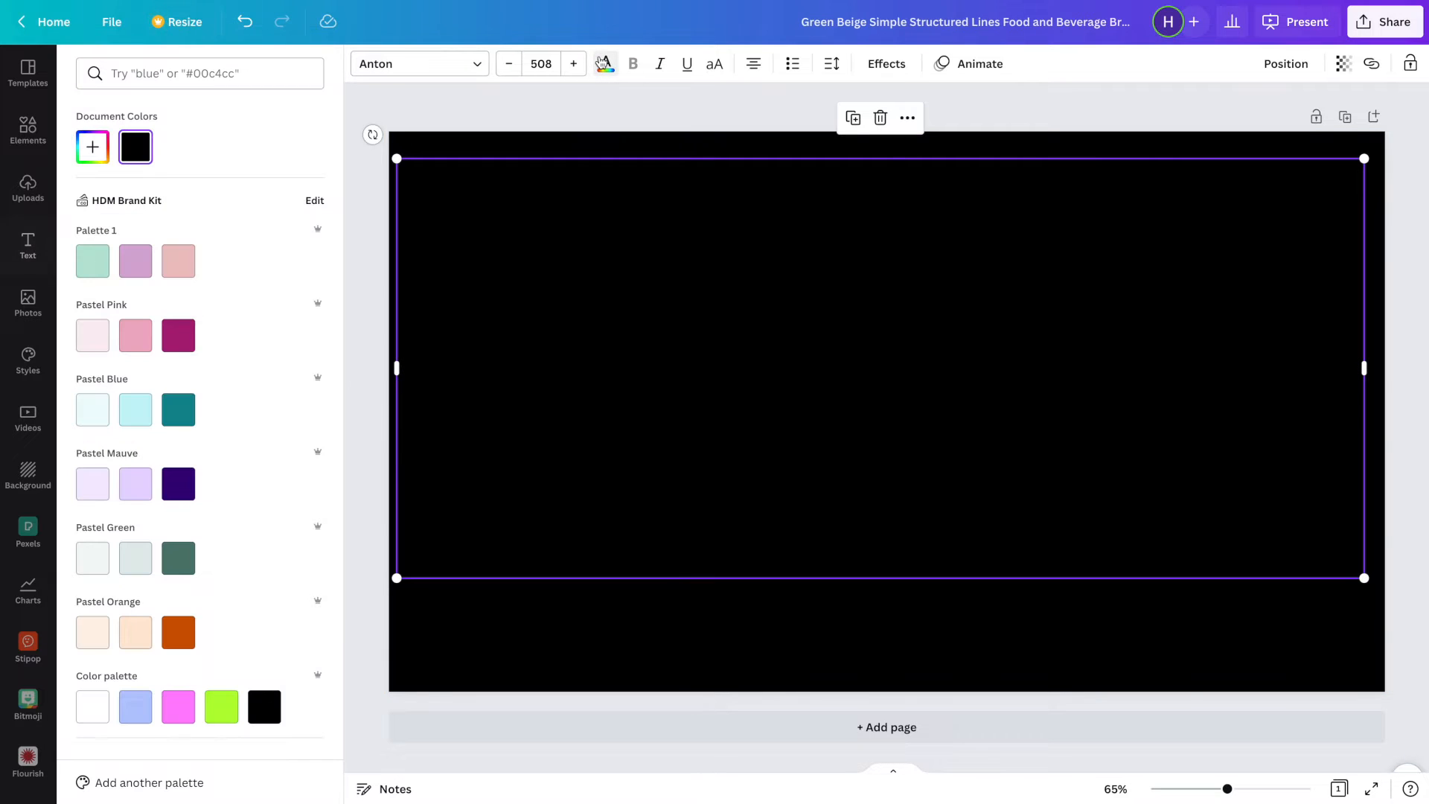
scroll(115, 455, down, 3)
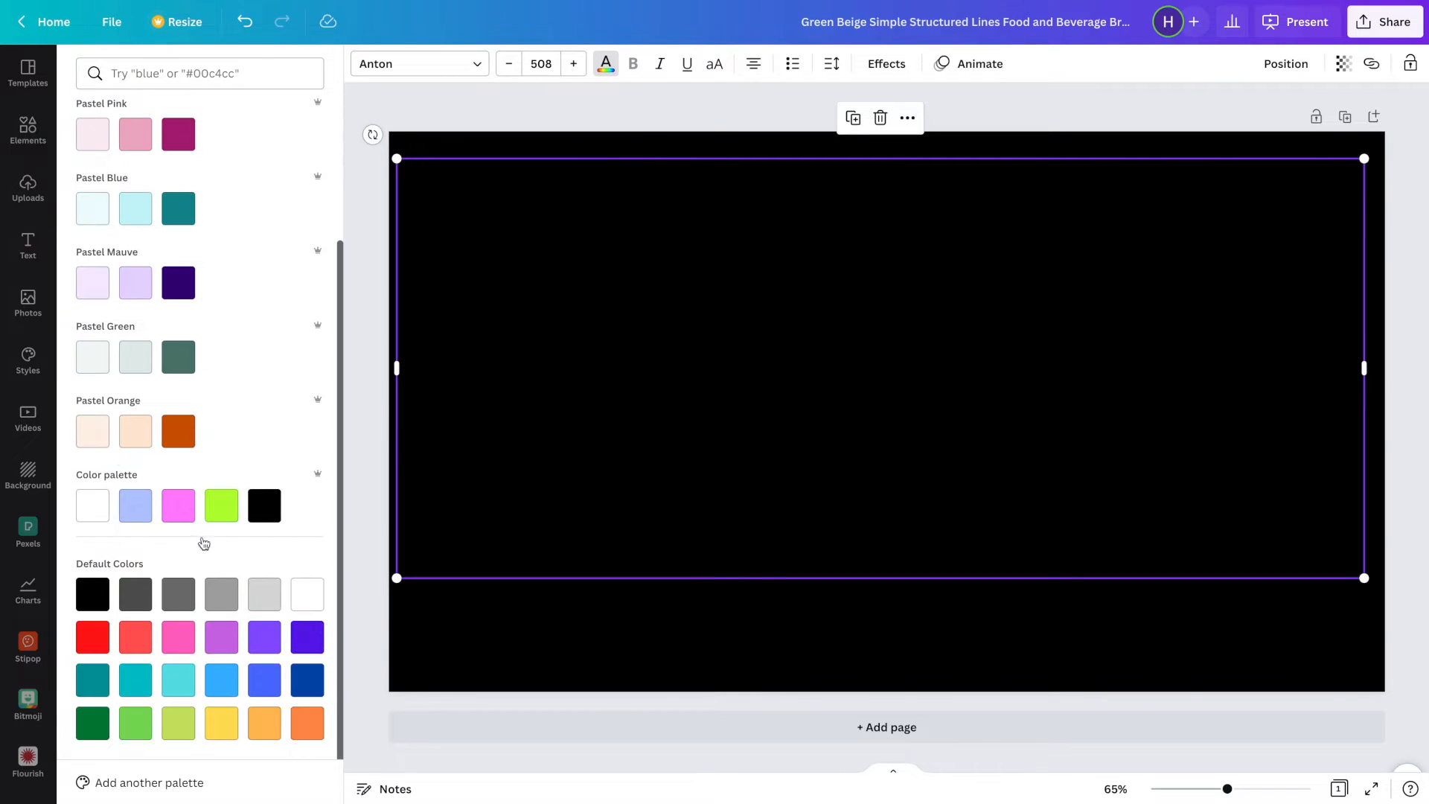
click(311, 593)
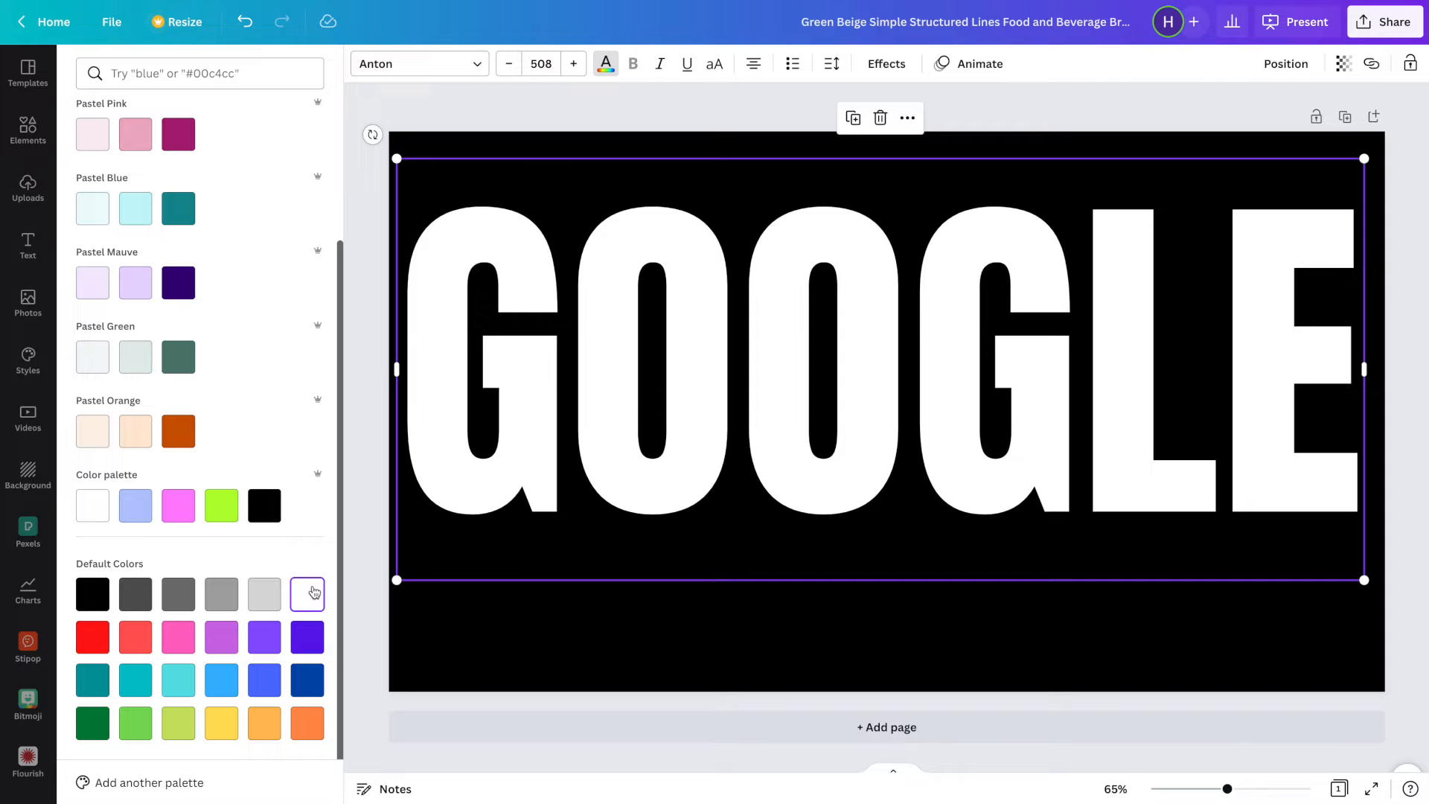
click(688, 634)
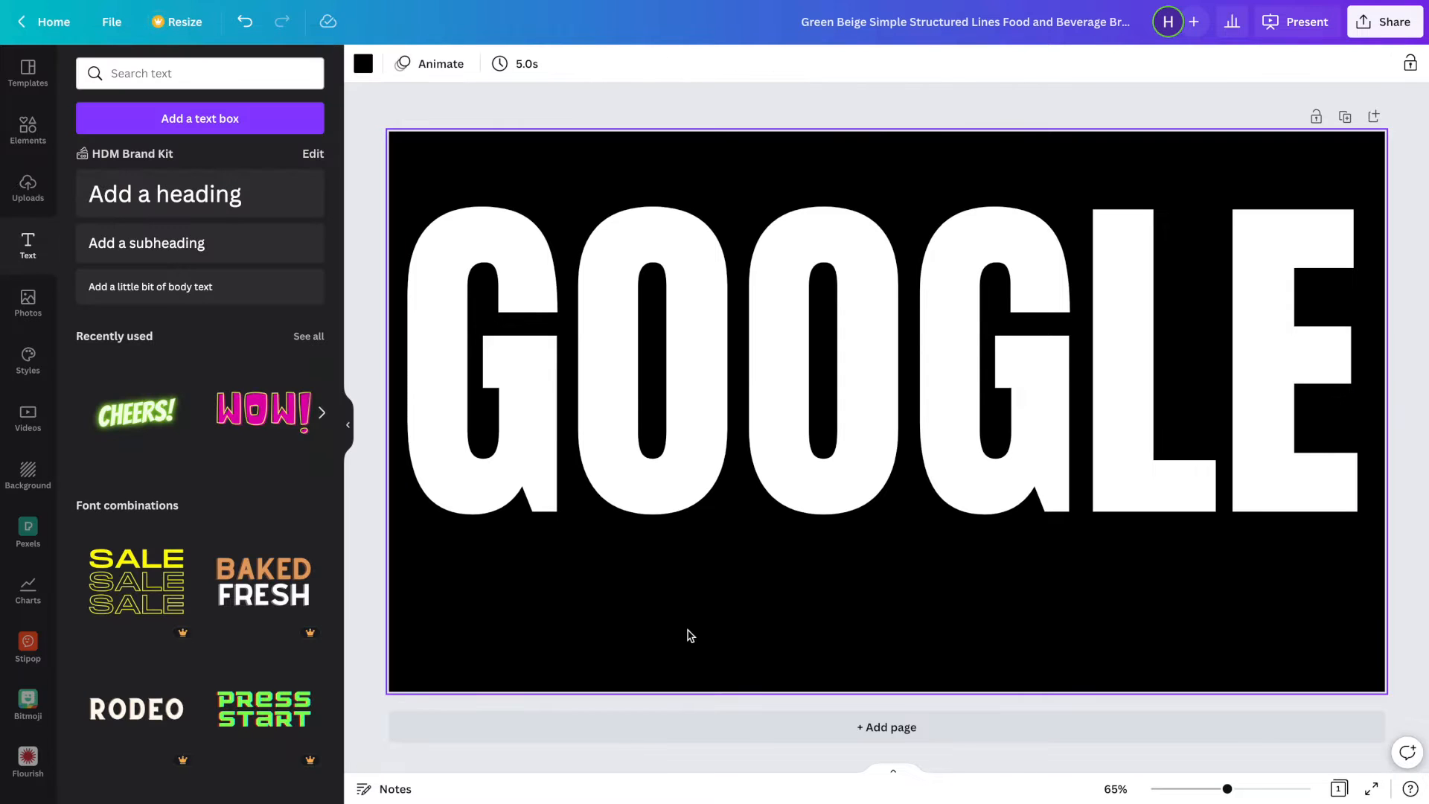
Download the design as a PNG with a transparent background at size 1
click(1385, 15)
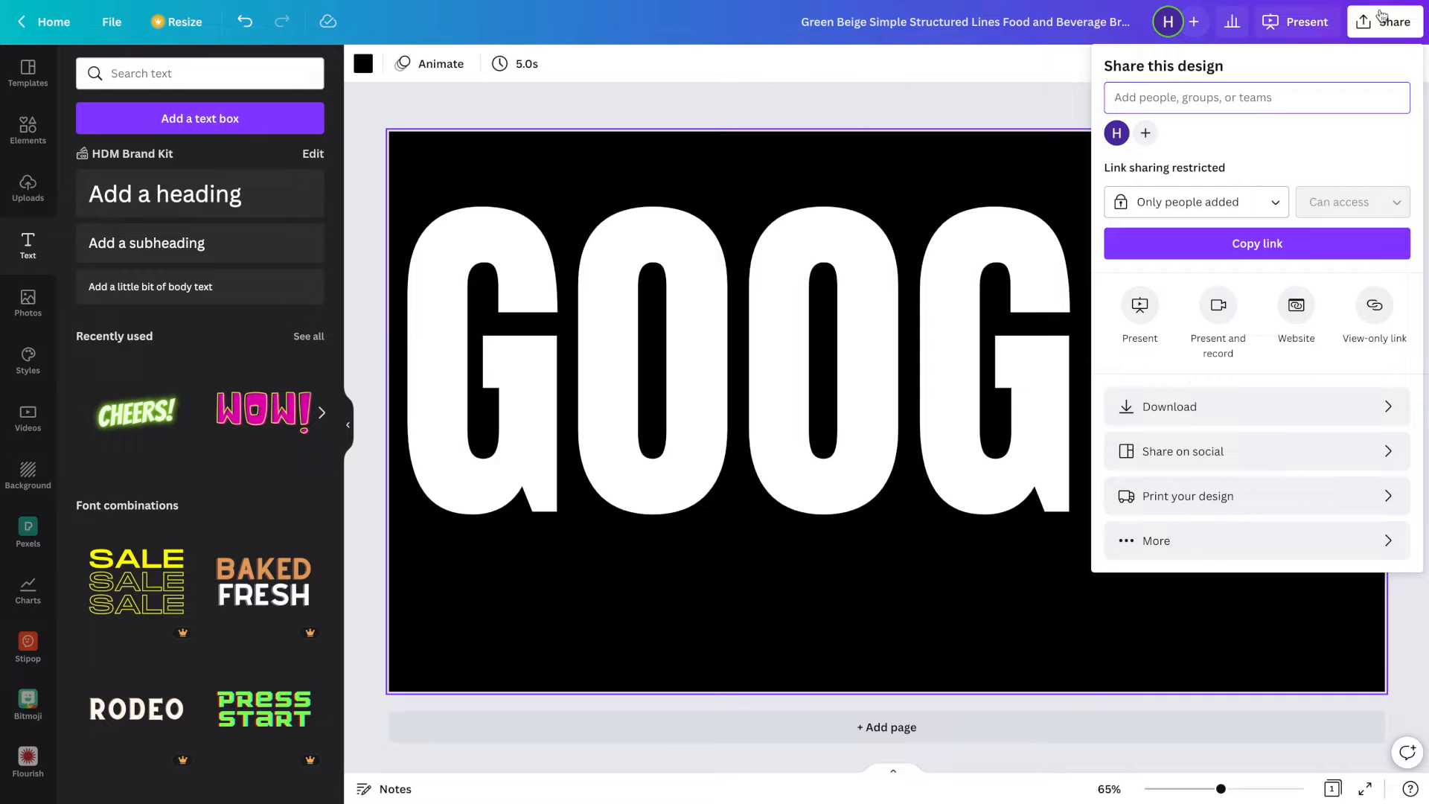
click(1170, 407)
click(1238, 134)
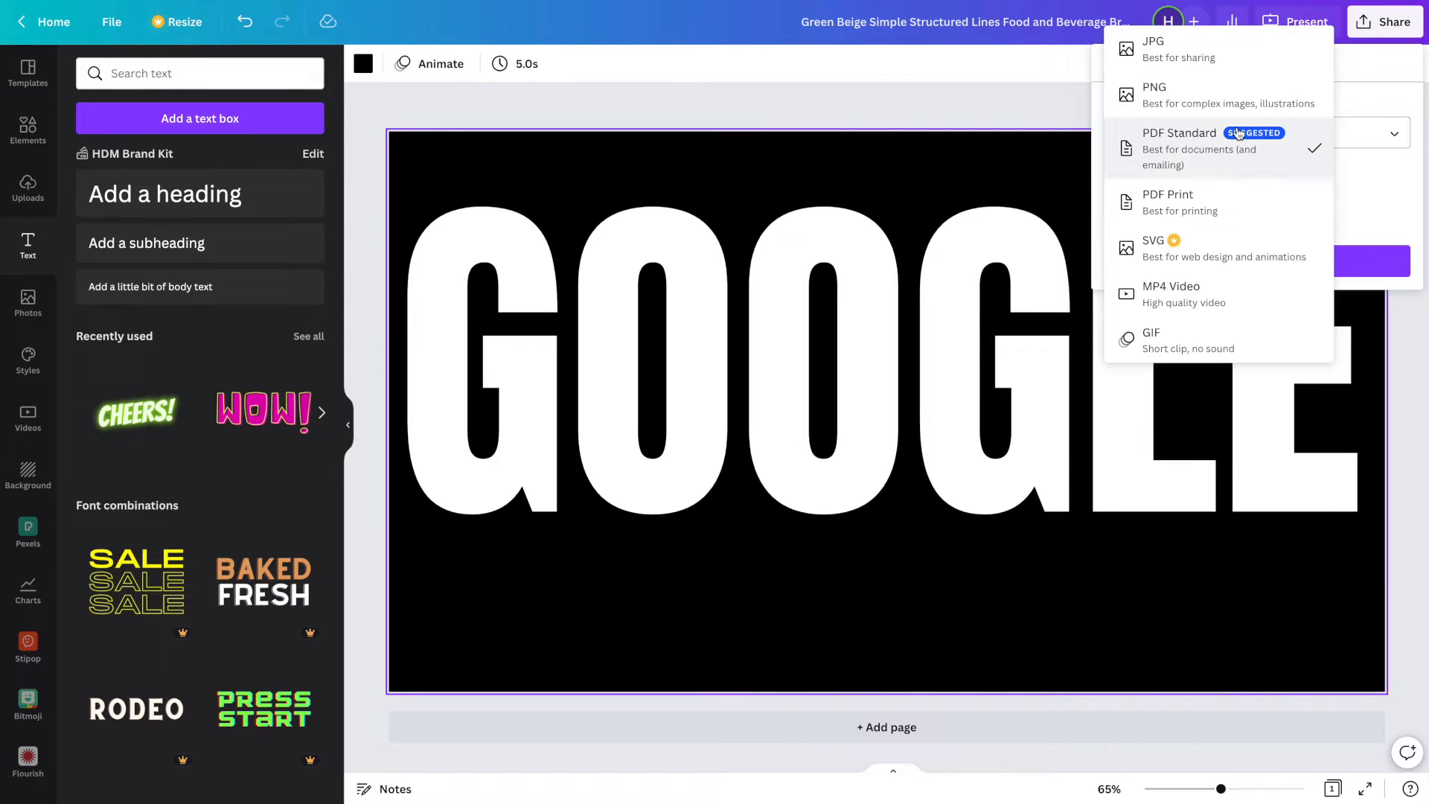
click(1174, 97)
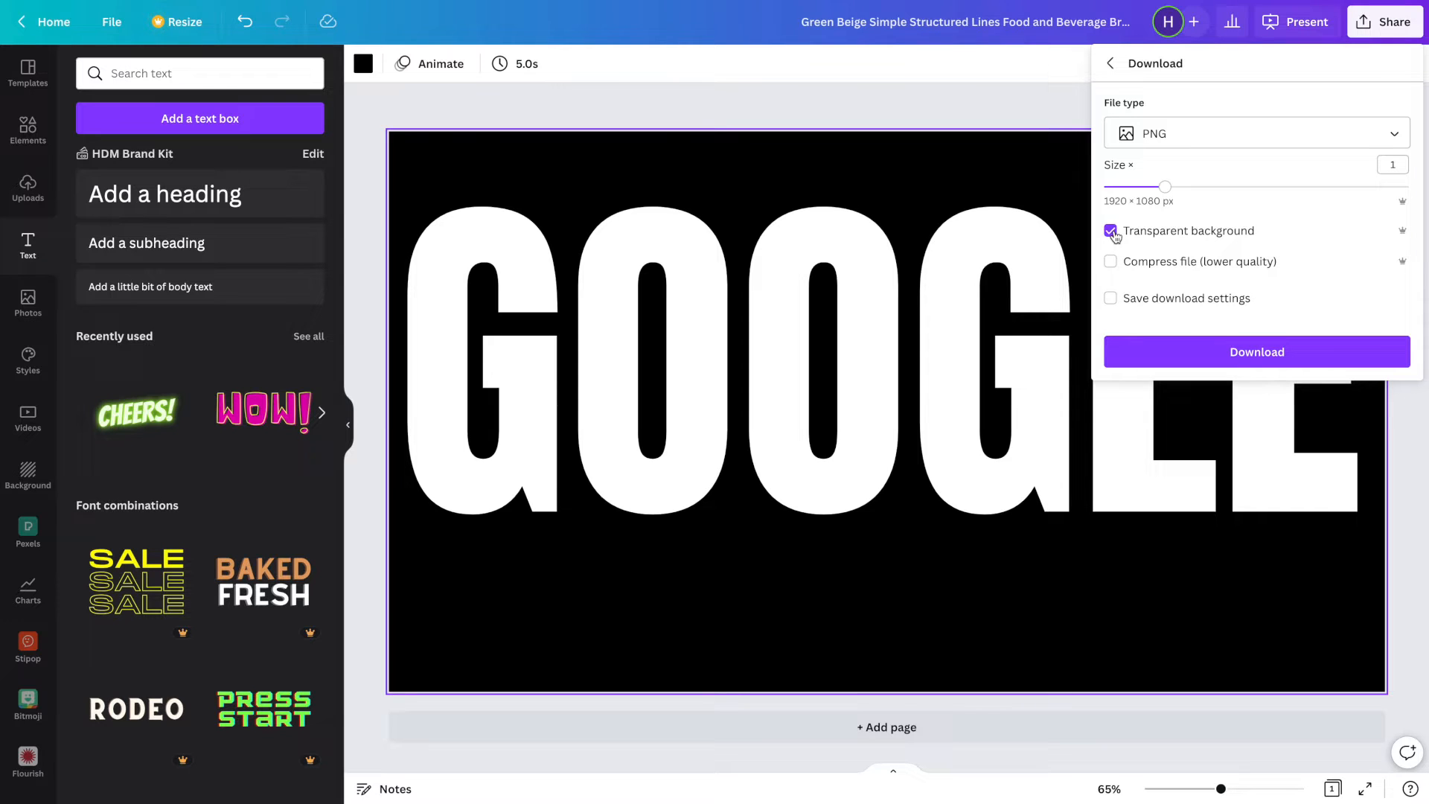
click(1208, 354)
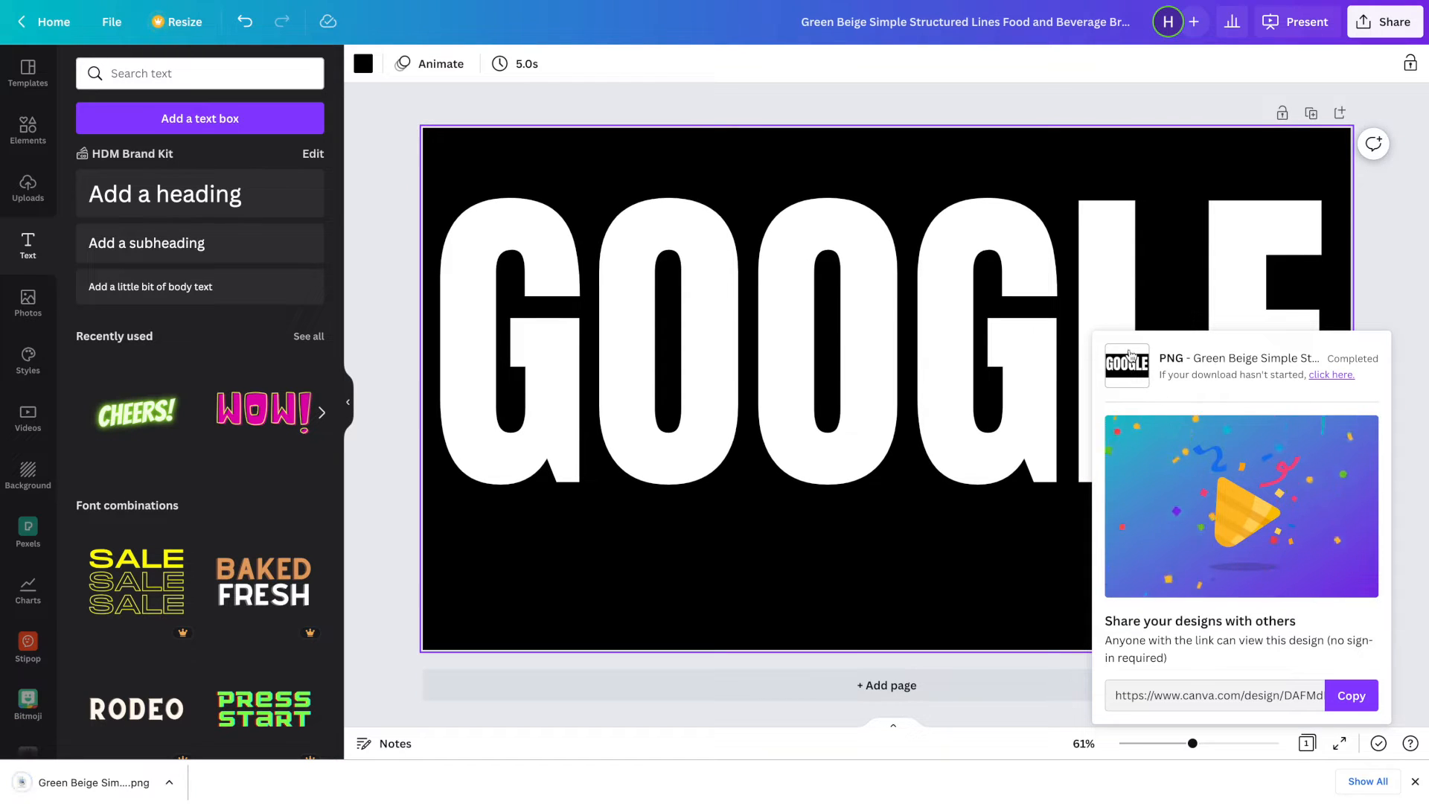
click(1128, 364)
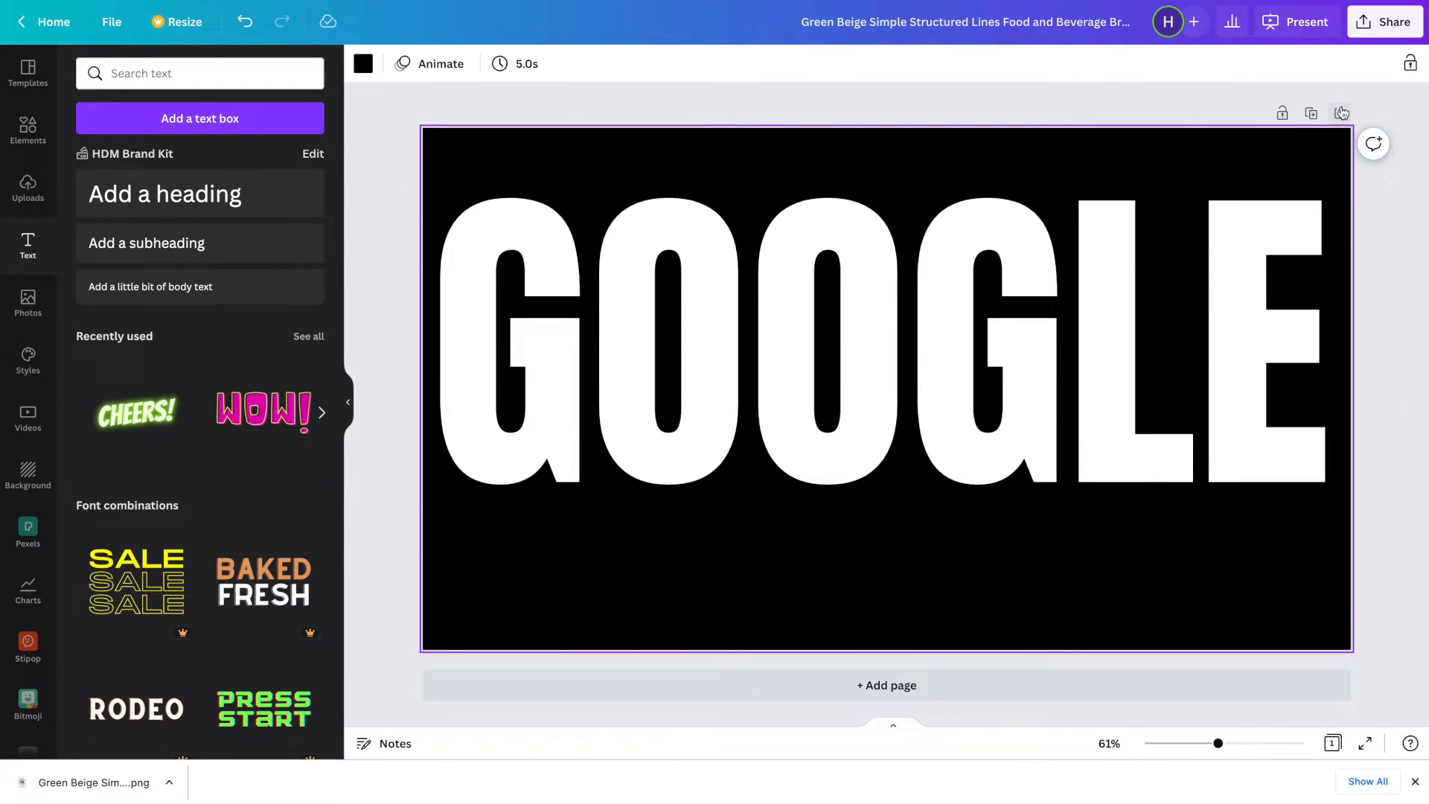
Add a second page, upload the downloaded GOOGLE PNG and place it on that page
click(1339, 113)
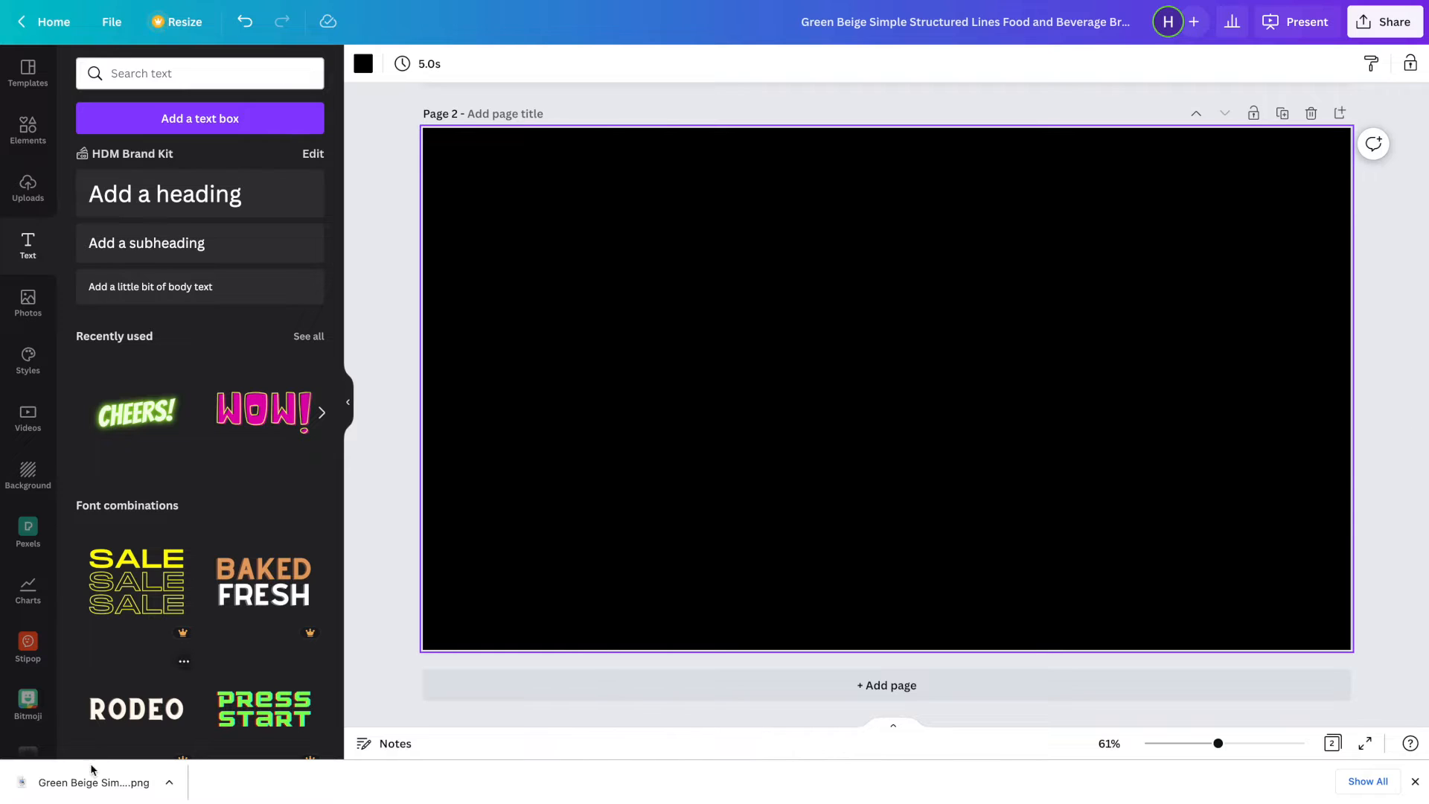
drag(93, 781, 178, 472)
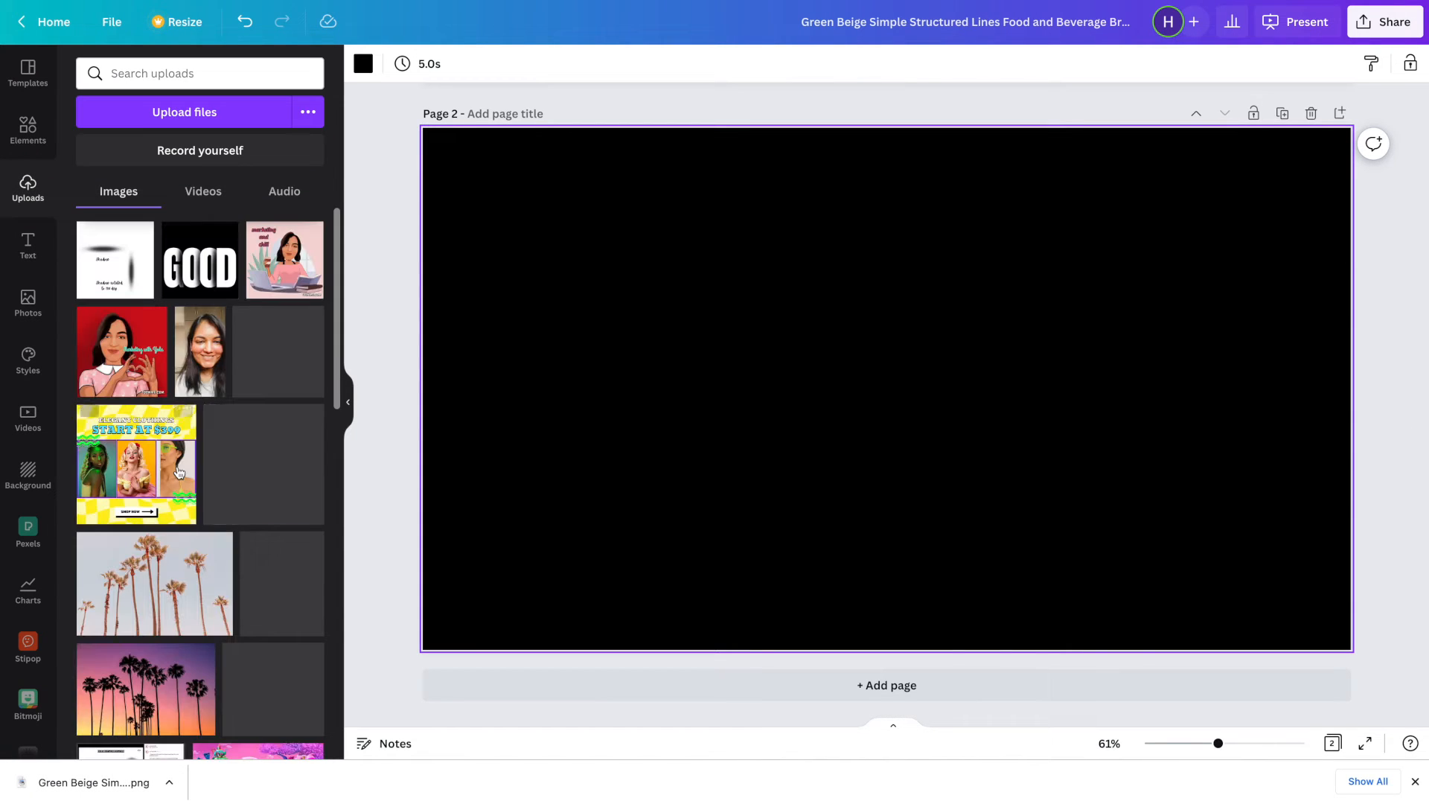
click(124, 259)
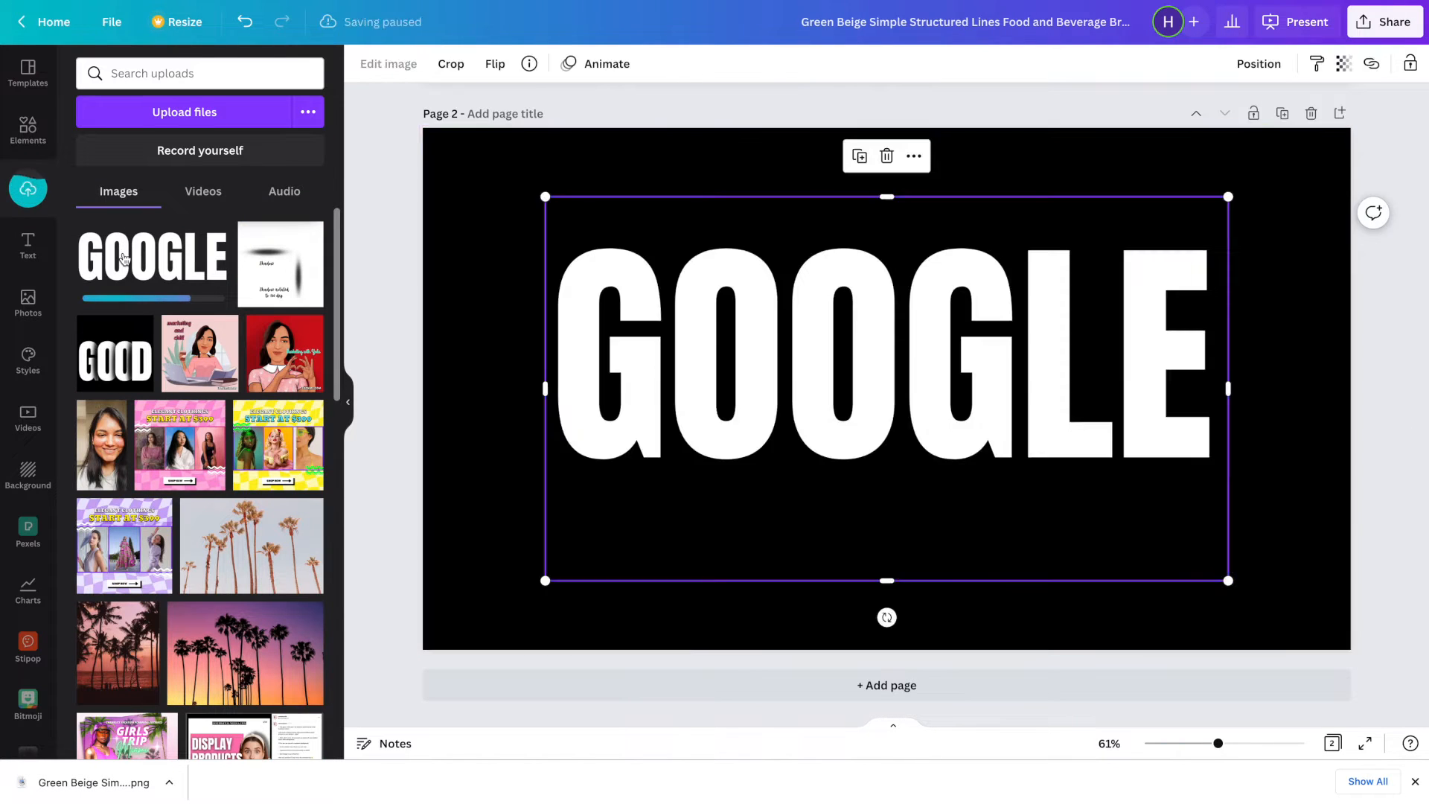
click(27, 130)
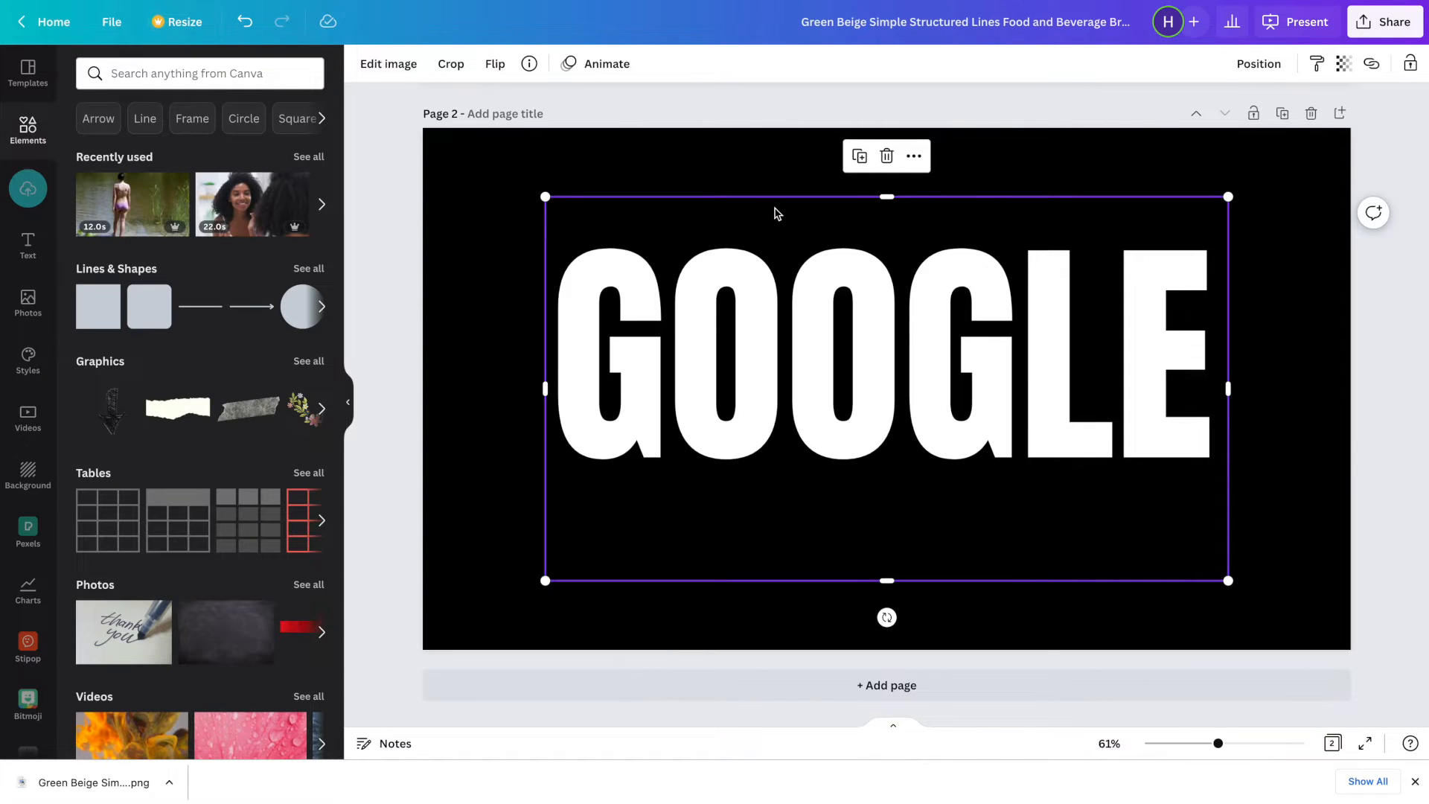
Crop the empty space above and below the GOOGLE image and enlarge it to the full page width, about 1,920 by 693
drag(526, 184, 425, 127)
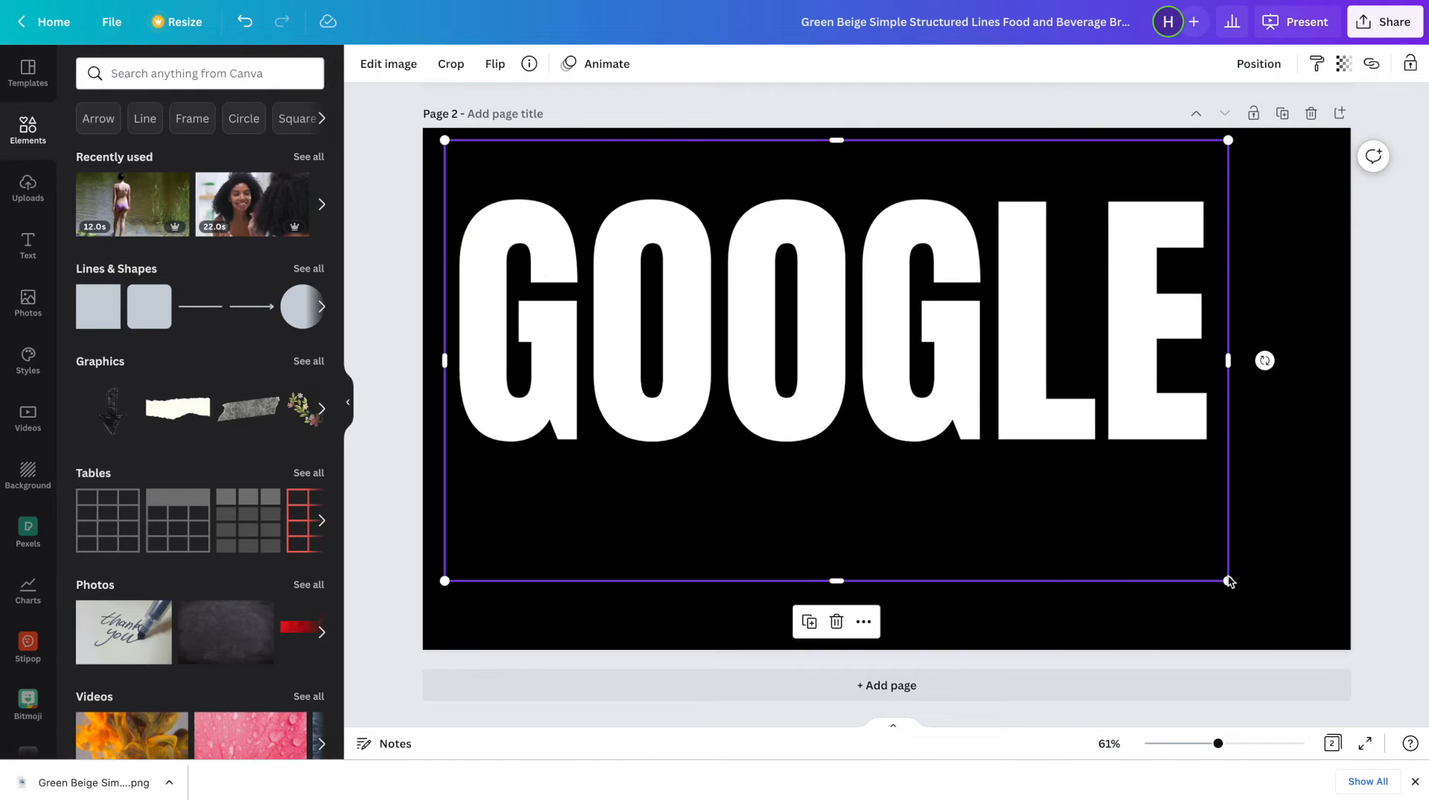
drag(1230, 581, 1319, 632)
drag(888, 626, 886, 495)
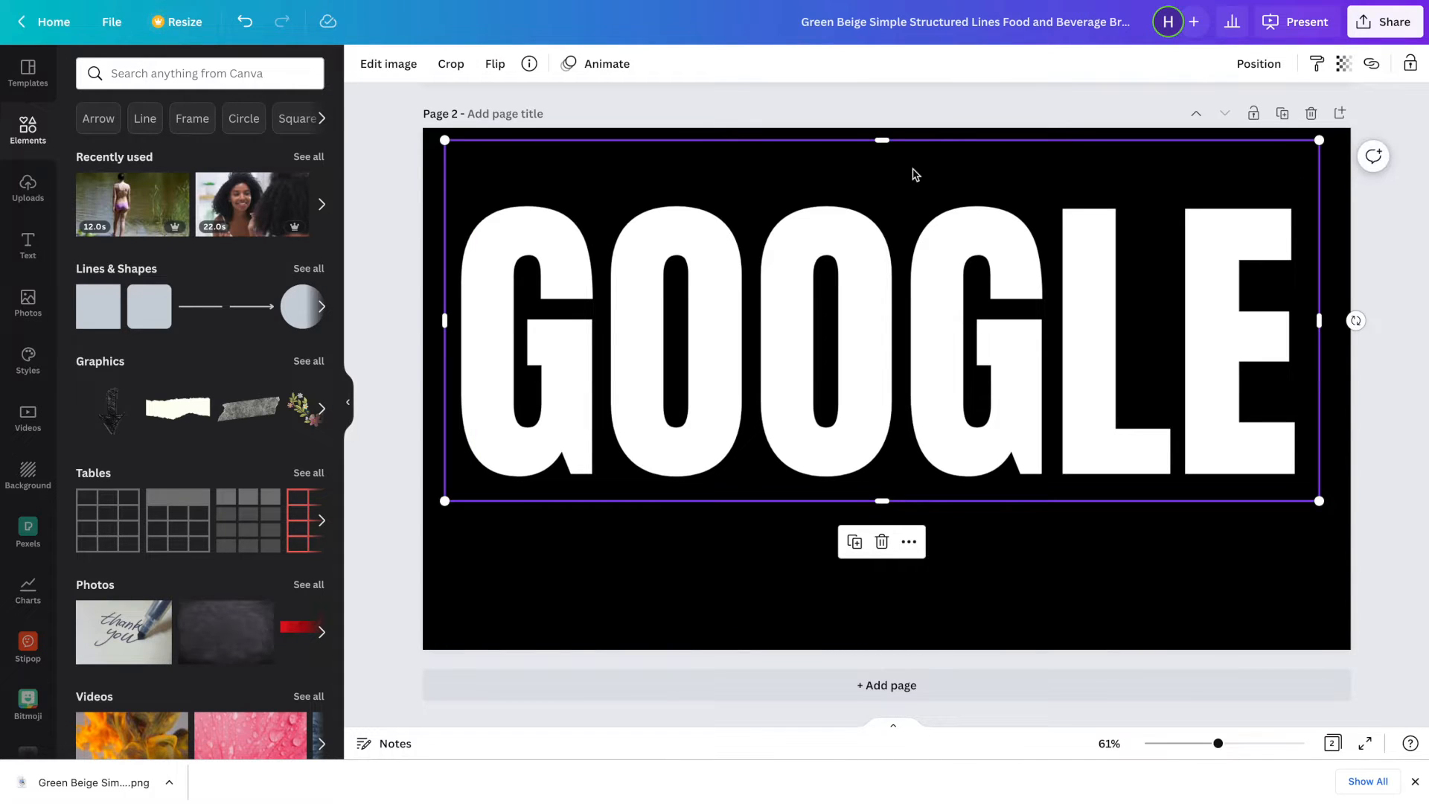
drag(879, 152, 882, 185)
drag(447, 502, 422, 508)
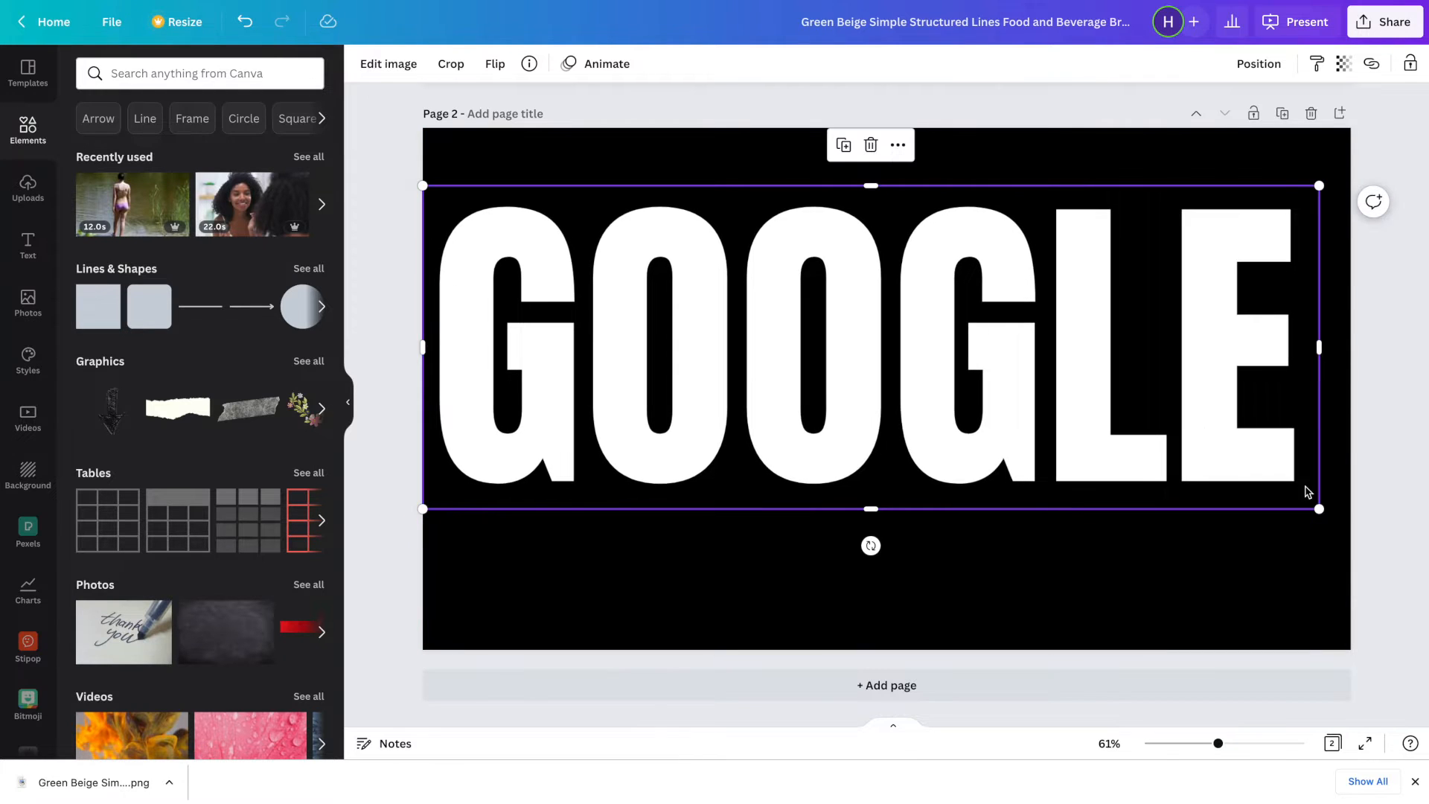
drag(1321, 508, 1353, 525)
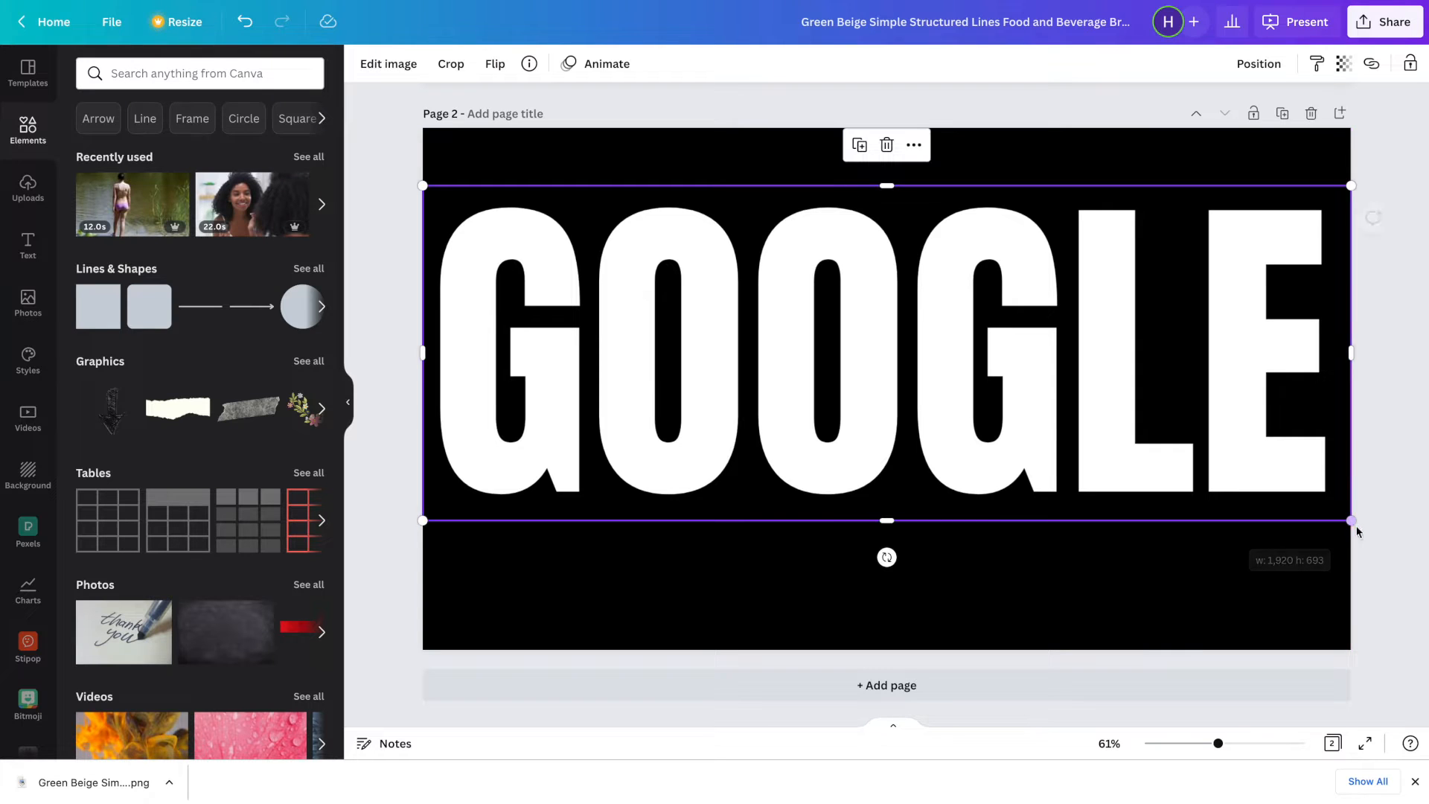
click(979, 580)
Copy the full GOOGLE image, and crop the original to only its first letter G, about 328 wide
click(945, 347)
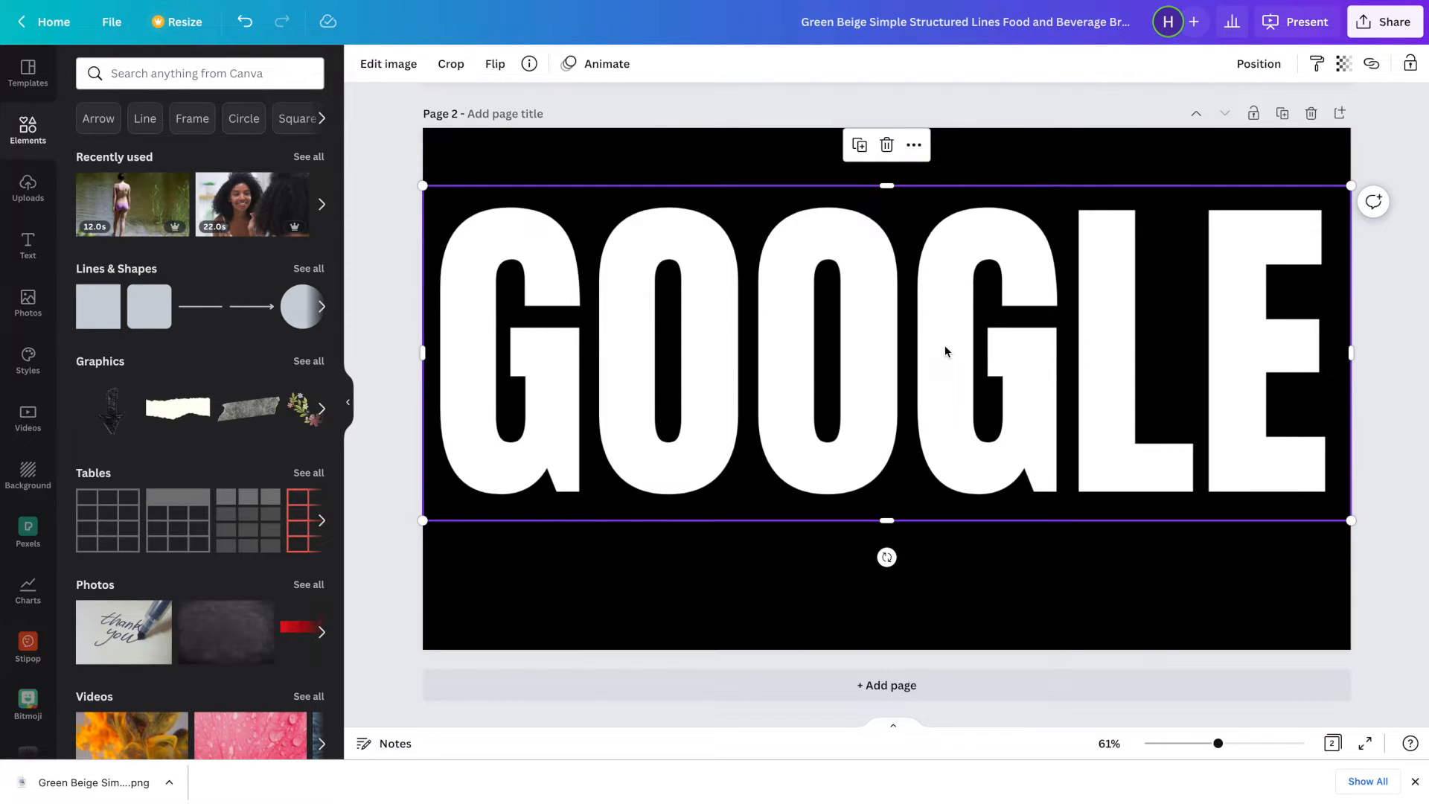
right_click(938, 353)
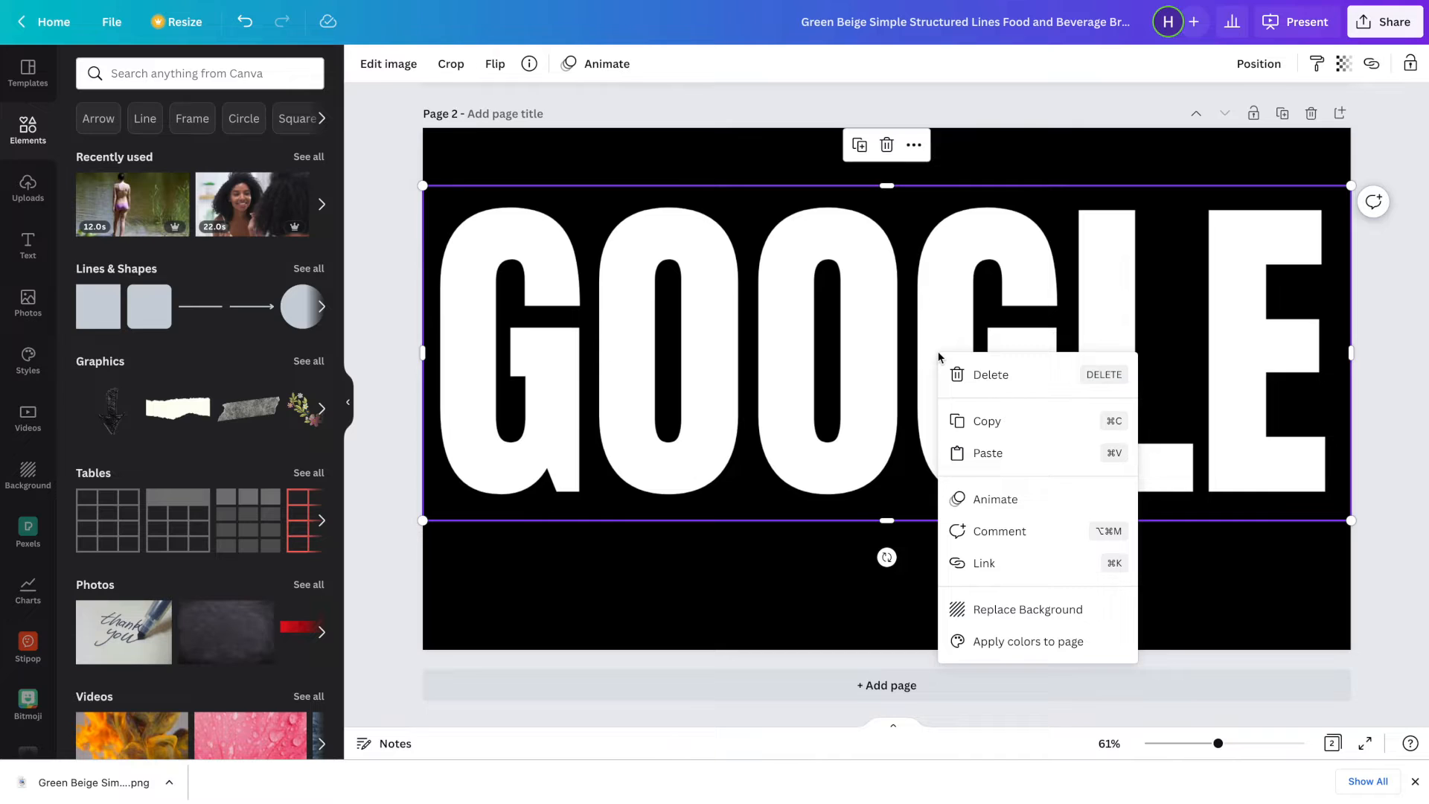
click(971, 421)
drag(1322, 350, 582, 375)
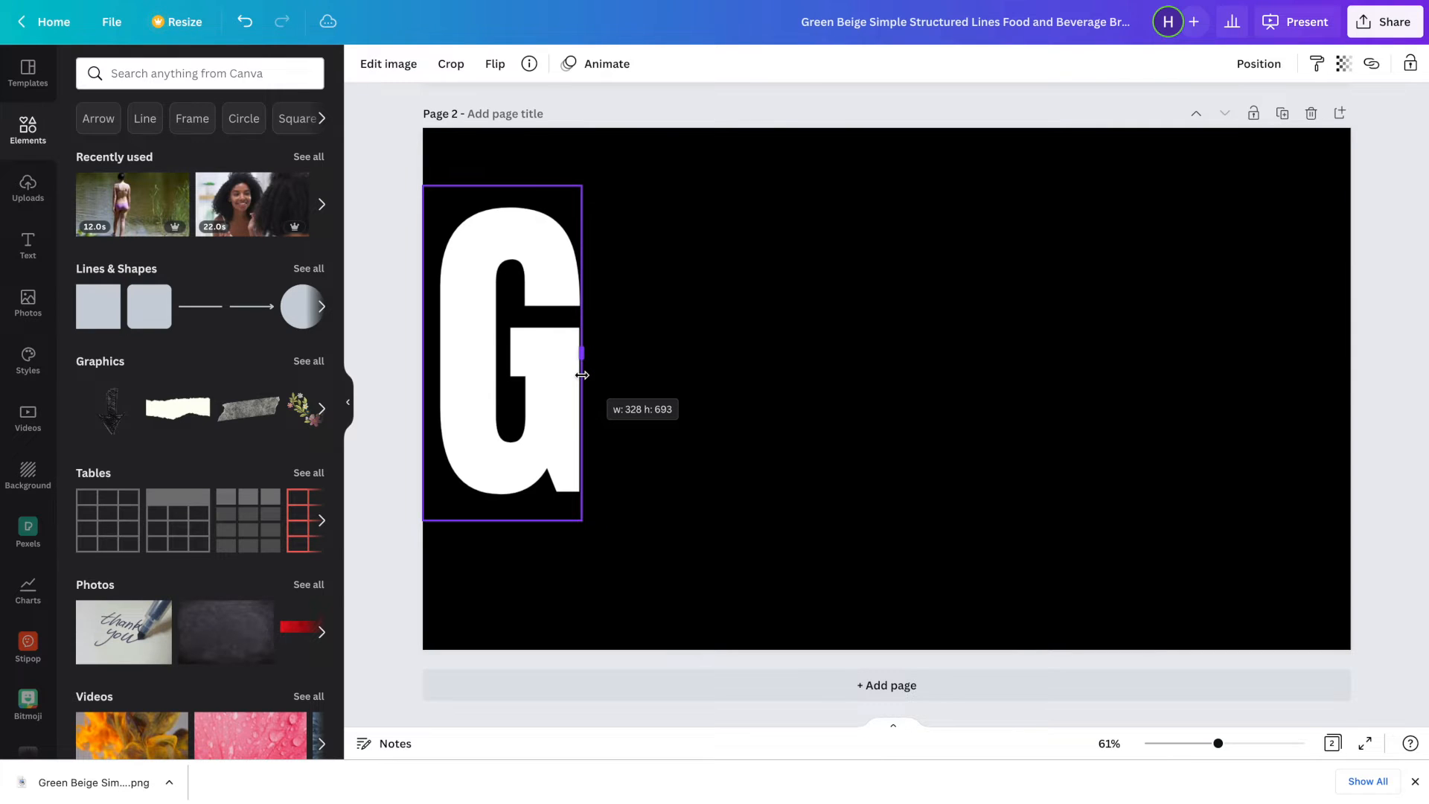
click(672, 367)
Paste the copied GOOGLE image and crop both its sides so only the first O remains
key(ctrl+v)
drag(423, 353, 588, 379)
drag(1350, 354, 740, 353)
click(851, 351)
Paste another copy of the GOOGLE image and crop both its sides down to the second O
key(ctrl+v)
drag(424, 353, 749, 364)
drag(1351, 353, 903, 364)
click(992, 373)
Paste another copy of the GOOGLE image and crop both its sides down to the second G
key(ctrl+v)
drag(425, 352, 909, 367)
drag(1348, 352, 1064, 356)
click(1130, 386)
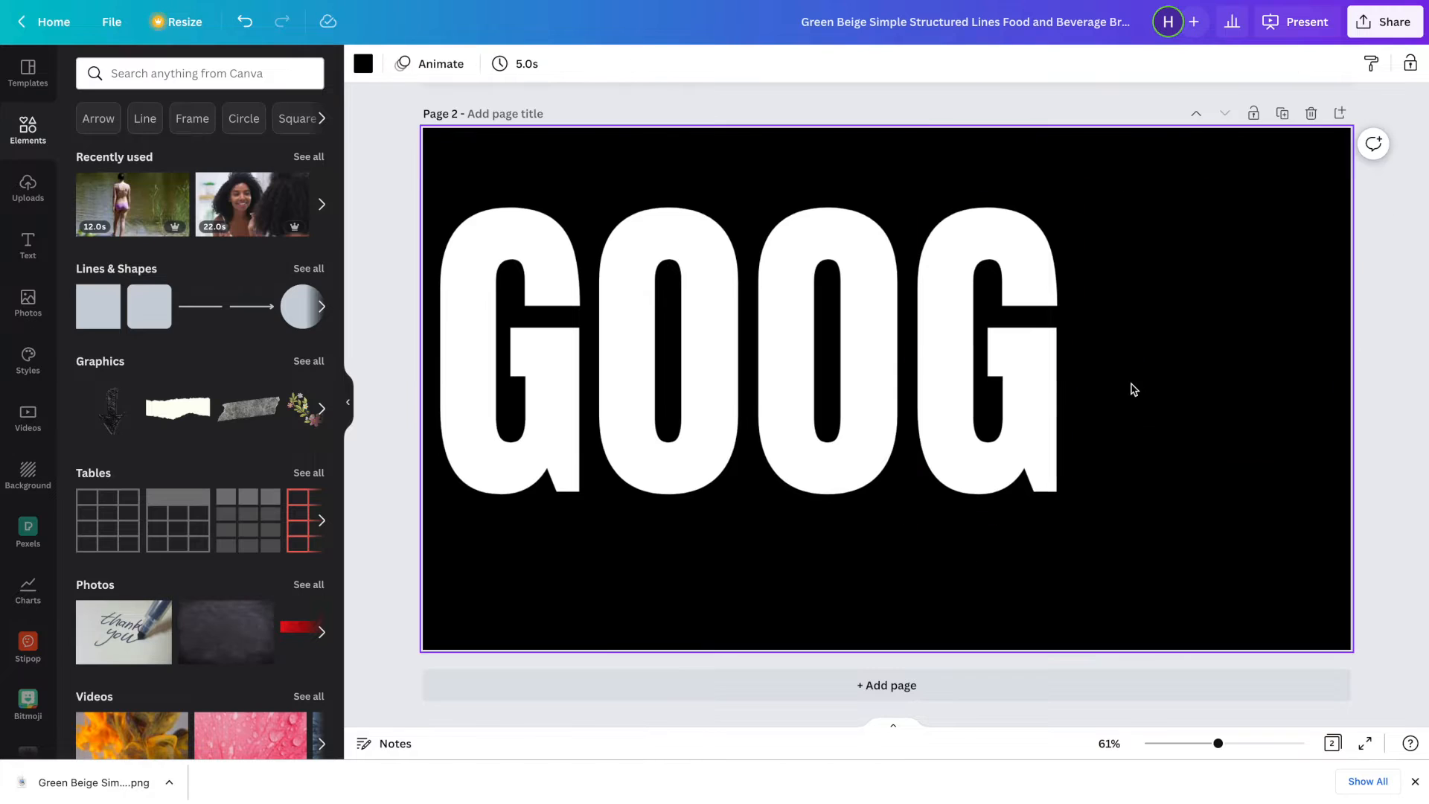
Paste another copy of the GOOGLE image and crop both its sides down to the letter L
key(ctrl+v)
drag(419, 354, 1075, 373)
drag(1351, 353, 1198, 361)
click(578, 373)
Paste a last copy of the GOOGLE image, crop it to the letter E, and select the first O piece
key(ctrl+v)
drag(424, 353, 1200, 444)
drag(461, 152, 1355, 555)
click(658, 370)
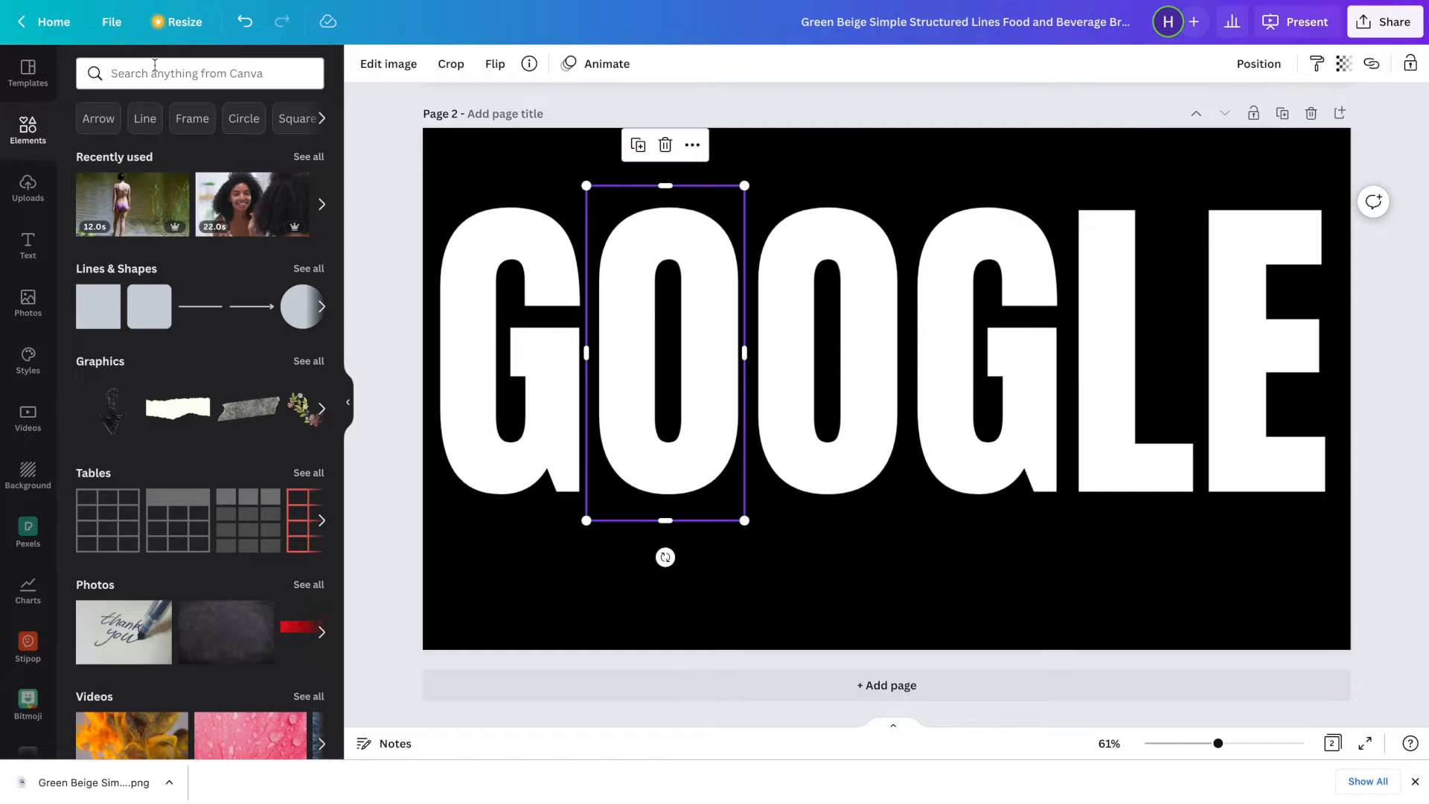
Search the elements for "shadows" and add the soft blurred oval shadow to page 2
click(88, 81)
text(shadows)
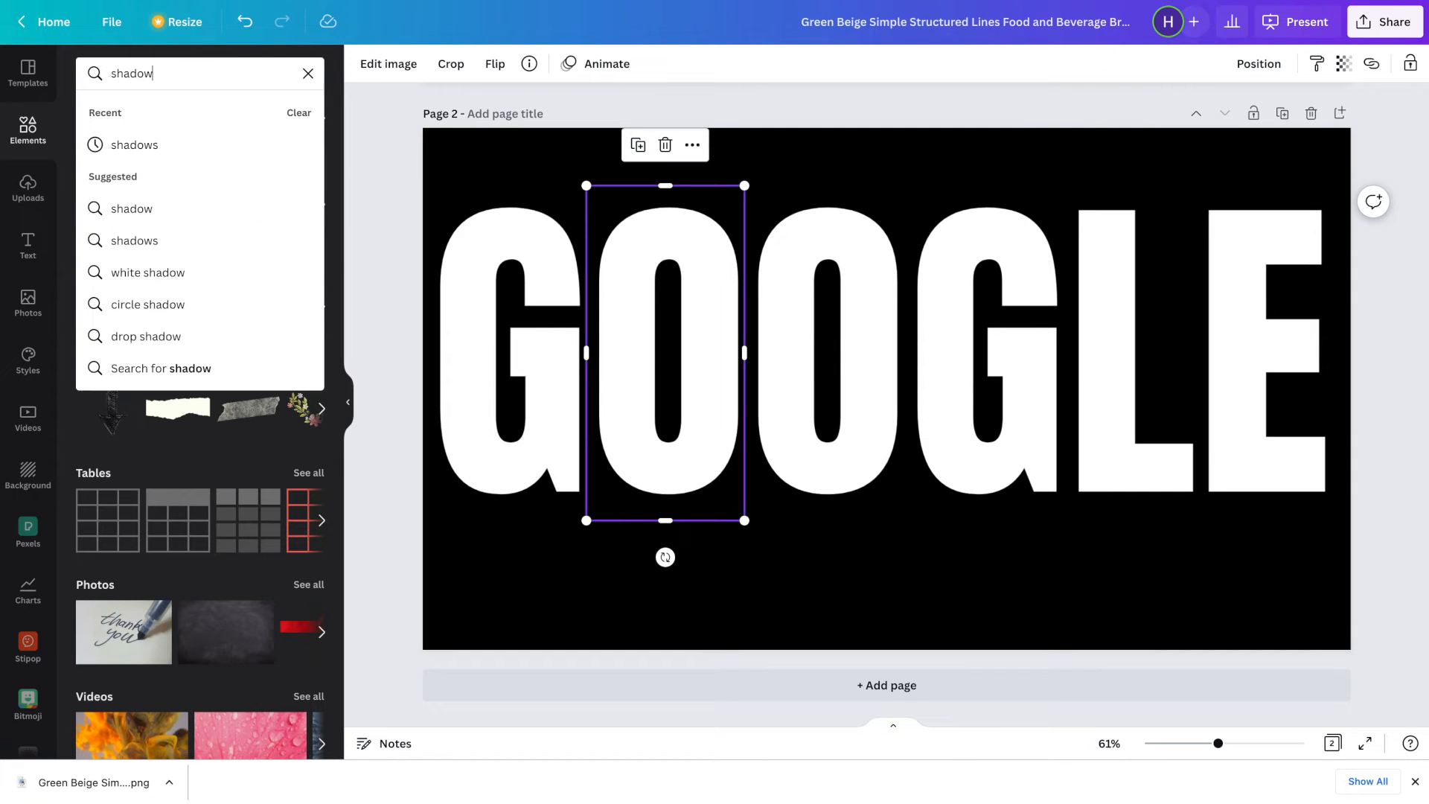
key(Return)
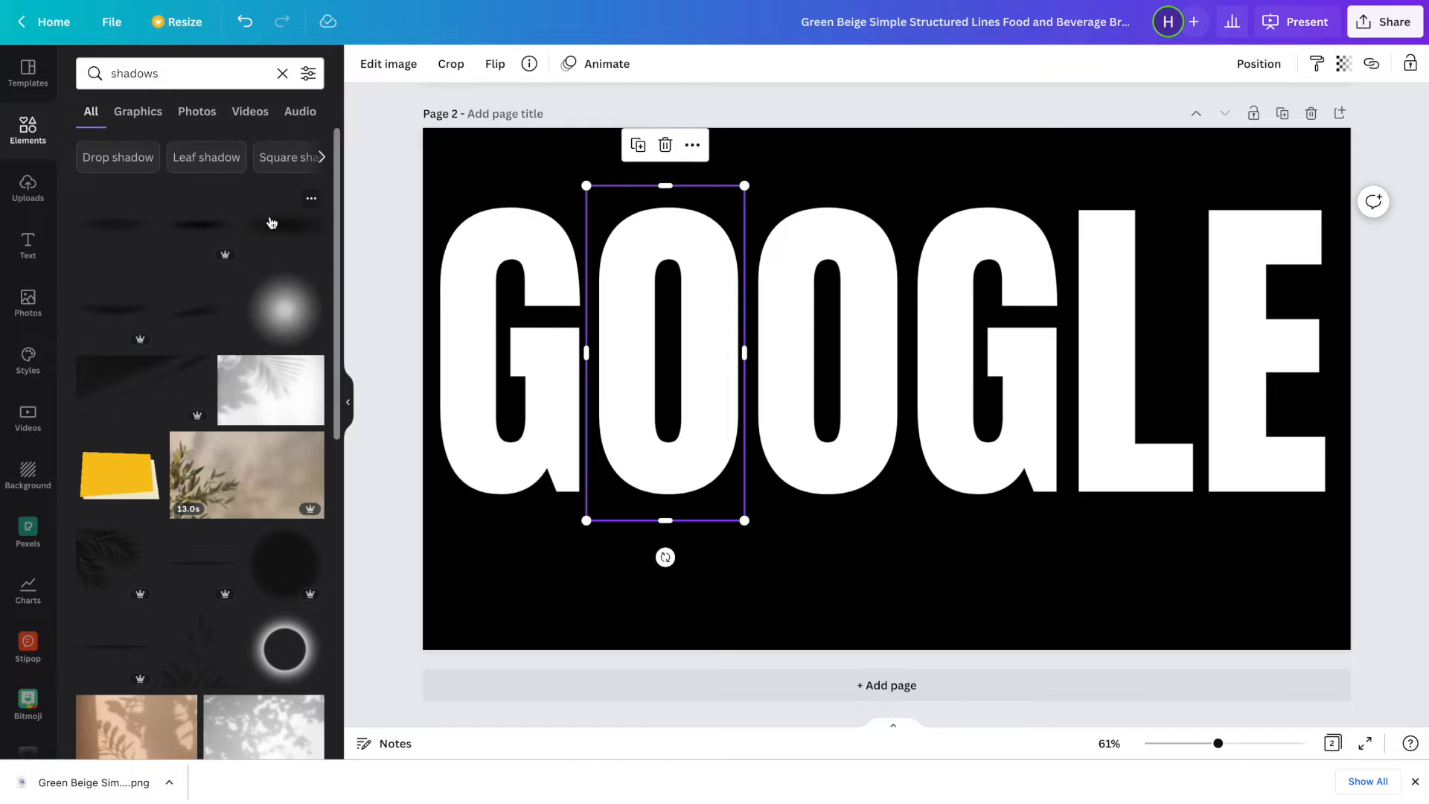
click(205, 223)
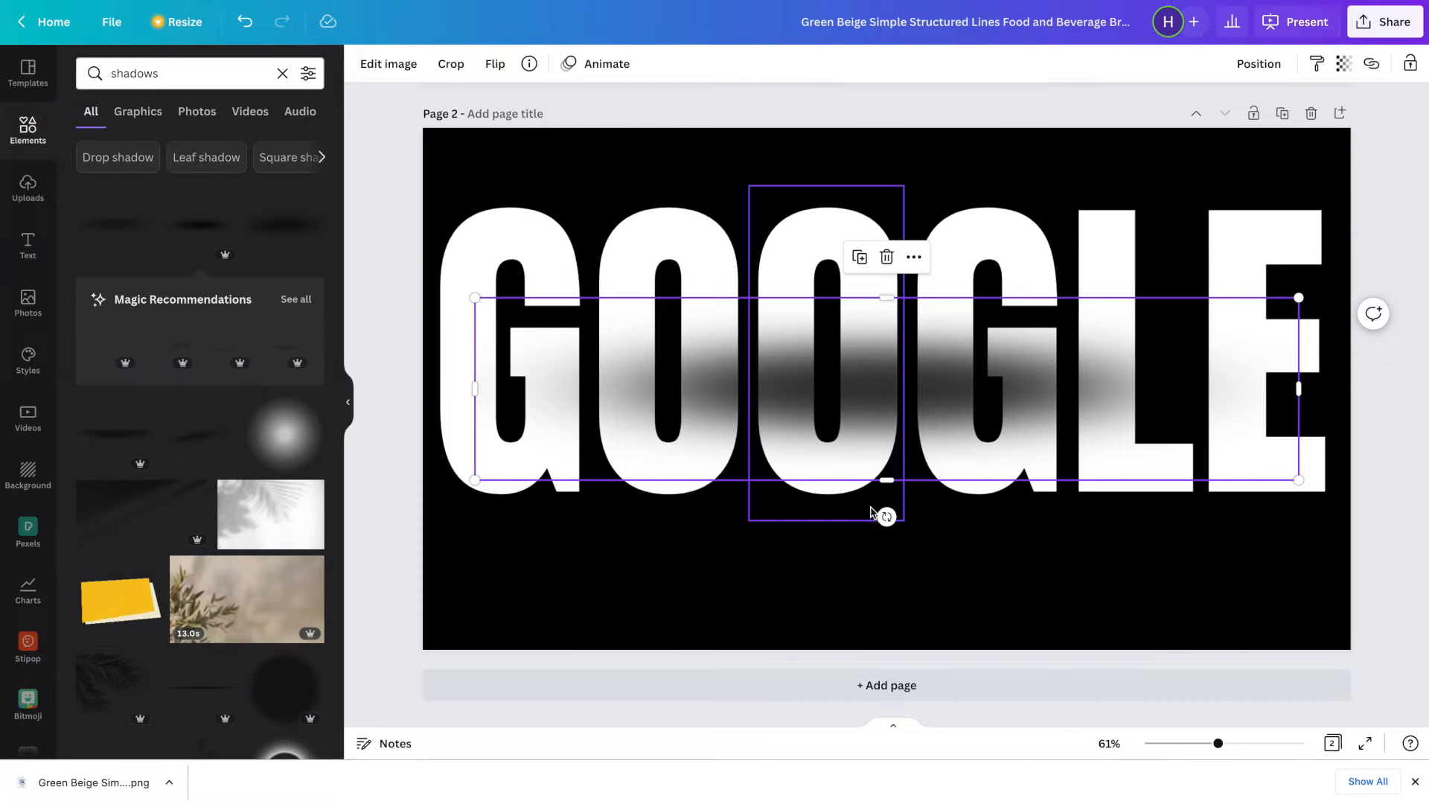
Rotate the shadow upright, scale it down and place it over the right side of the first G
mouse_move(885, 516)
mouse_down()
mouse_move(1007, 533)
mouse_move(1042, 511)
mouse_move(1072, 445)
mouse_move(1054, 380)
mouse_move(1059, 398)
mouse_up()
scroll(1059, 399, up, 3)
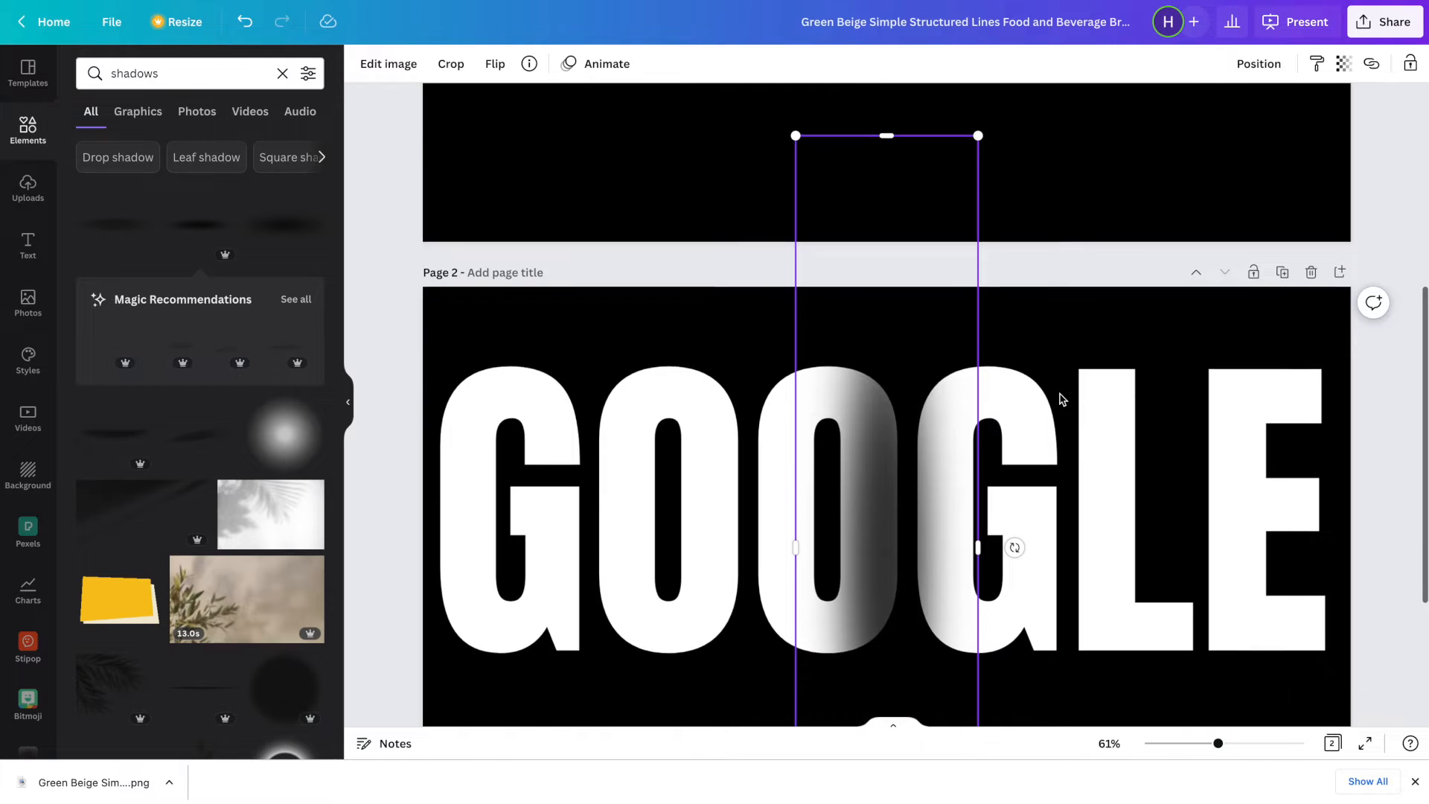
drag(977, 135, 915, 412)
scroll(868, 411, down, 2)
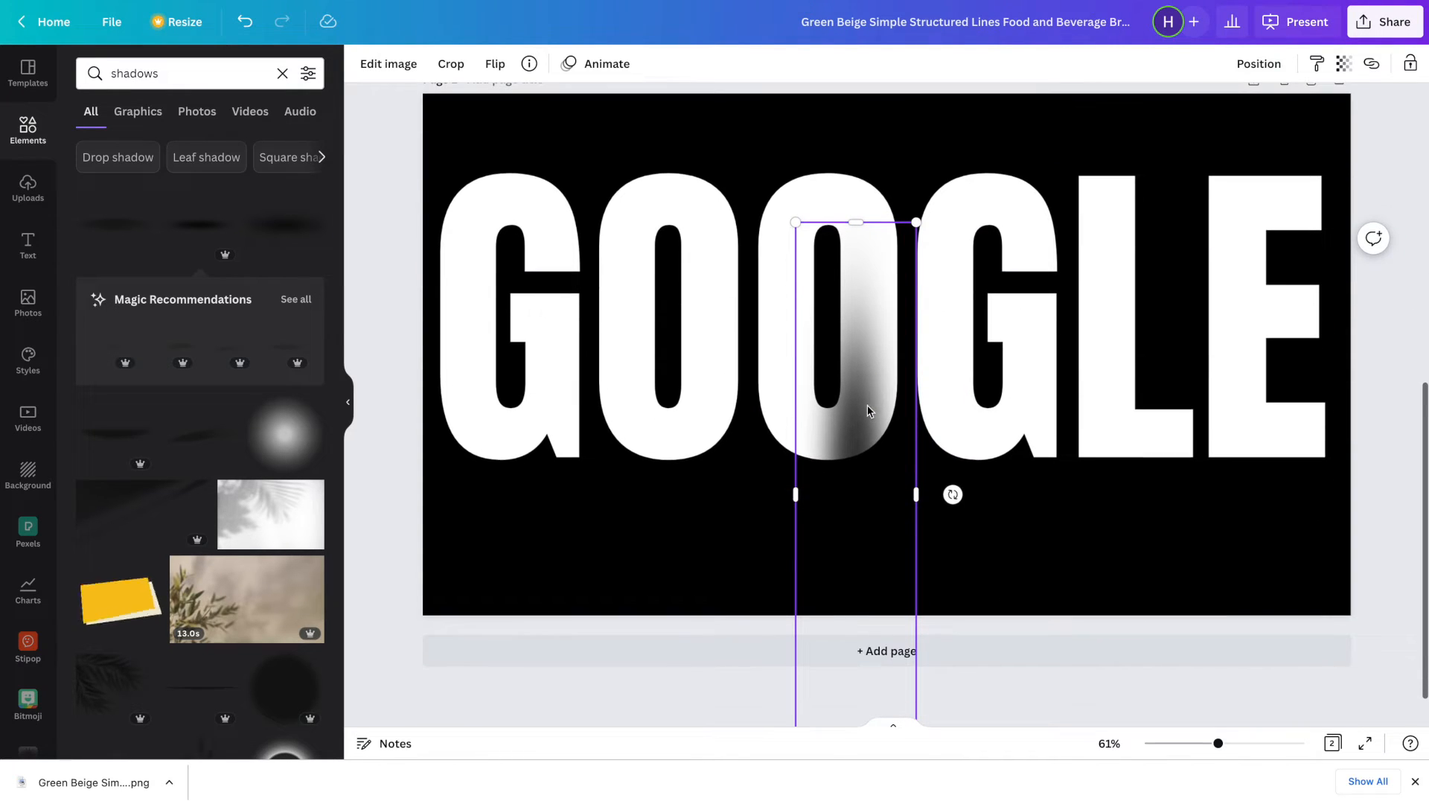
drag(873, 543, 583, 424)
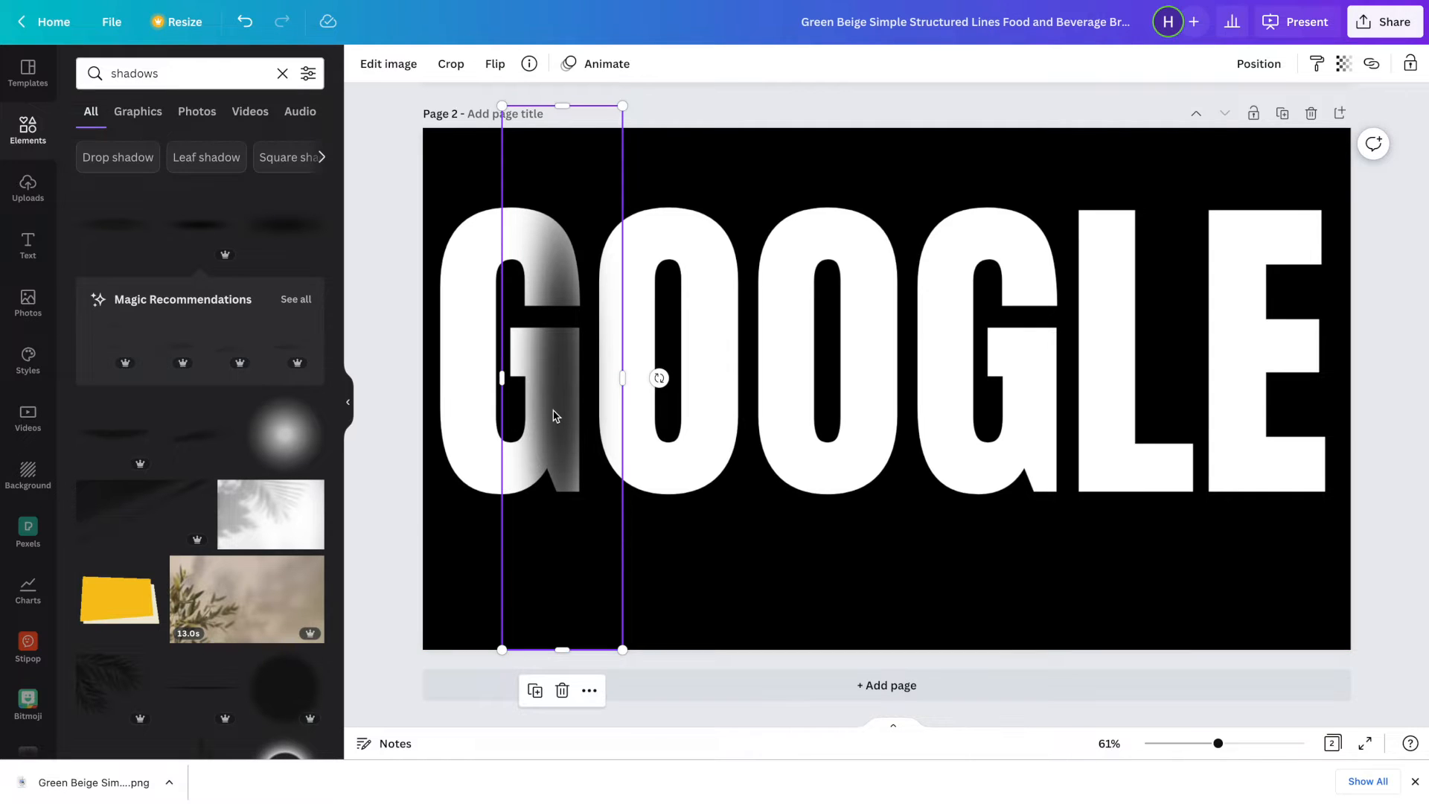
Copy the shadow, slide the first O left so it overlaps the G, and bring the O to the front
right_click(553, 416)
click(594, 369)
click(721, 354)
drag(694, 384, 646, 386)
right_click(646, 386)
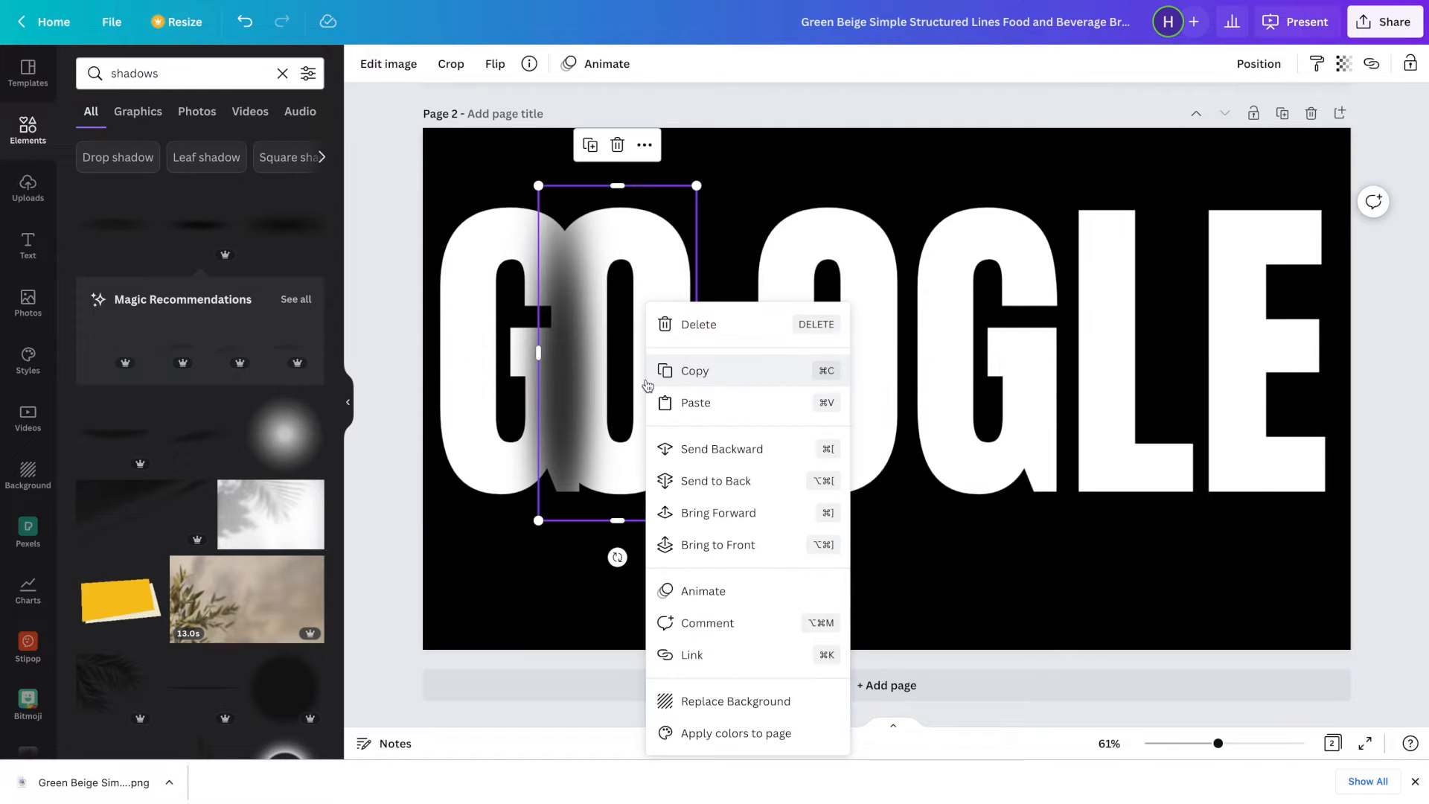
click(718, 546)
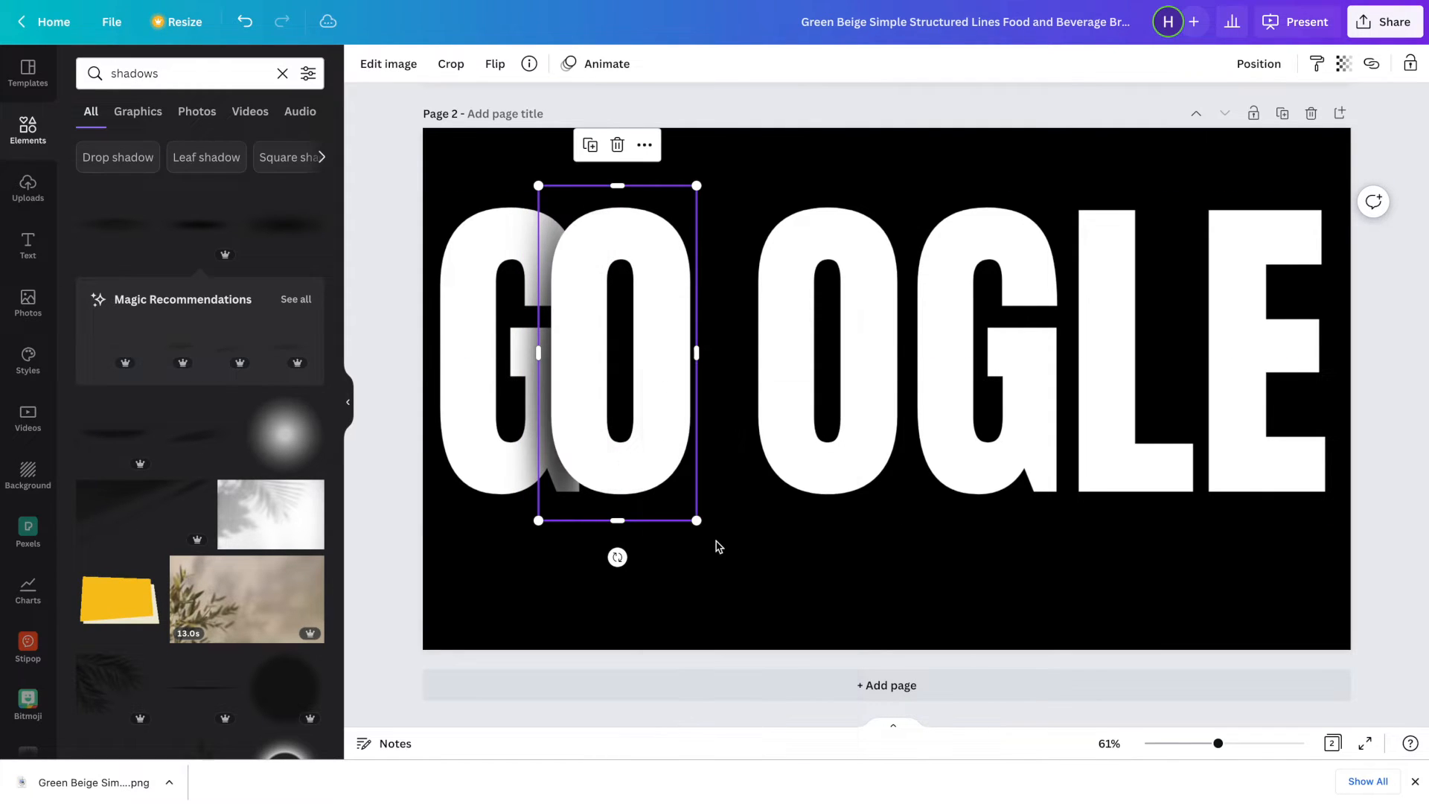
drag(629, 456, 629, 456)
Paste two copies of the shadow and place both over the right side of the first O
click(746, 555)
key(super+v)
drag(556, 378, 660, 367)
key(super+v)
drag(531, 403, 660, 394)
Slide the second O left so it overlaps the first O and bring it to the front
drag(808, 438, 772, 430)
click(1258, 72)
click(1071, 143)
Paste more copies of the shadow over the right side of the second O
click(893, 503)
key(super+v)
drag(555, 369, 801, 355)
key(super+v)
Slide the second G left so it overlaps the second O and bring it to the front
click(953, 405)
drag(953, 405, 836, 405)
click(1258, 64)
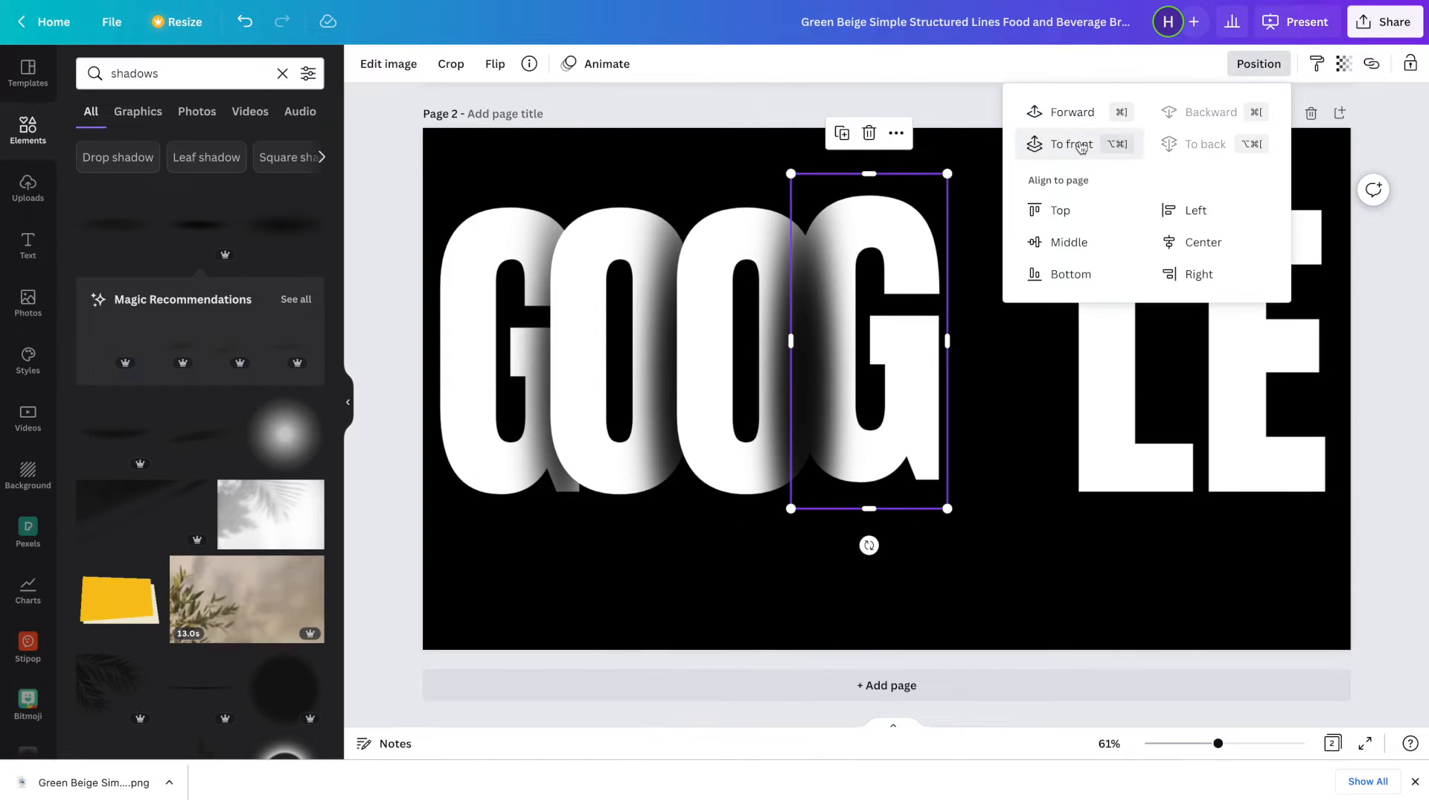
click(1080, 145)
Paste two copies of the shadow and place both over the right side of the second G
click(995, 439)
key(super+v)
drag(545, 415, 896, 414)
key(super+v)
drag(550, 368, 916, 358)
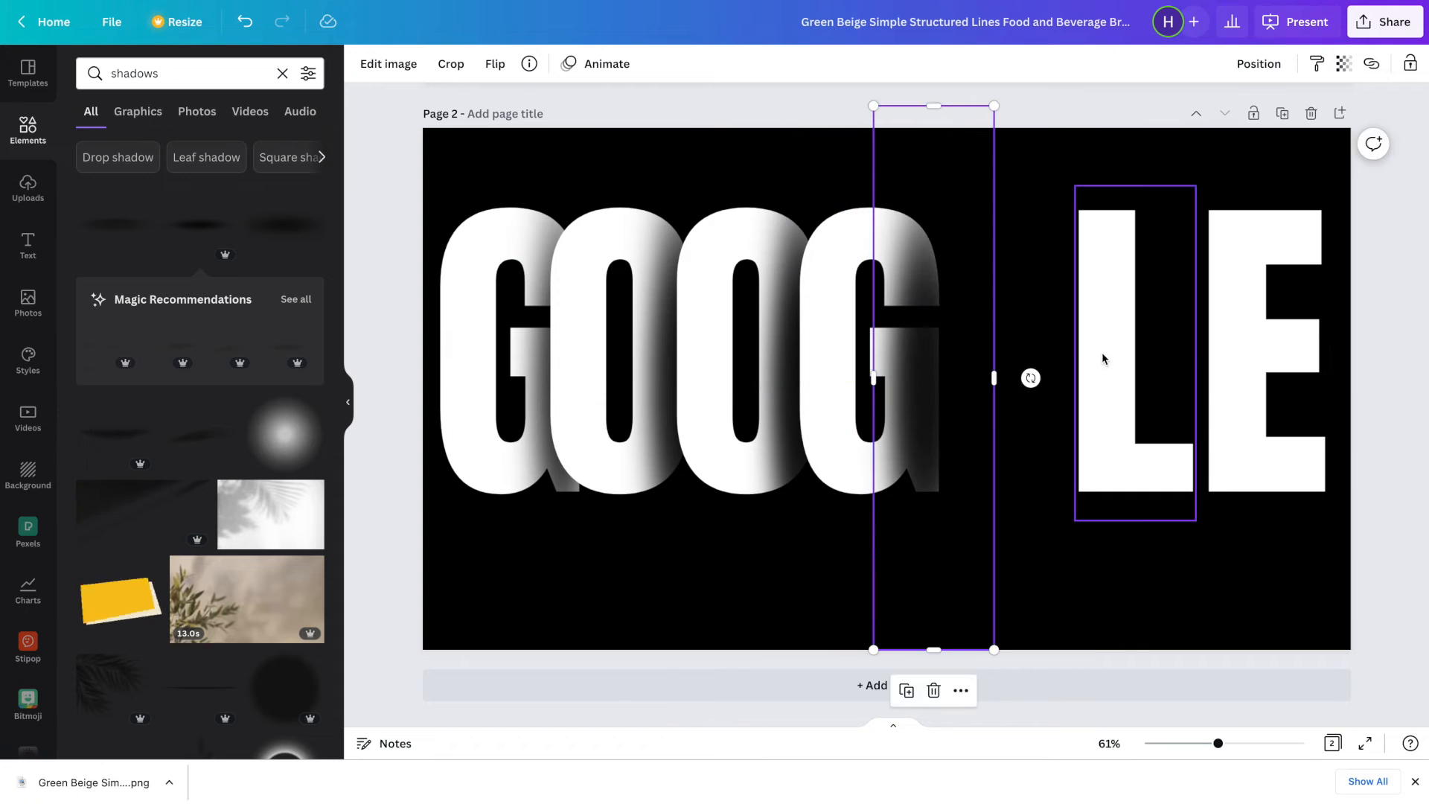
Slide the L left so it overlaps the second G and bring it to the front
drag(1102, 360, 961, 358)
click(1258, 64)
drag(984, 445, 970, 439)
Paste the shadow over the right side of the L, then slide the E against the L and bring it to the front
click(1072, 418)
key(ctrl+v)
drag(557, 340, 972, 351)
drag(1228, 336, 1020, 399)
click(1259, 63)
click(1090, 144)
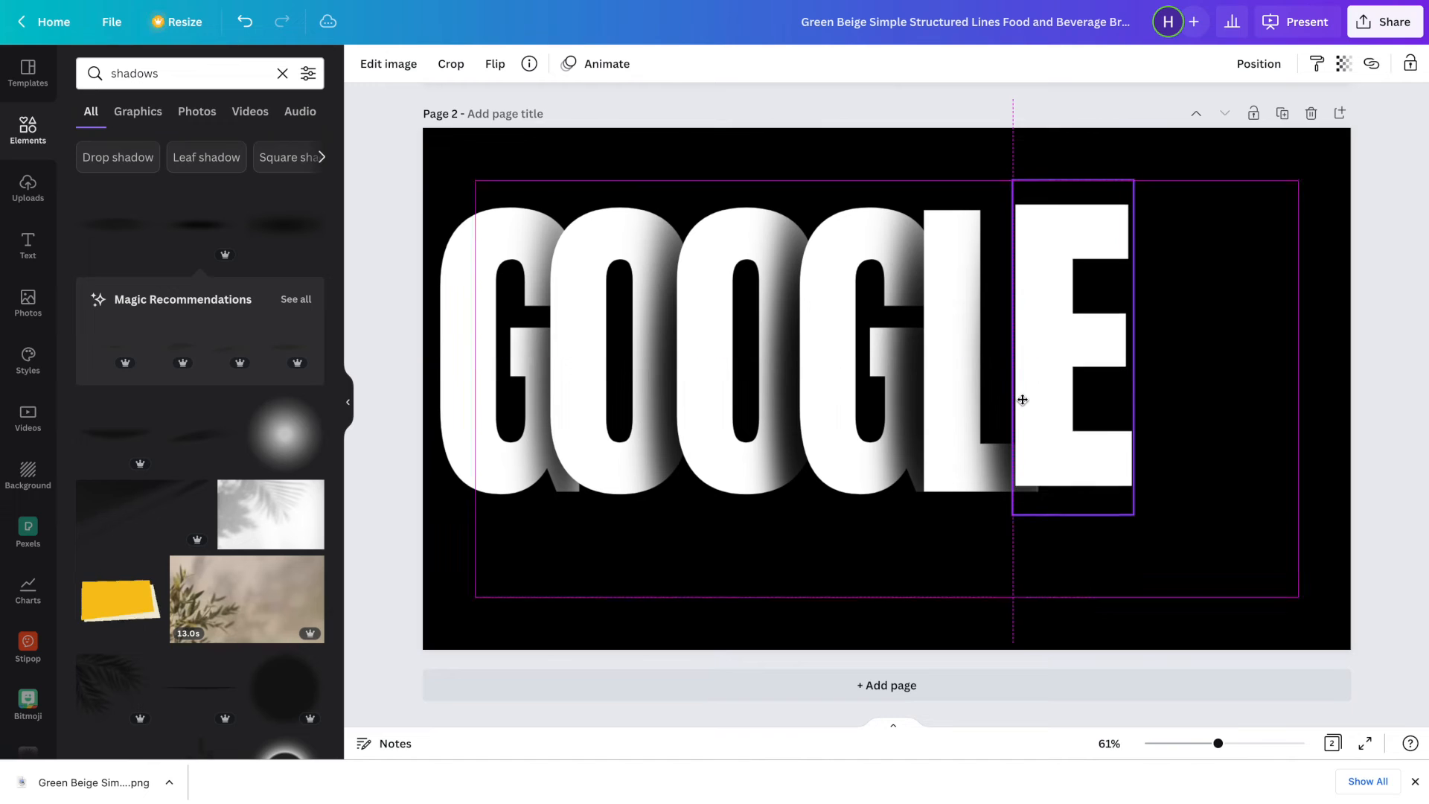
Group all the letters and shadows on page 2 and enlarge the group
drag(1272, 519, 394, 160)
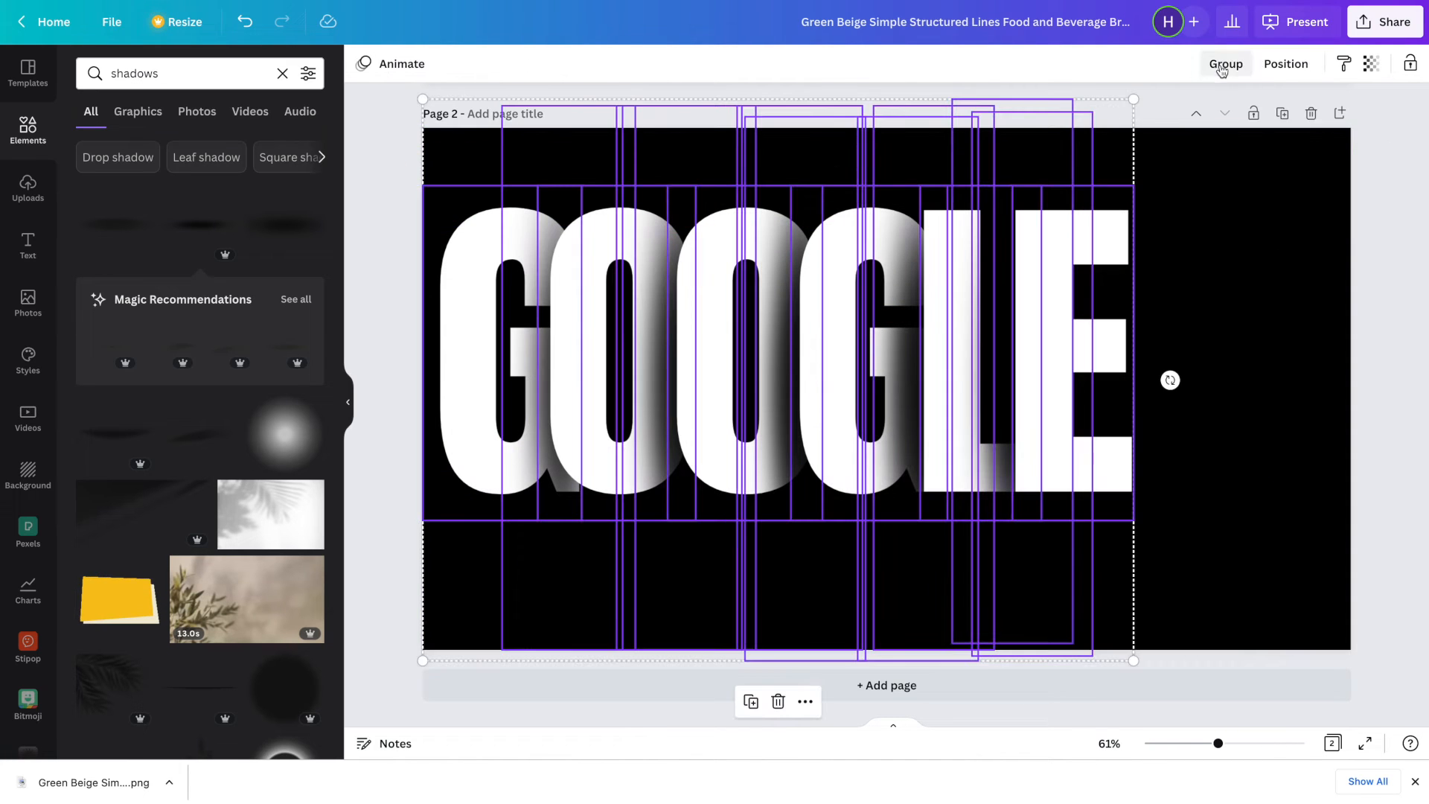
click(1222, 64)
drag(1131, 662, 1286, 708)
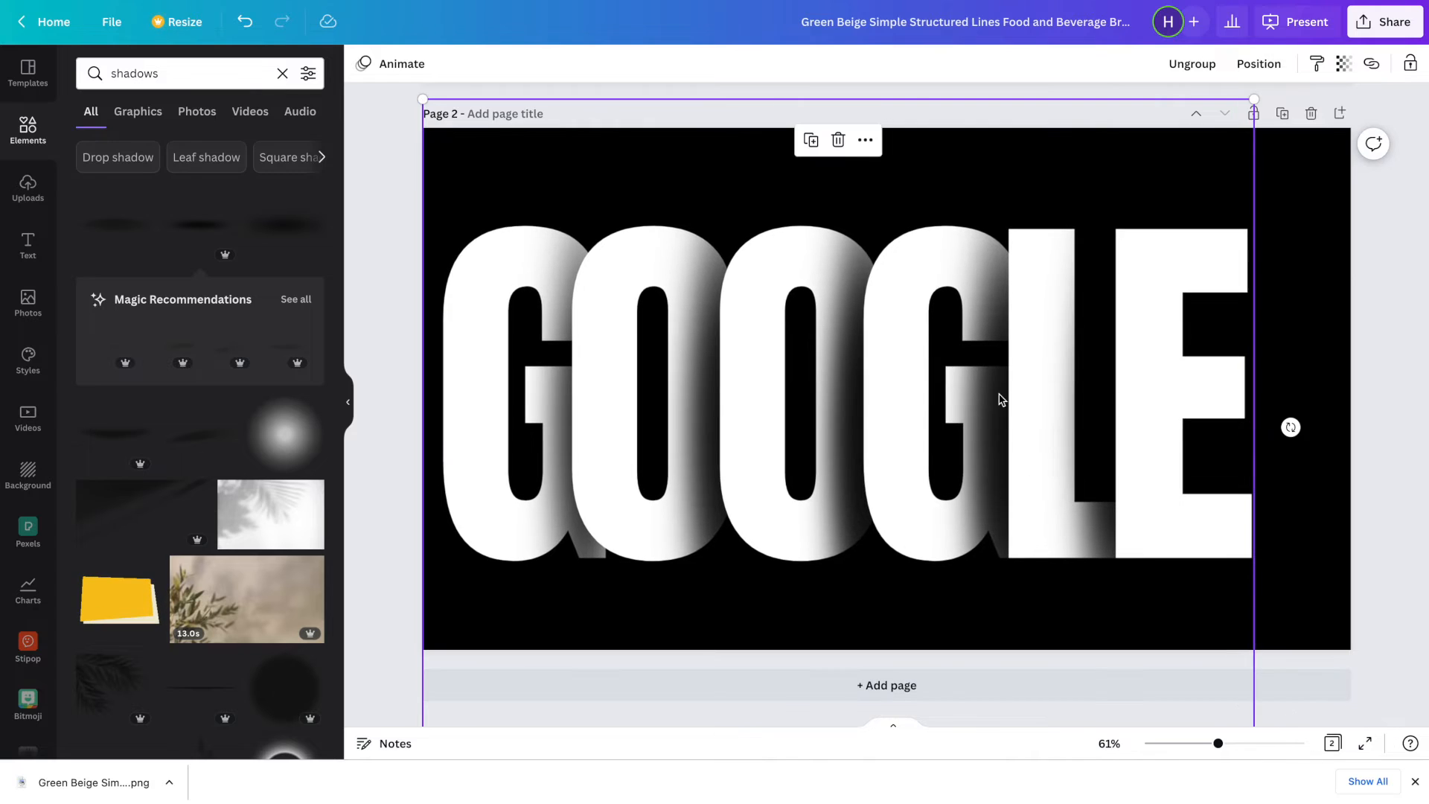
Shift the grouped GOOGLE lettering toward the page centre and scale it up further to nearly fill the page width
click(999, 400)
drag(1017, 393, 1027, 395)
scroll(1035, 398, down, 1)
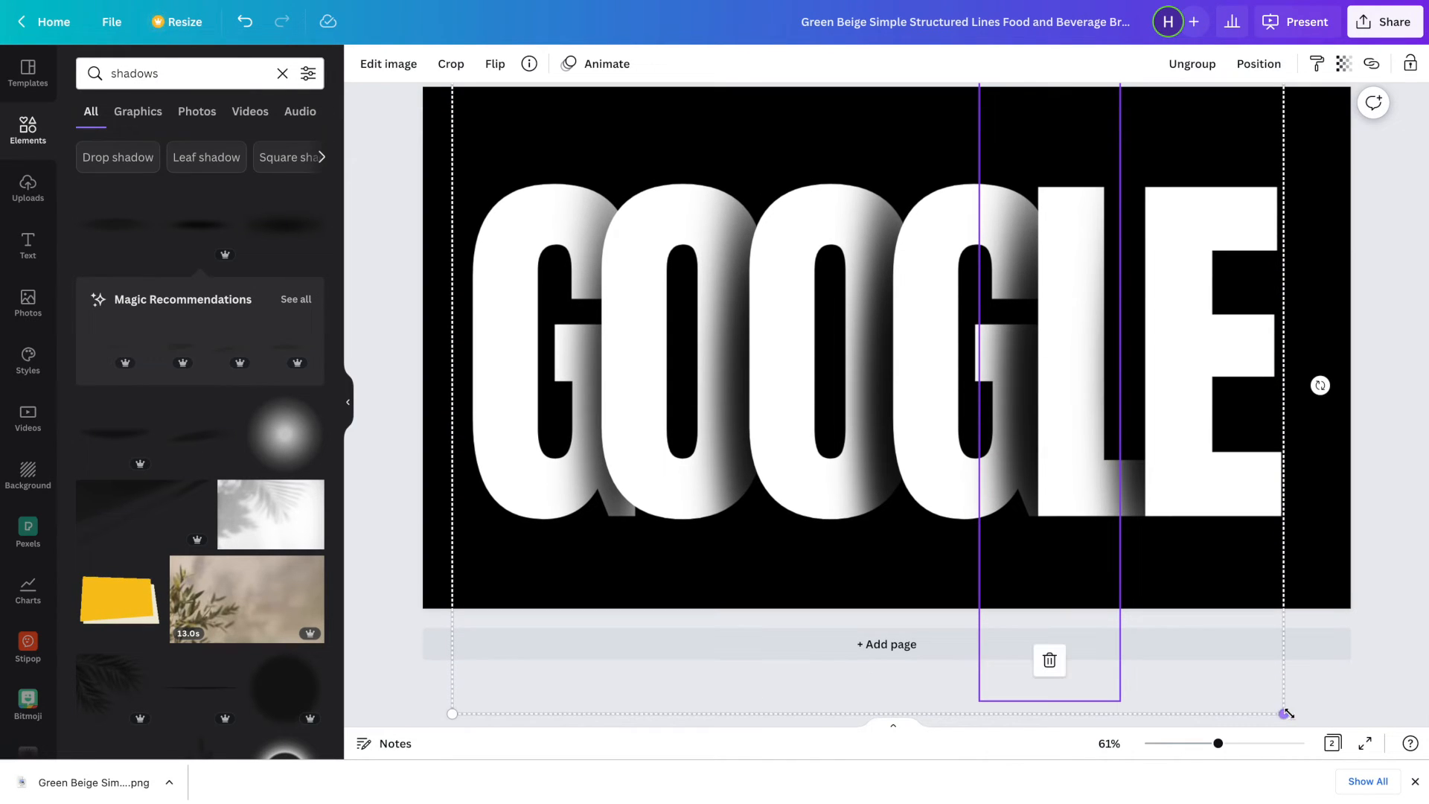
drag(1288, 713, 1315, 731)
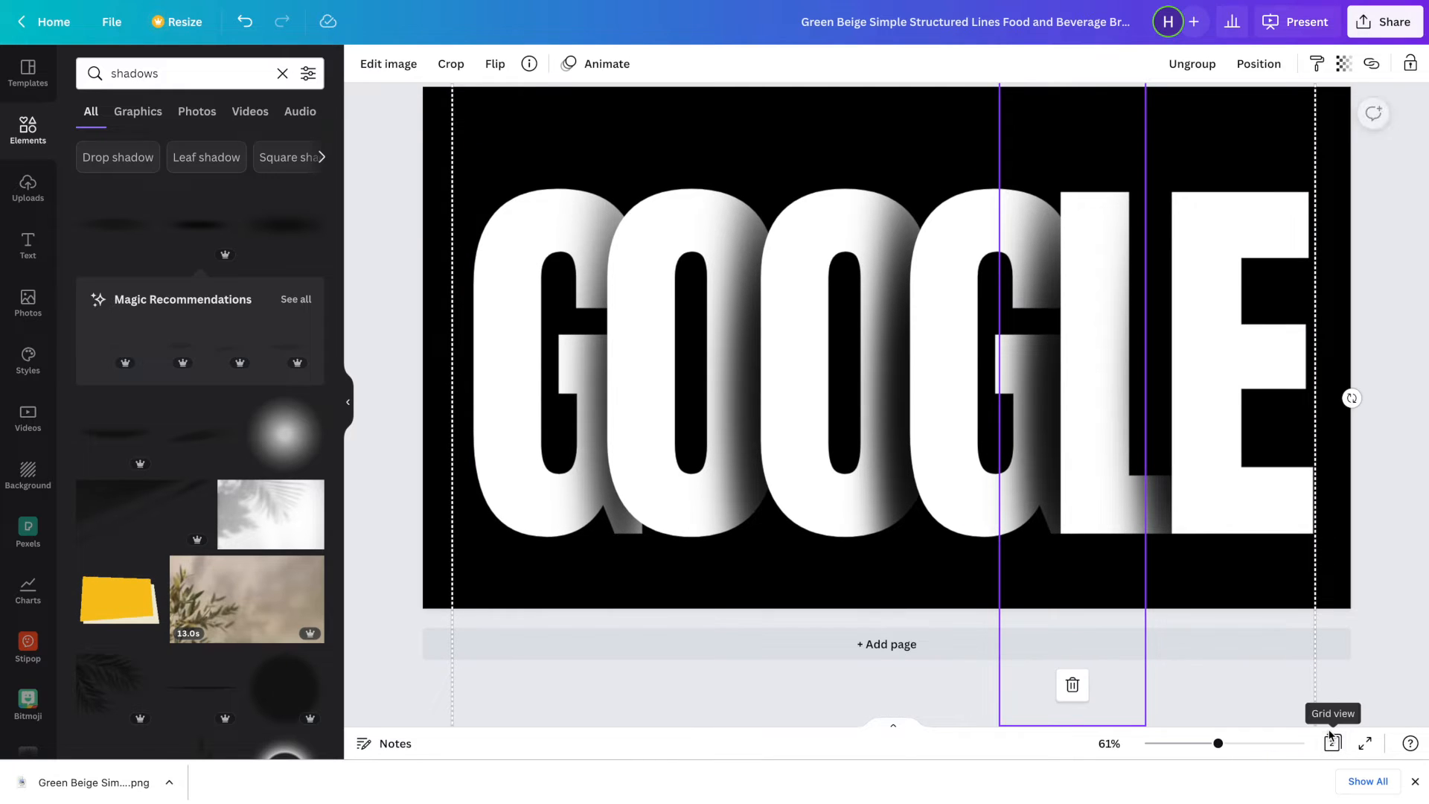
scroll(899, 419, up, 2)
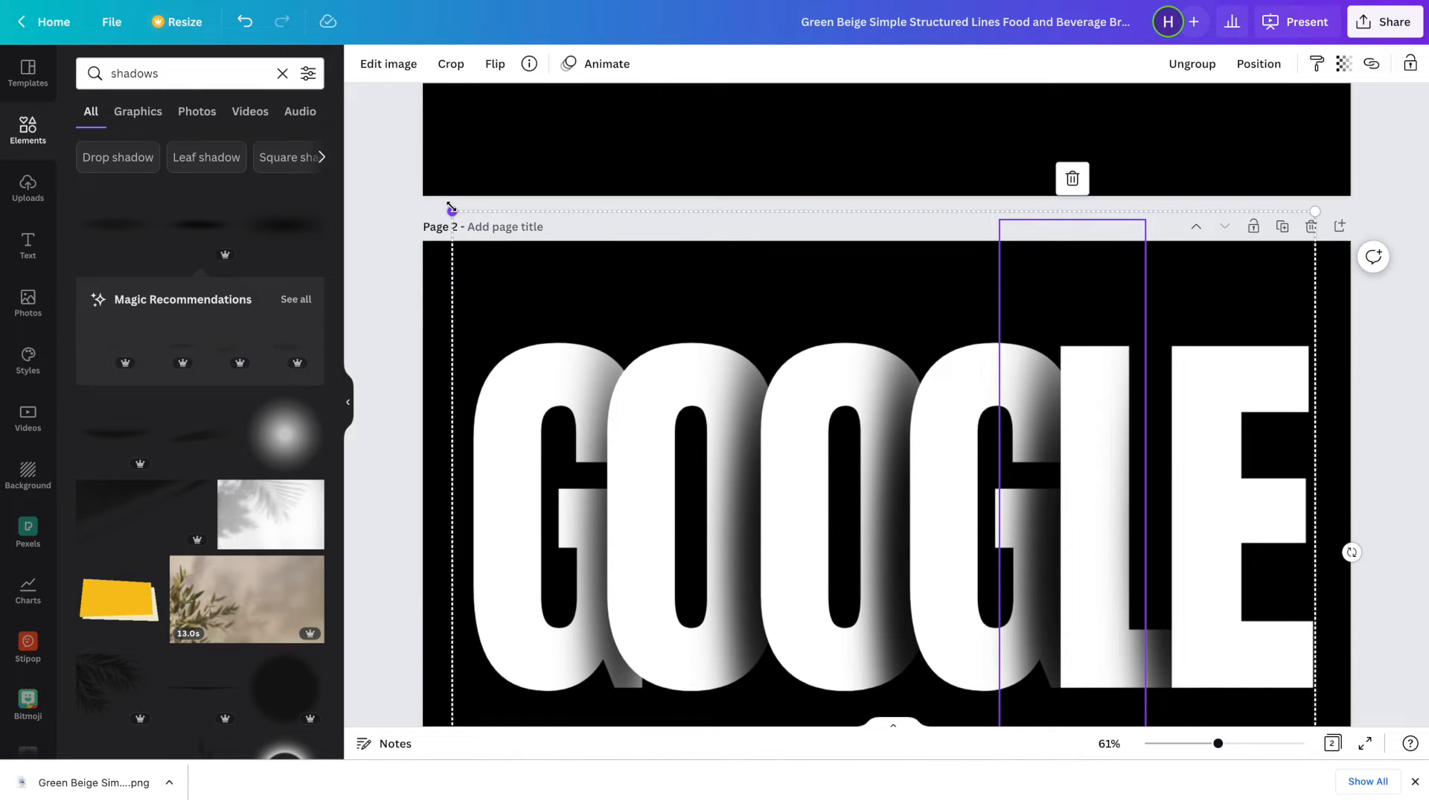
drag(449, 206, 435, 198)
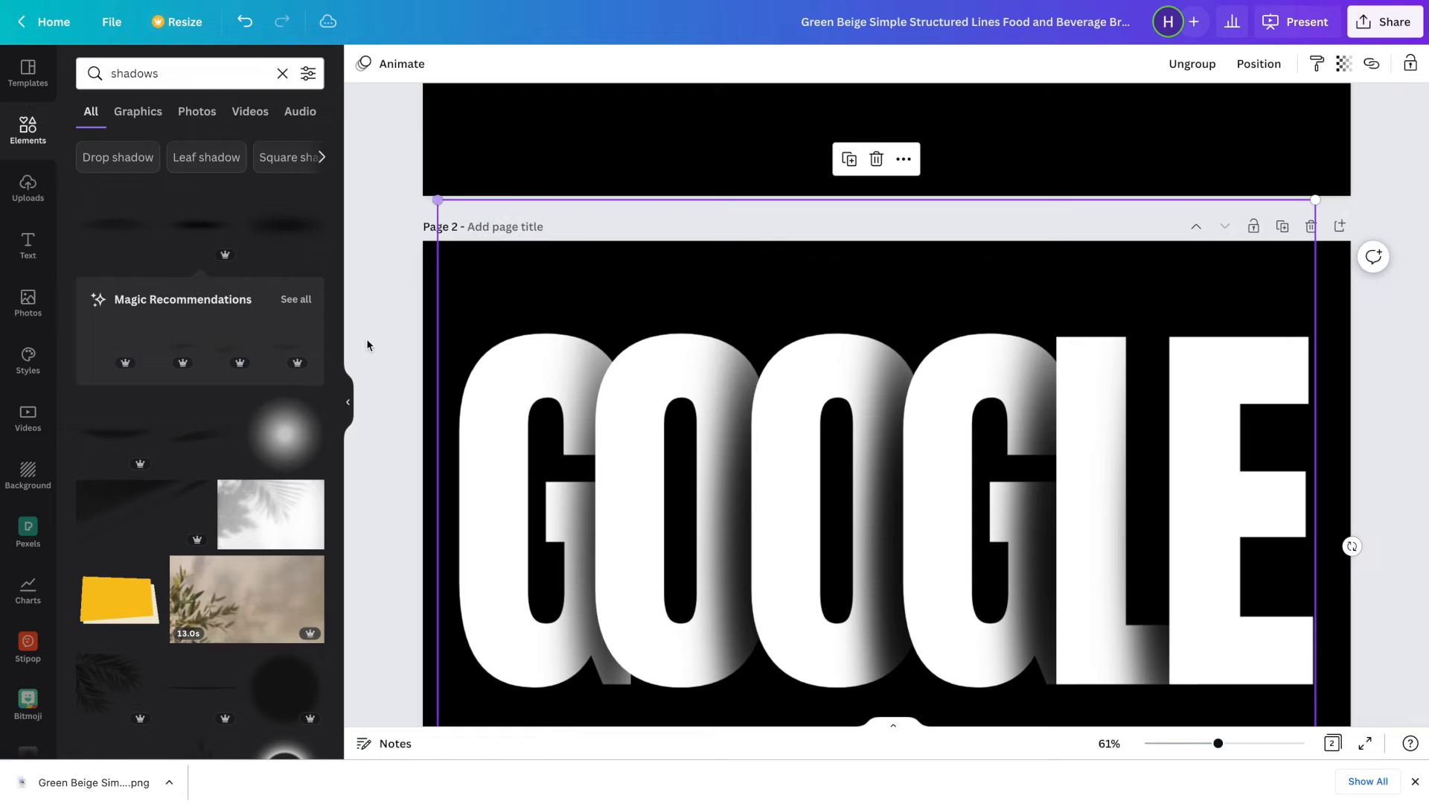
click(386, 365)
scroll(386, 374, down, 1)
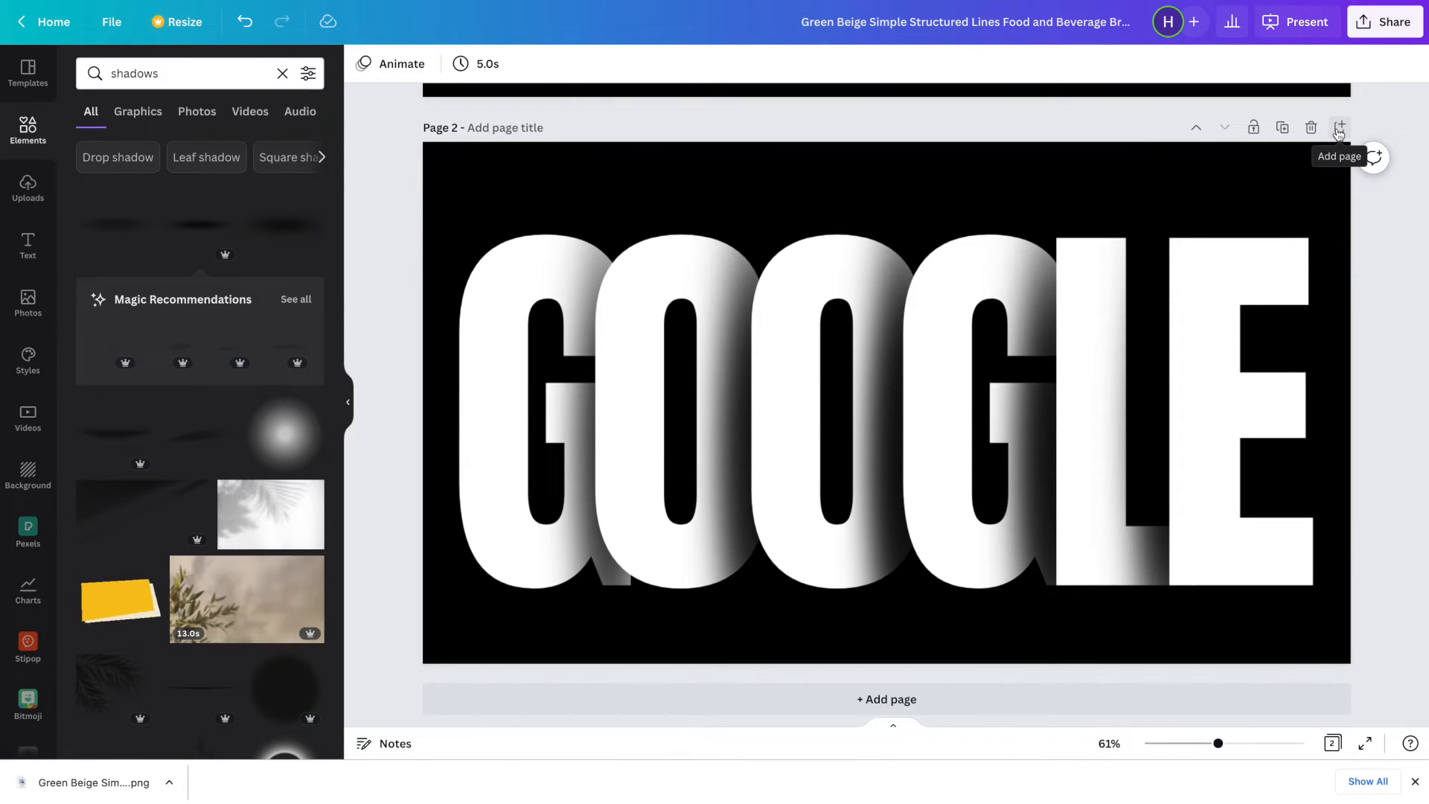
click(1284, 128)
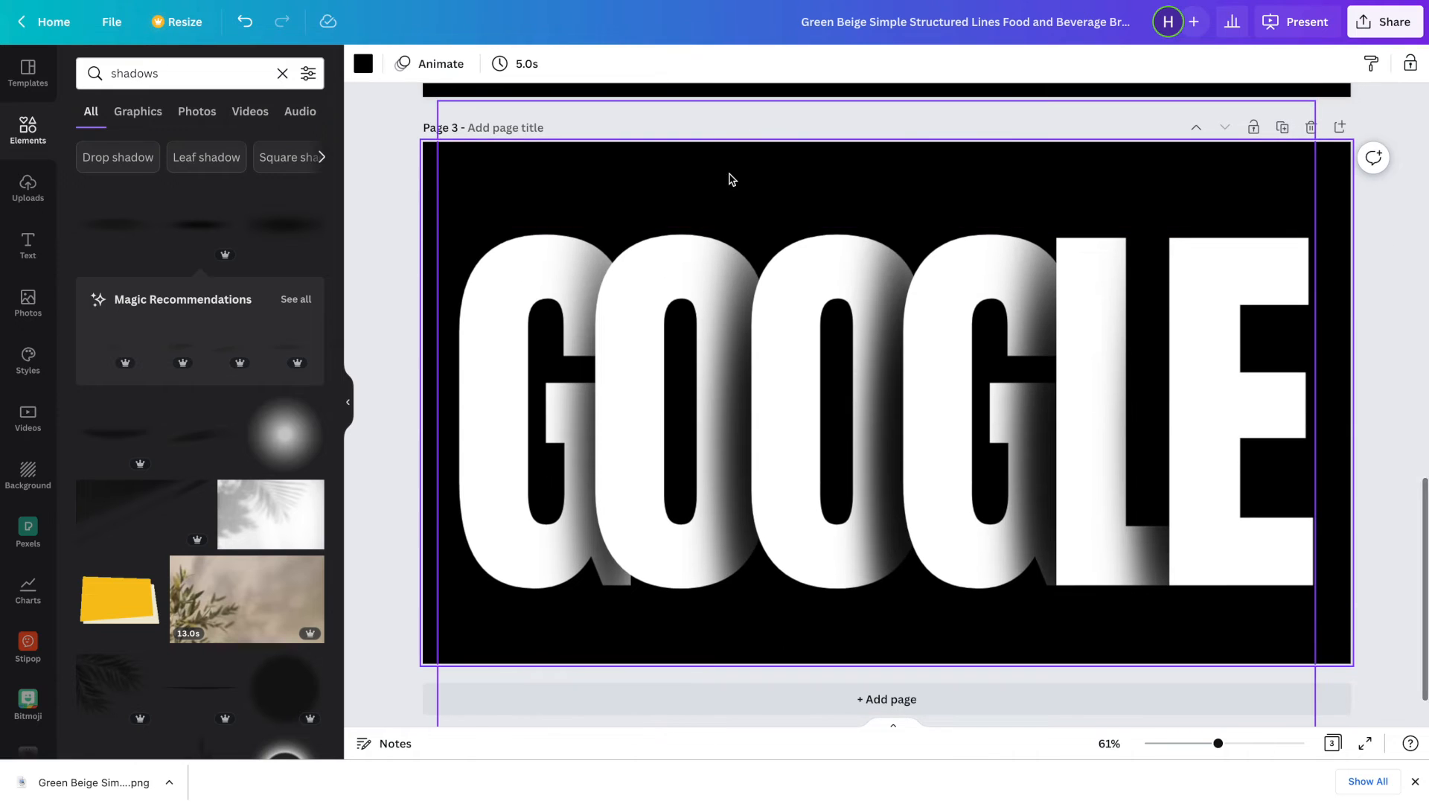
click(363, 64)
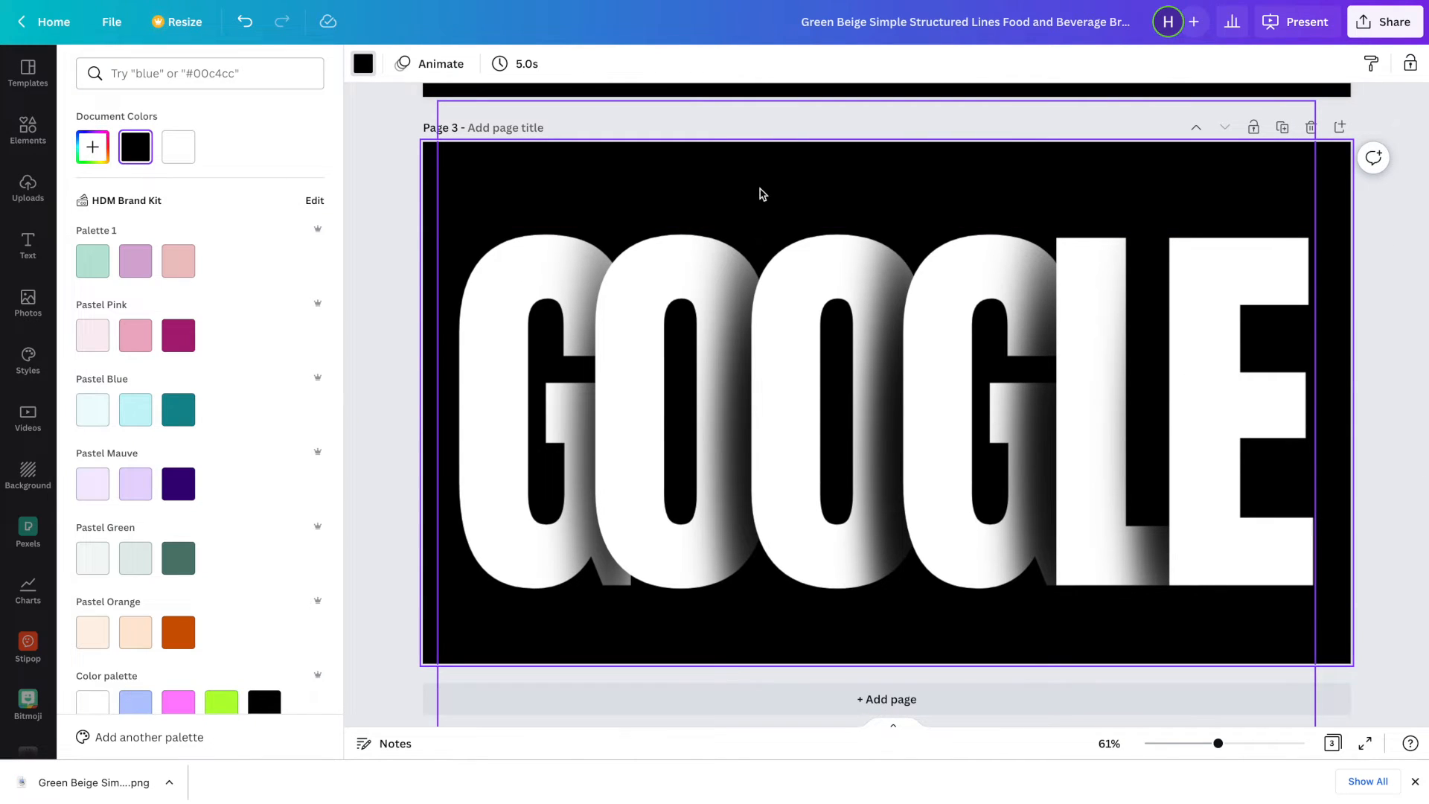
click(1310, 128)
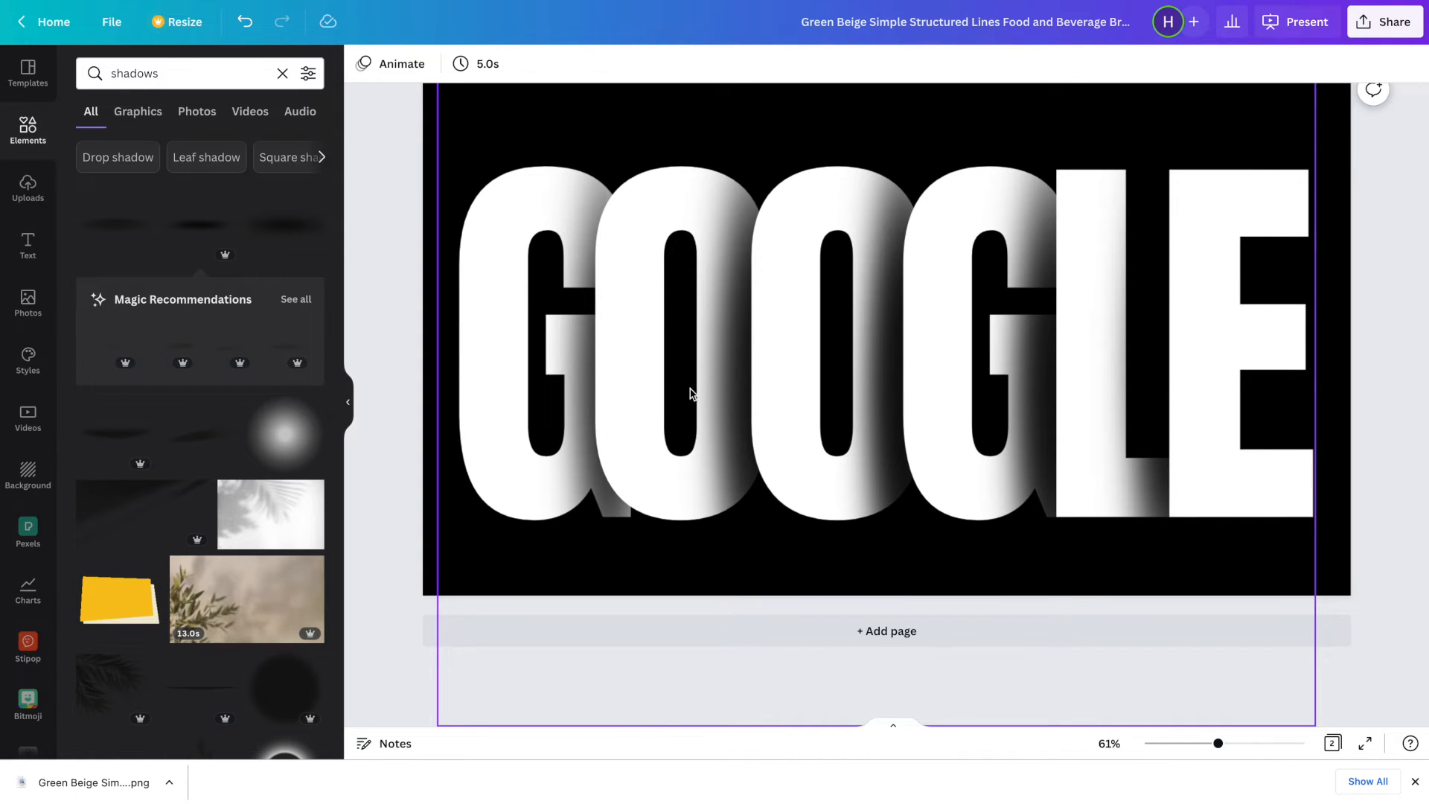
Add a blank page after page 2 and paste the shadow onto it
scroll(381, 541, up, 1)
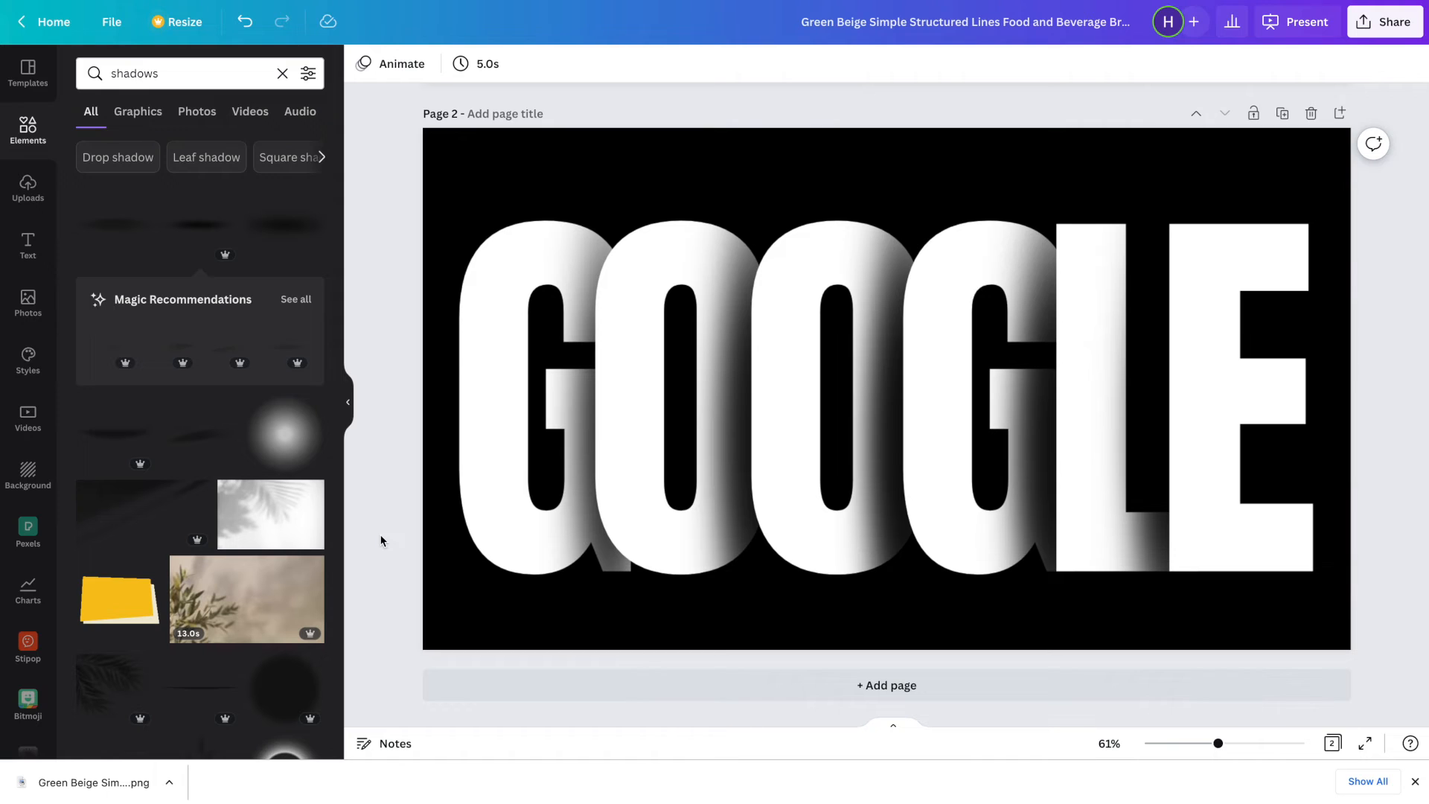
scroll(1216, 172, down, 1)
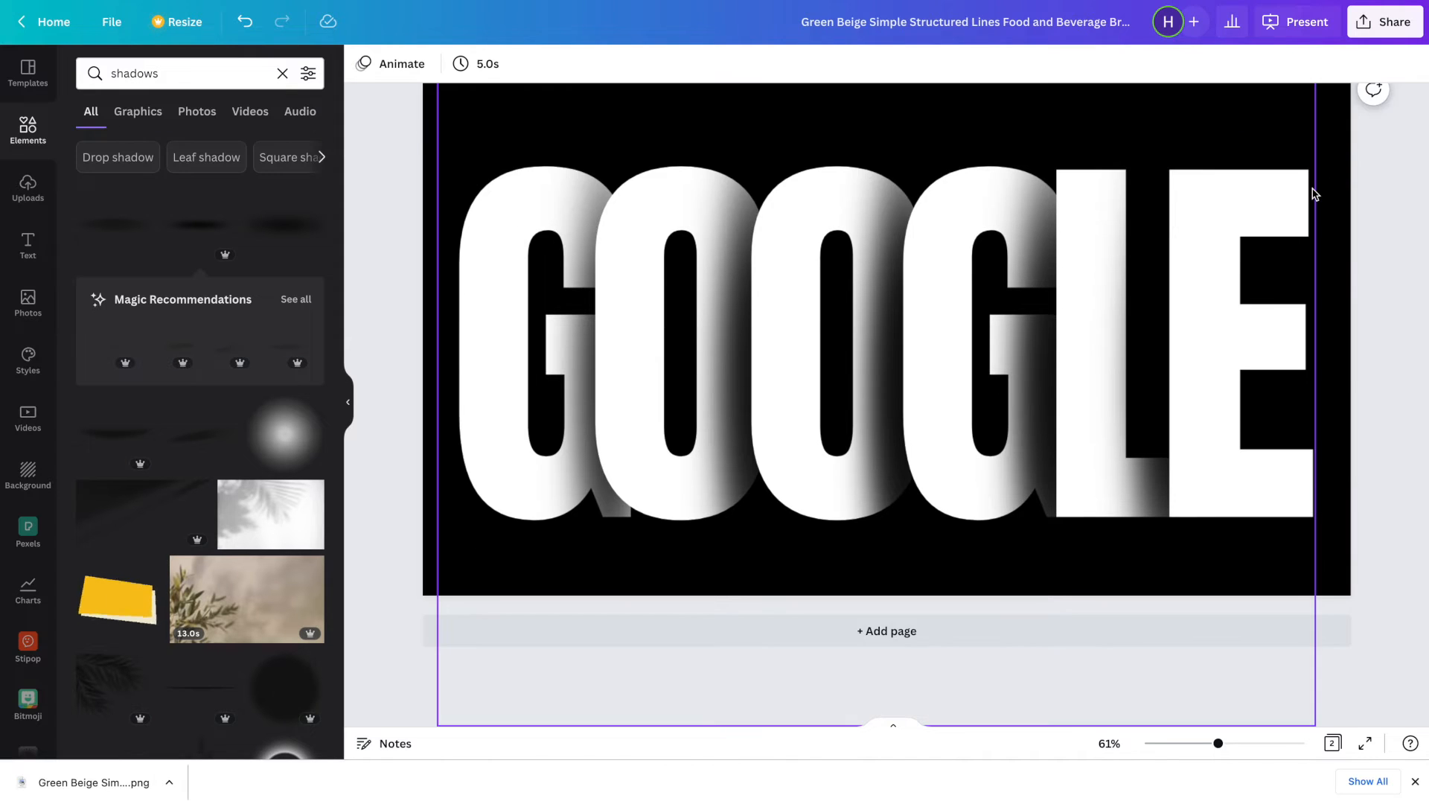
scroll(1412, 222, up, 1)
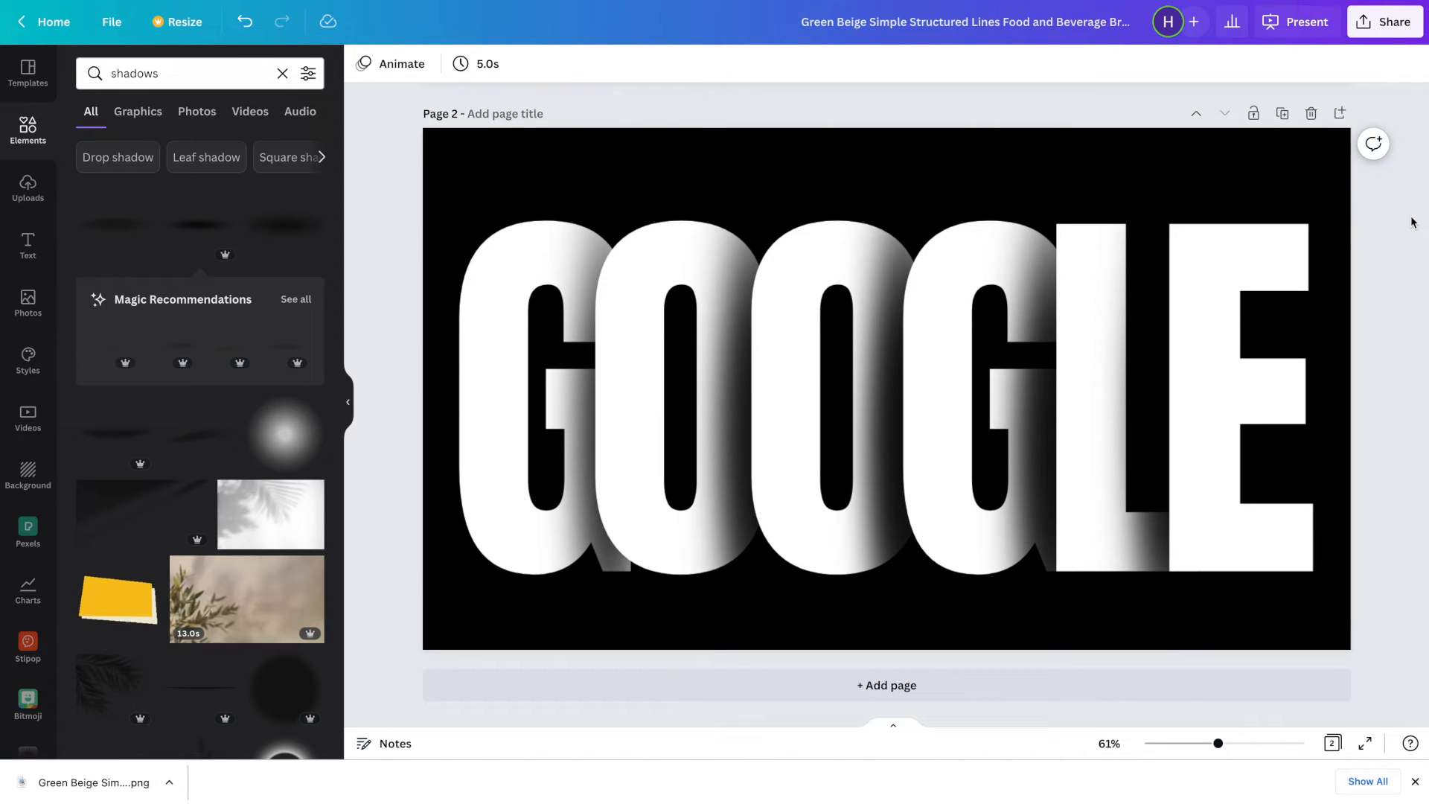
click(1340, 115)
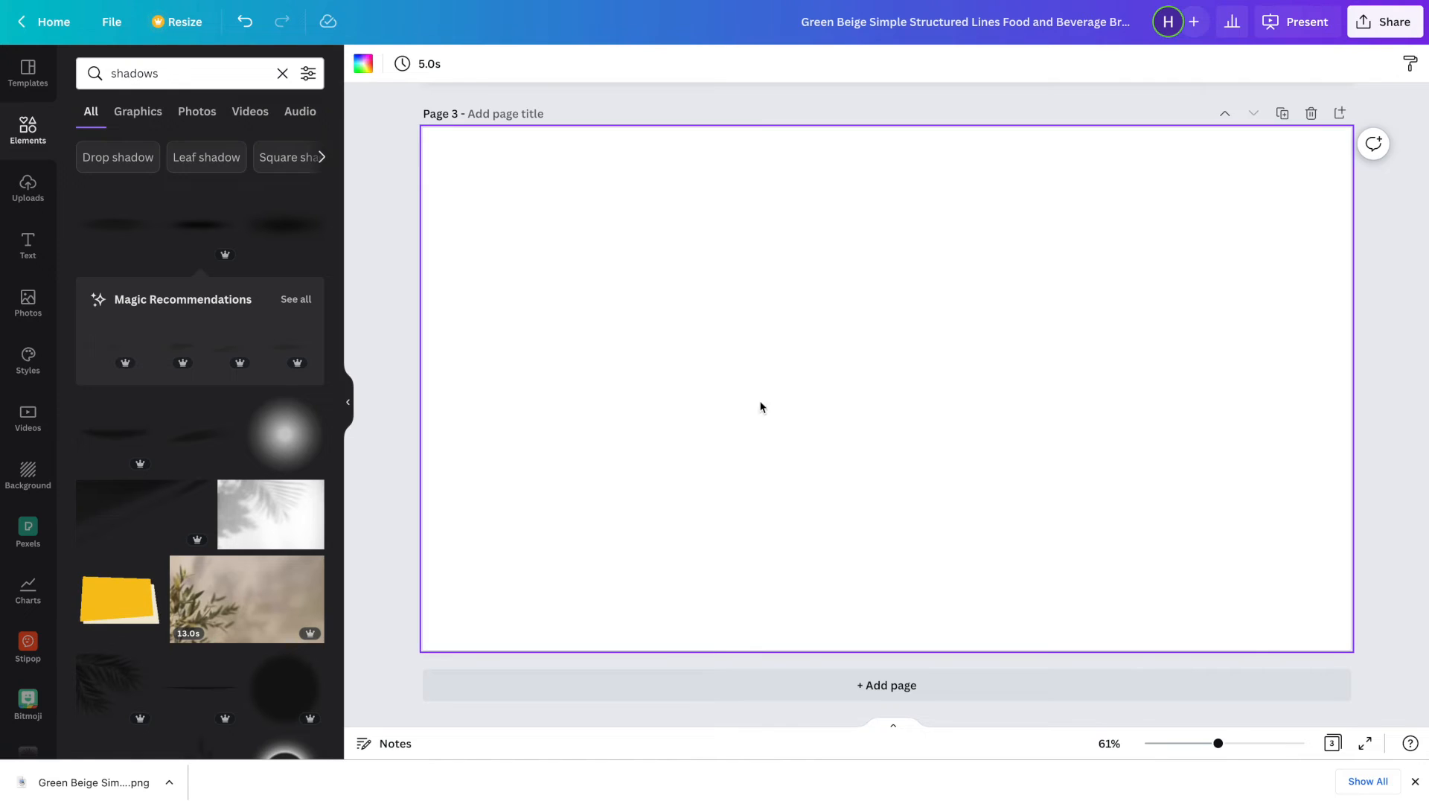
key(super+v)
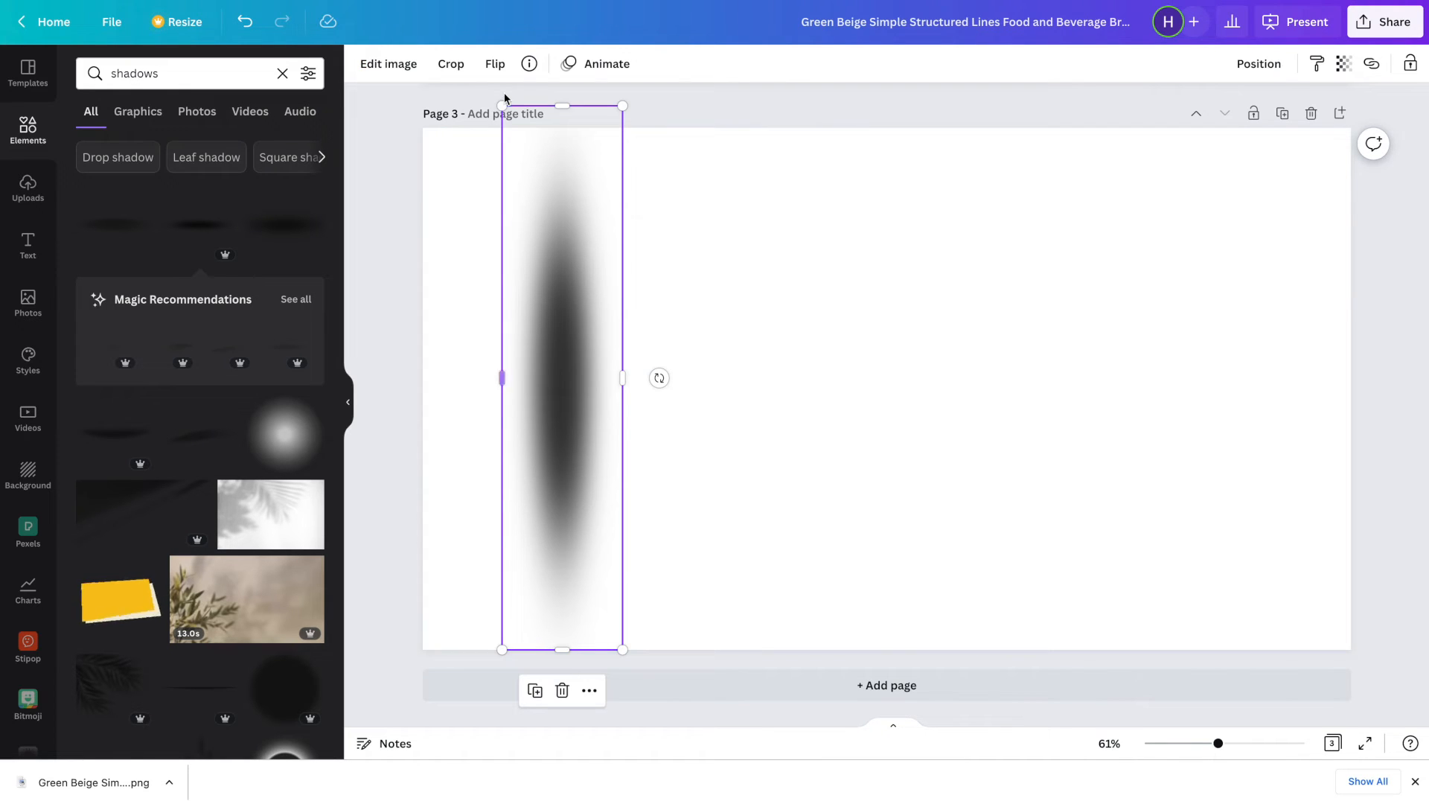
Apply the Cherry Duotone effect to the pasted shadow and set its Highlights colour to the bright pink from the Color palette
click(394, 65)
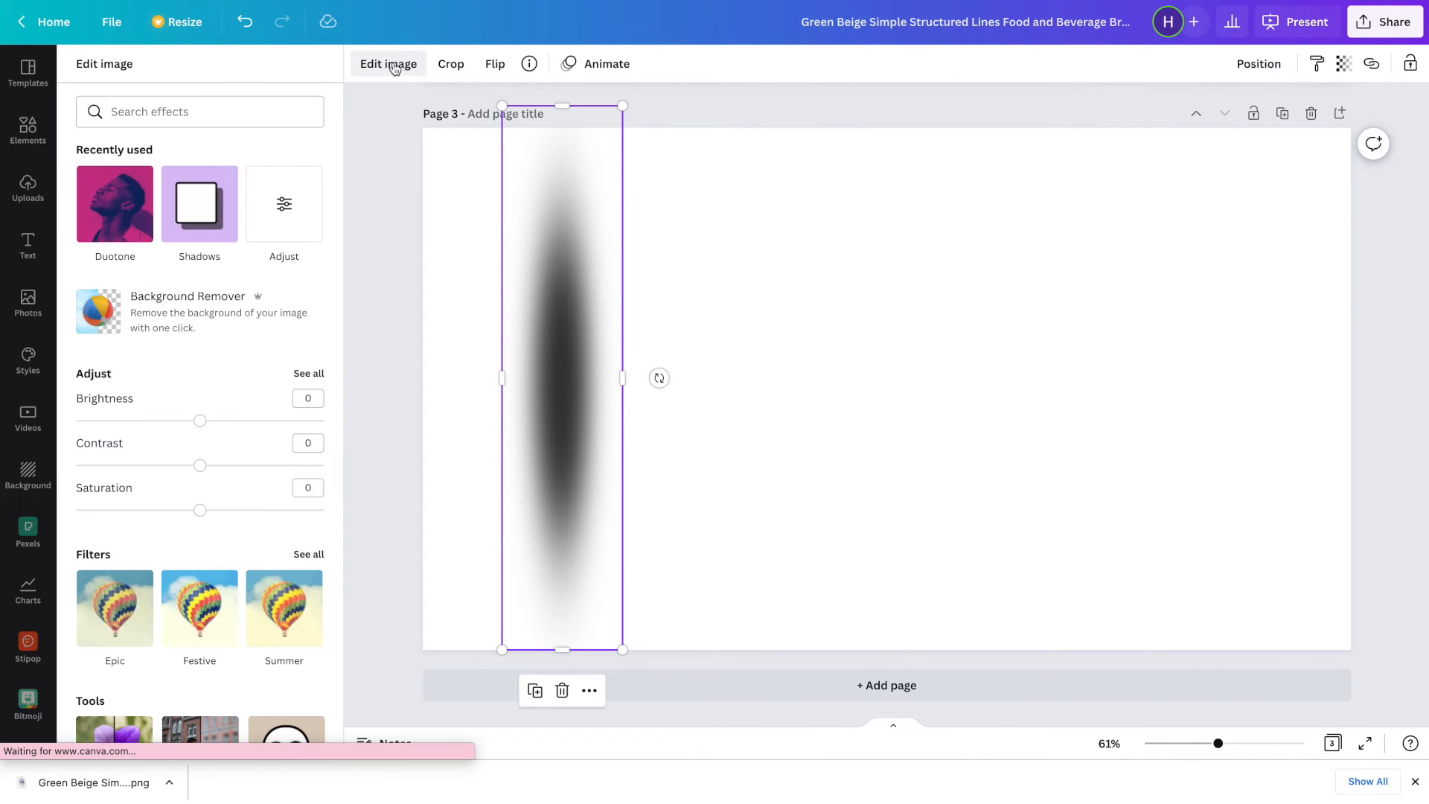
click(113, 210)
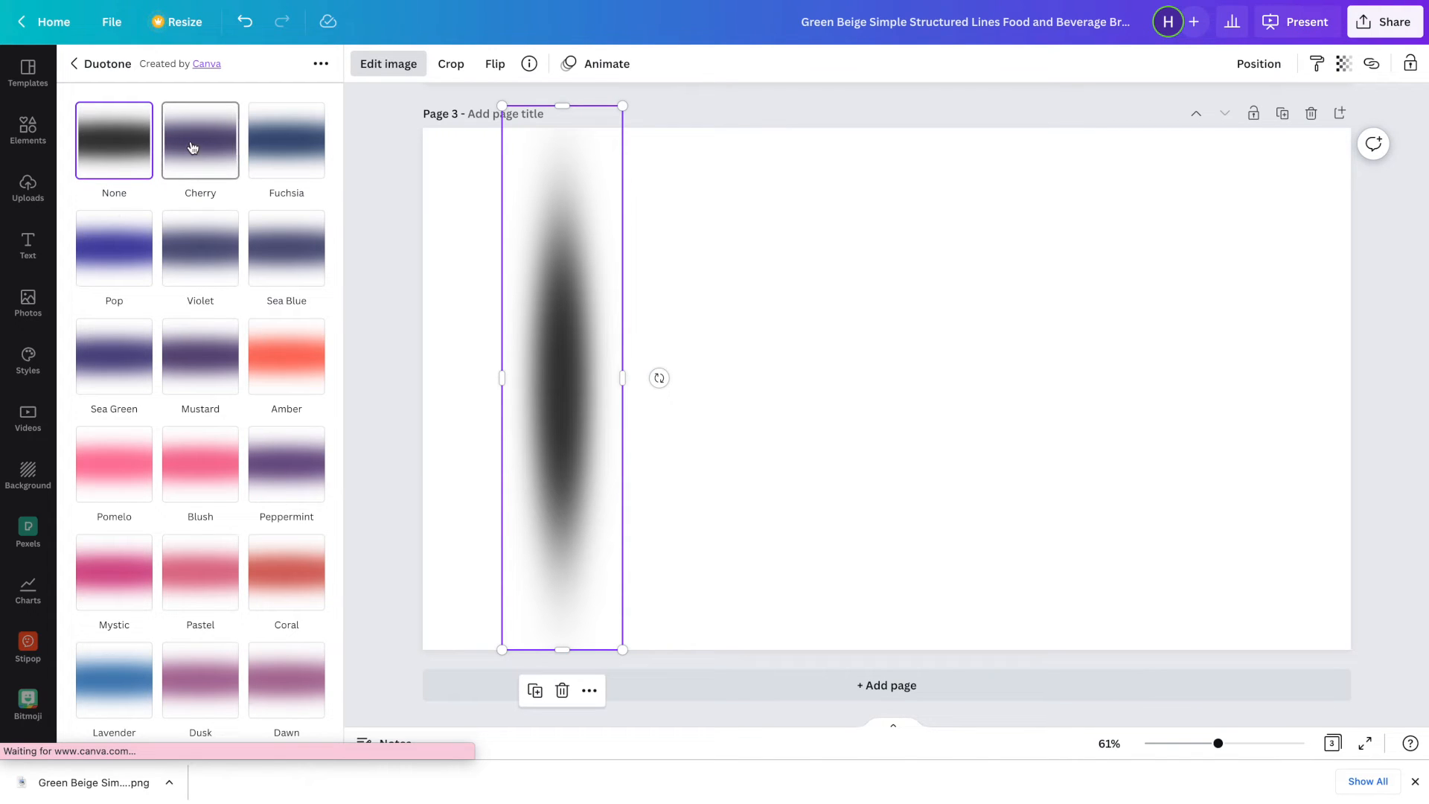
click(190, 150)
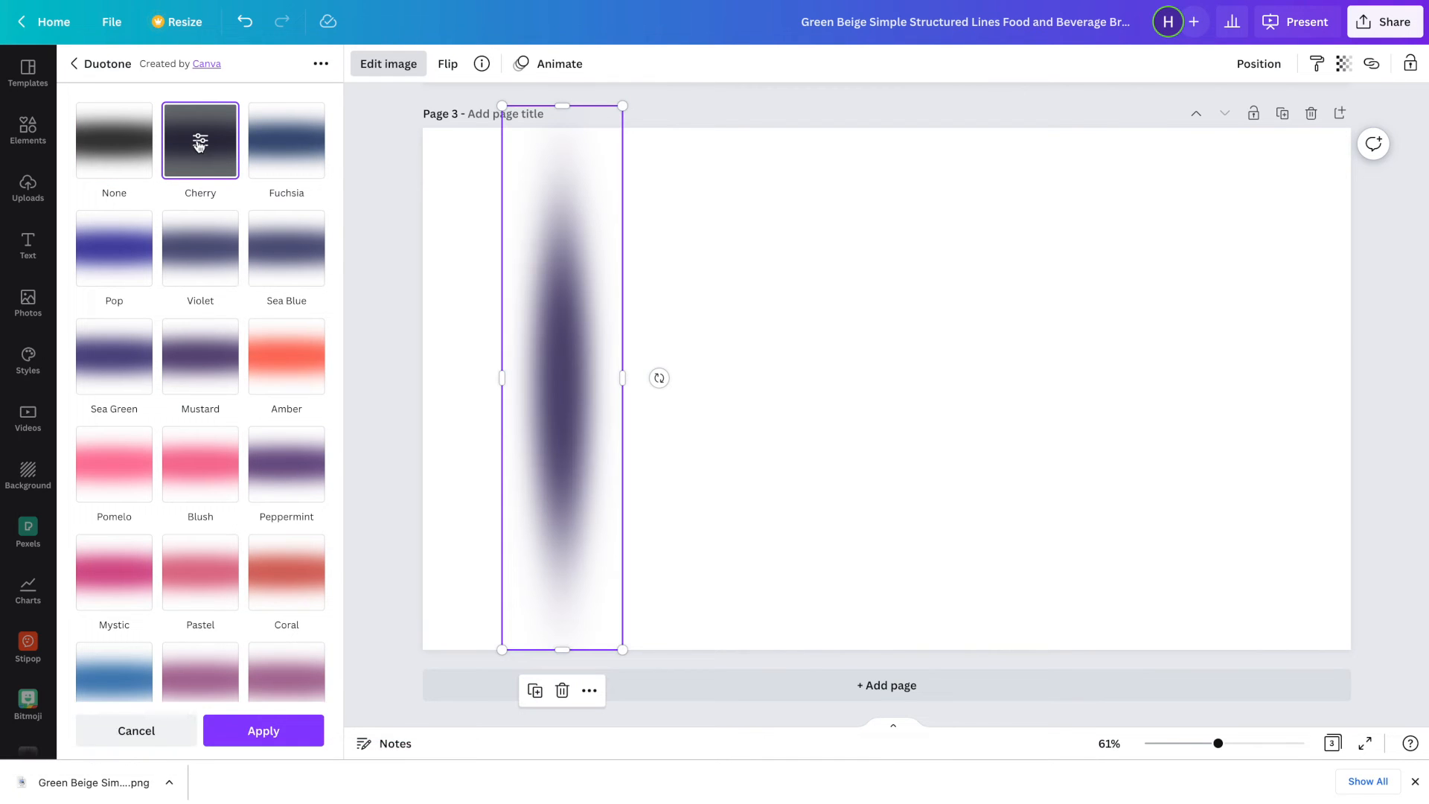
click(199, 141)
click(308, 119)
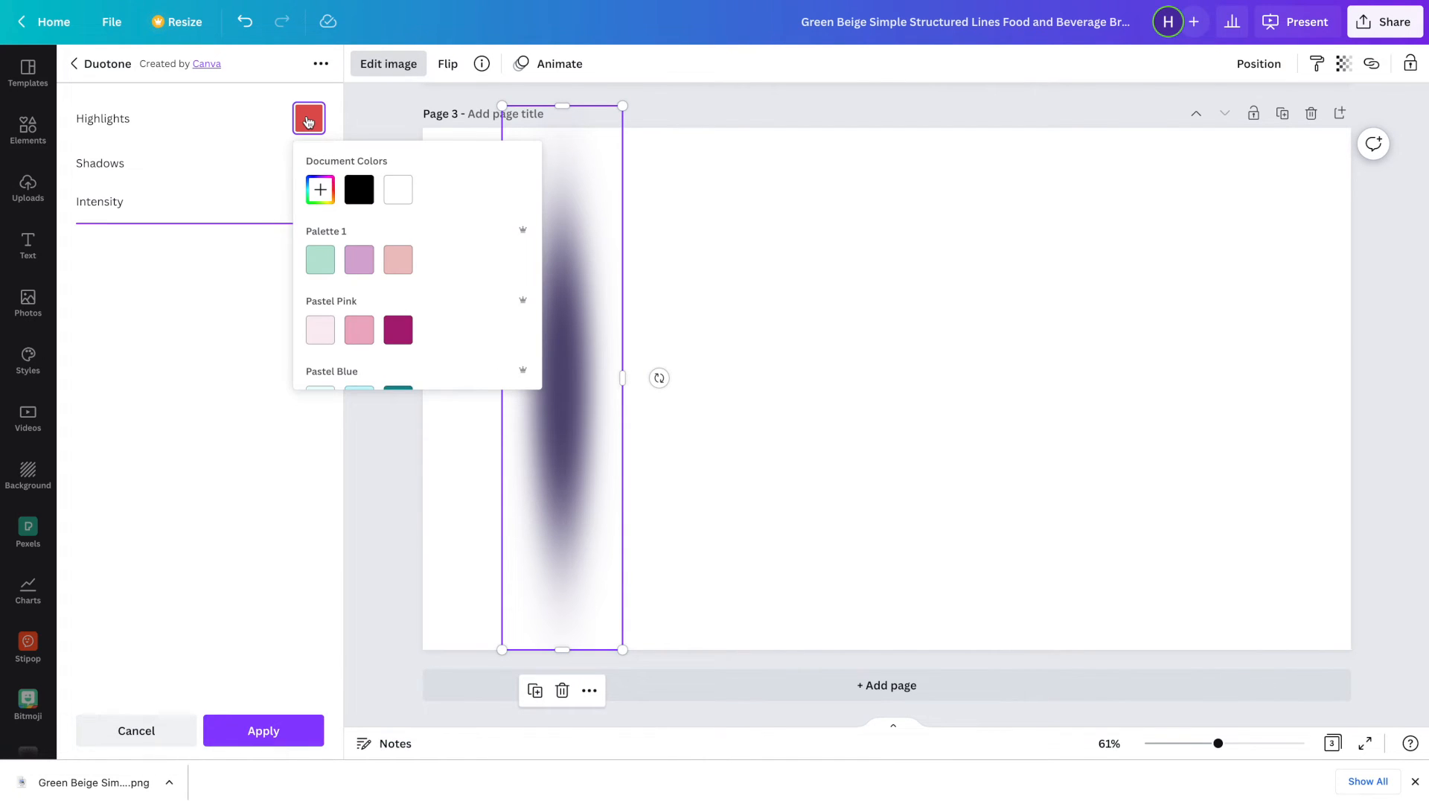
scroll(435, 313, down, 8)
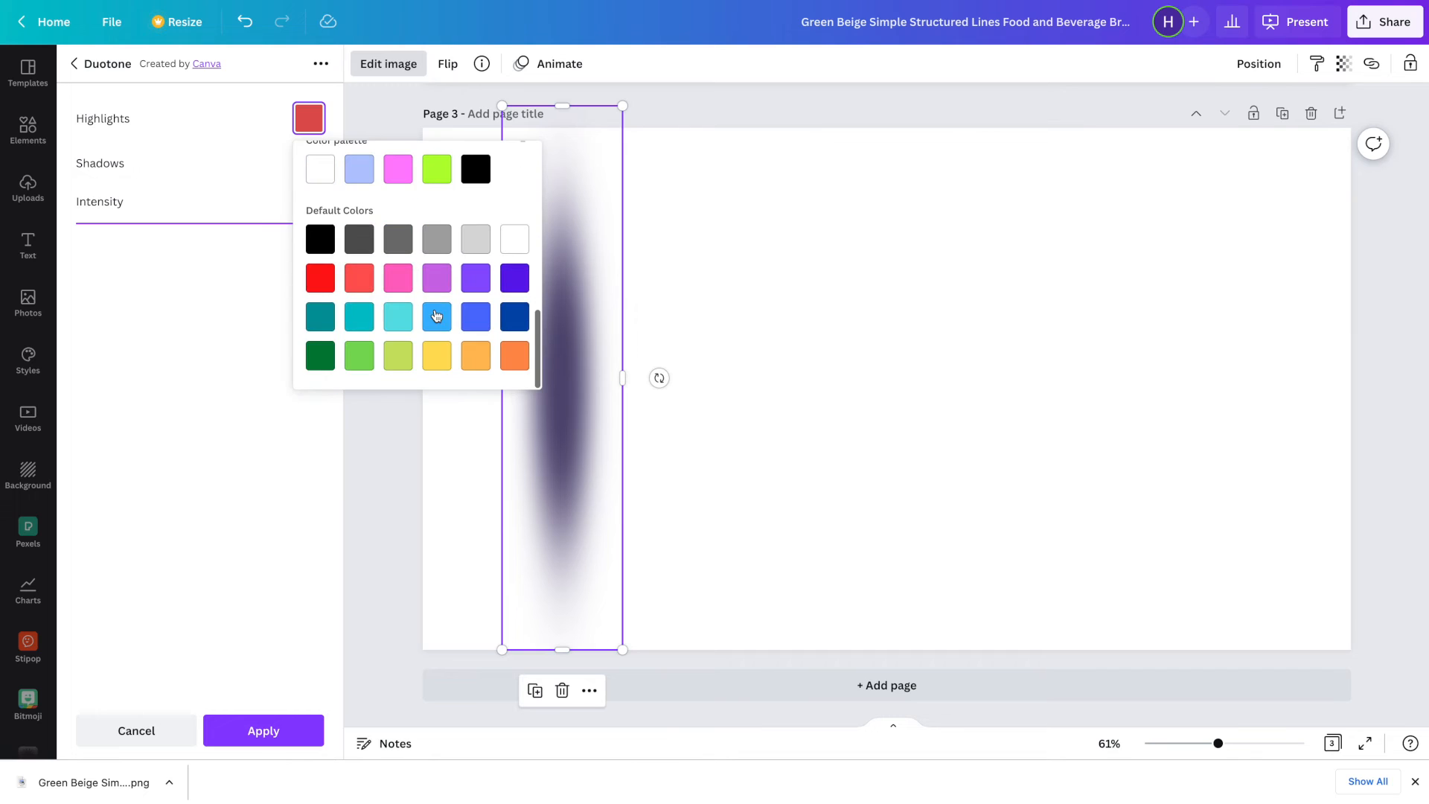
scroll(436, 314, up, 1)
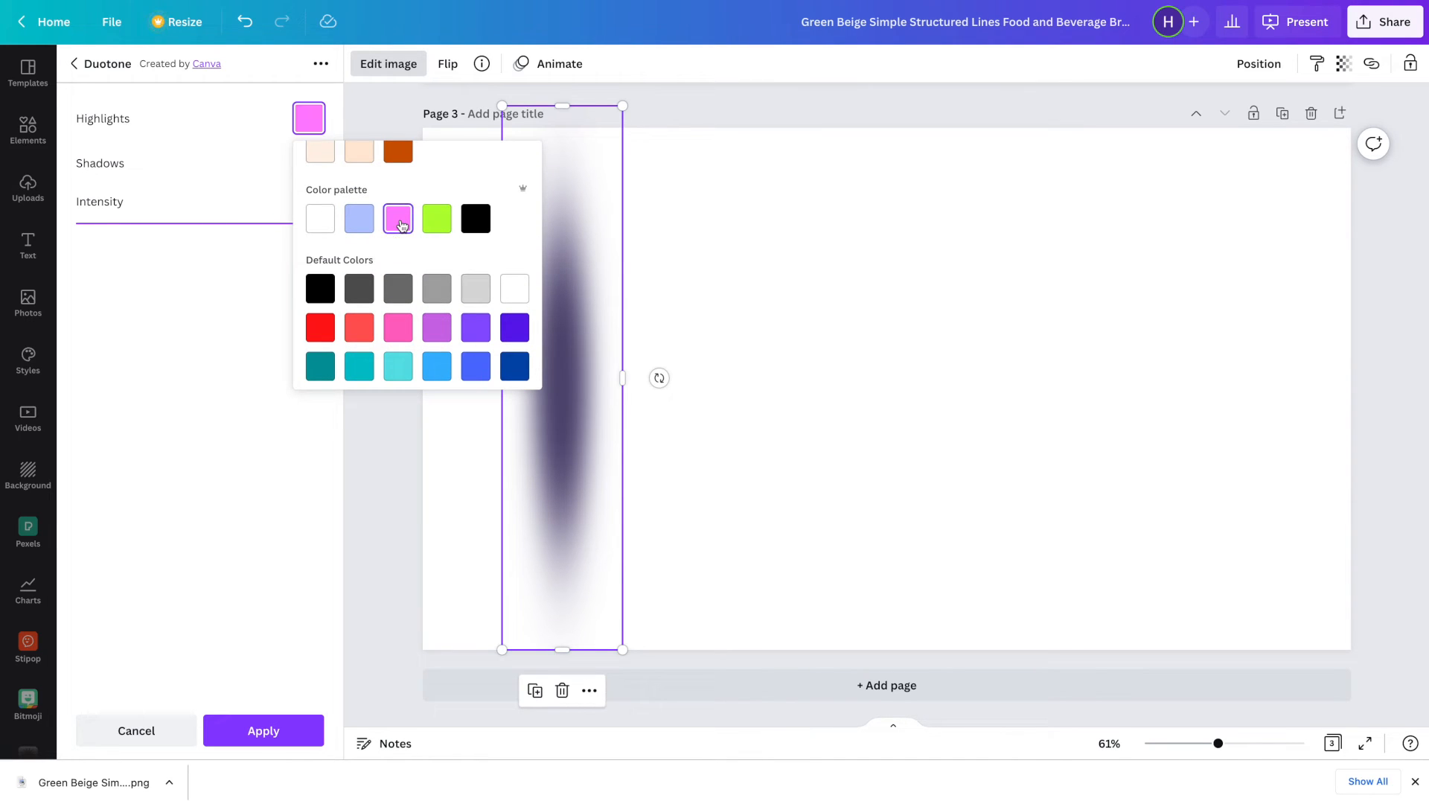
Set the Duotone Shadows colour to the same bright pink from the Color palette
click(309, 166)
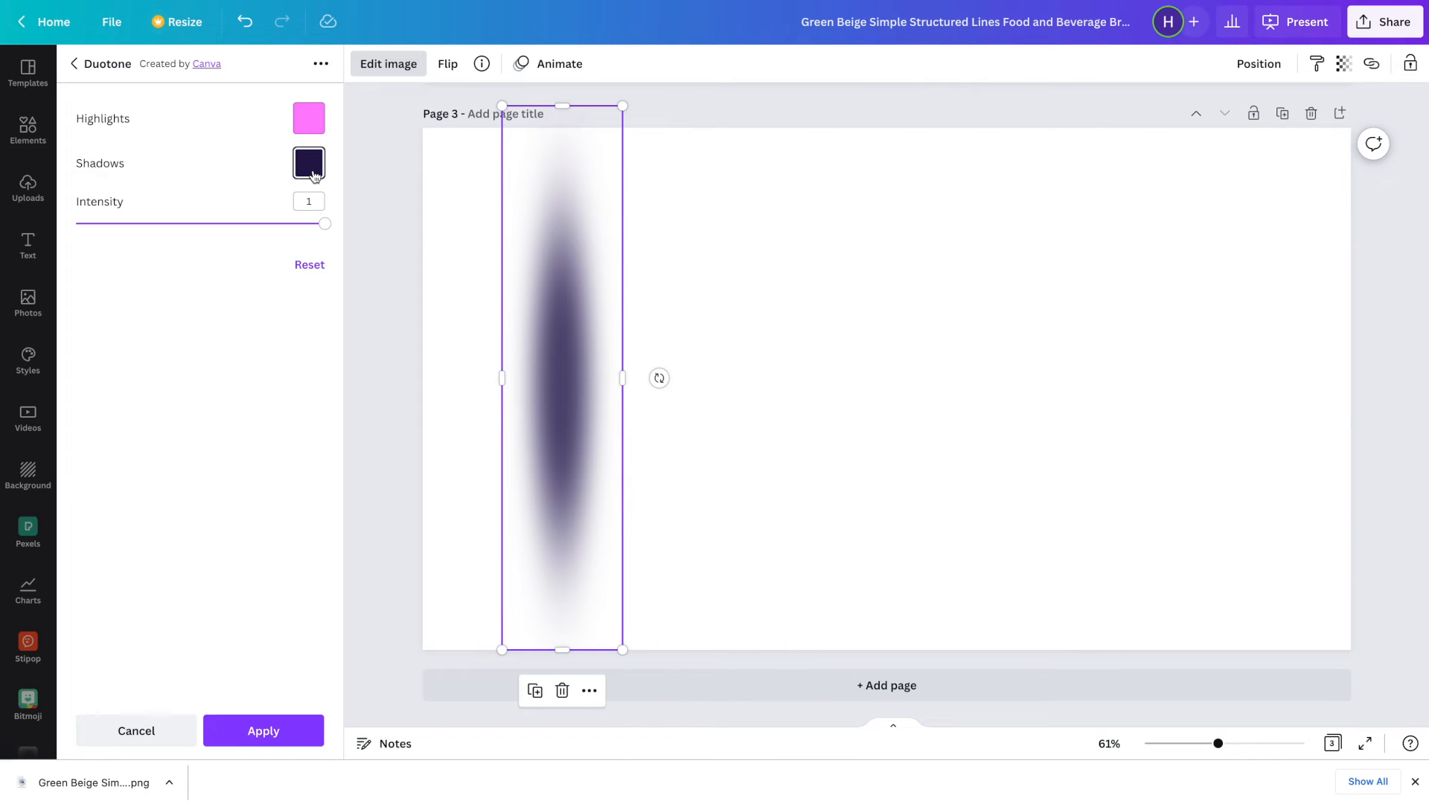
click(313, 173)
scroll(384, 306, down, 8)
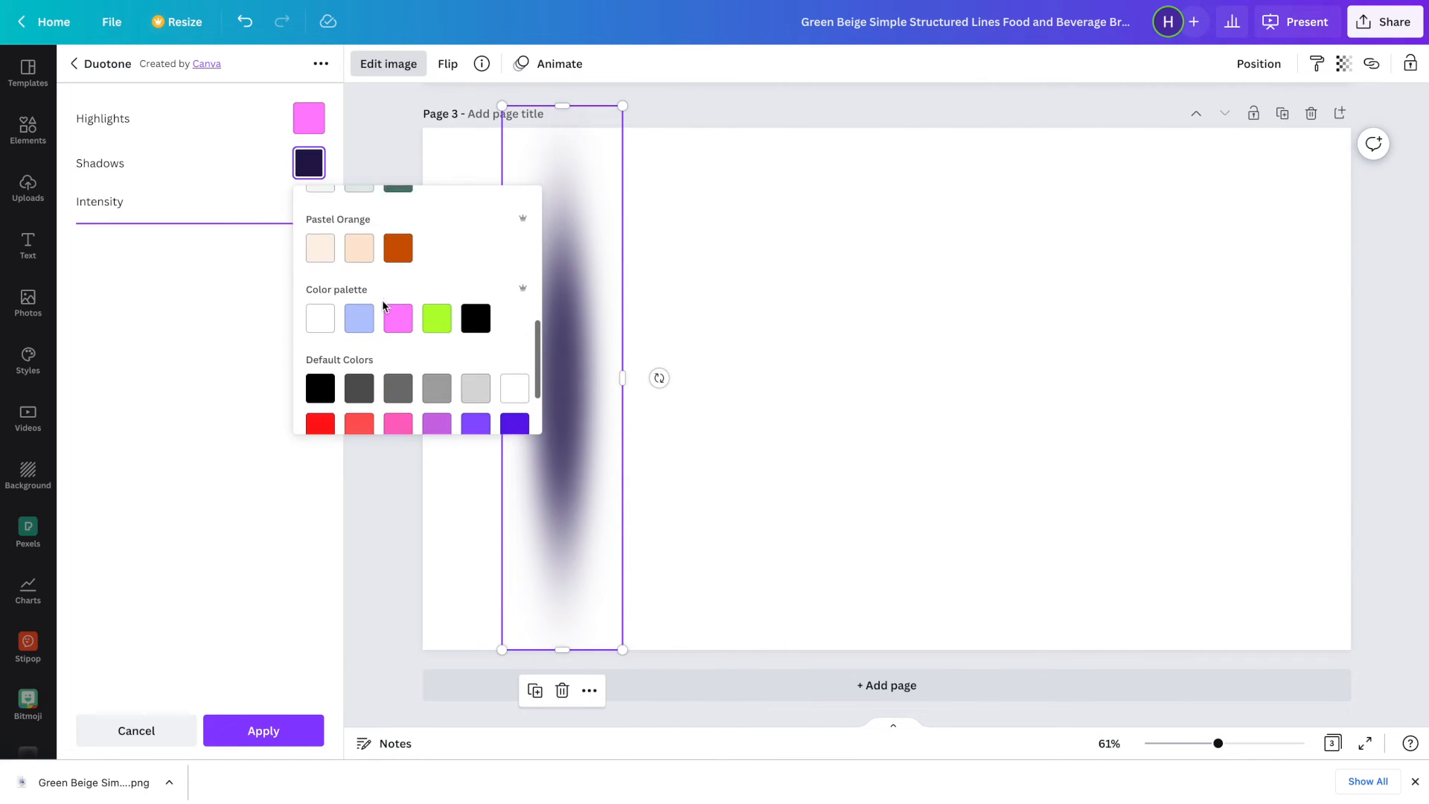
scroll(384, 306, up, 1)
click(398, 281)
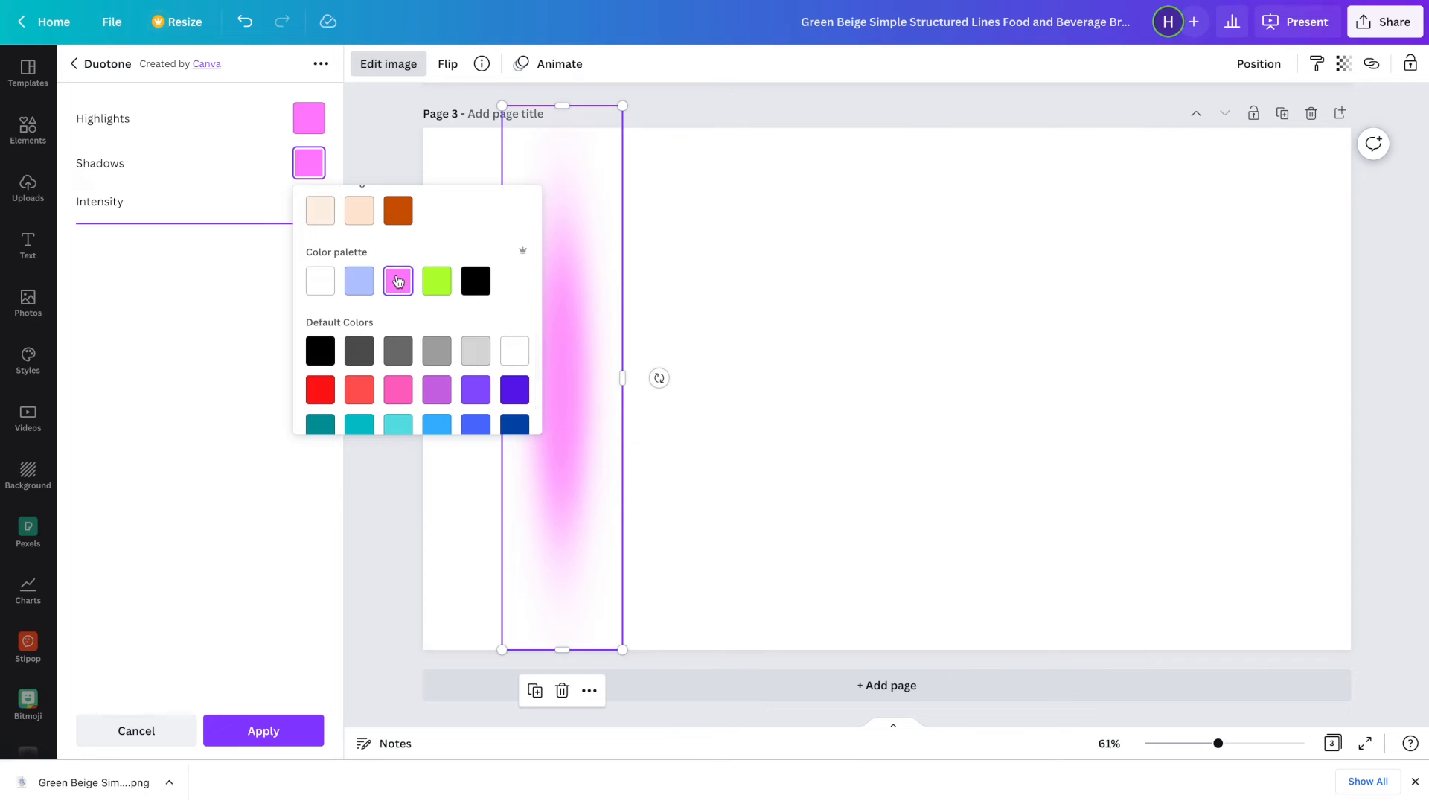
Apply the Duotone recolouring and move the pink shadow to the right of the centre of page 3
click(264, 732)
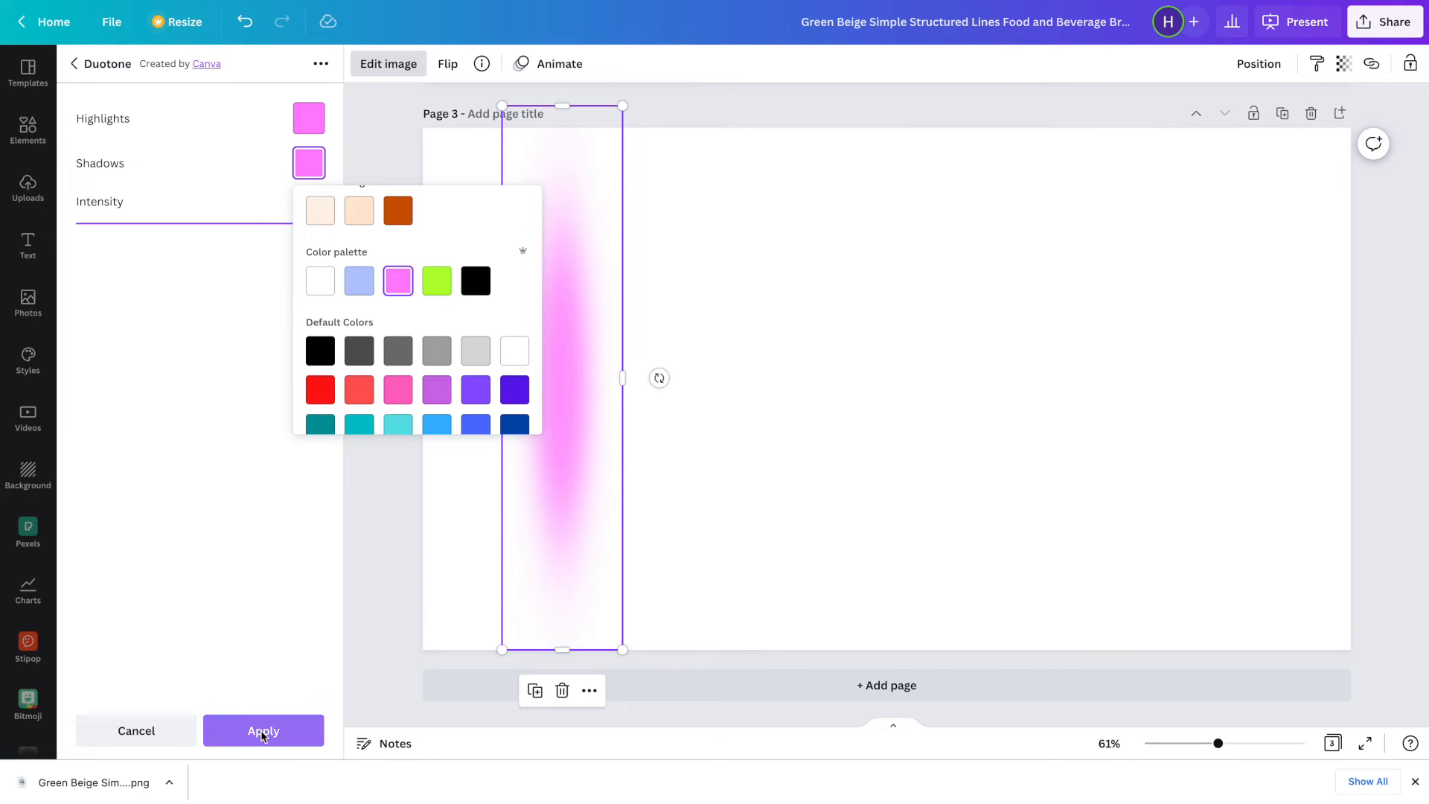
click(826, 412)
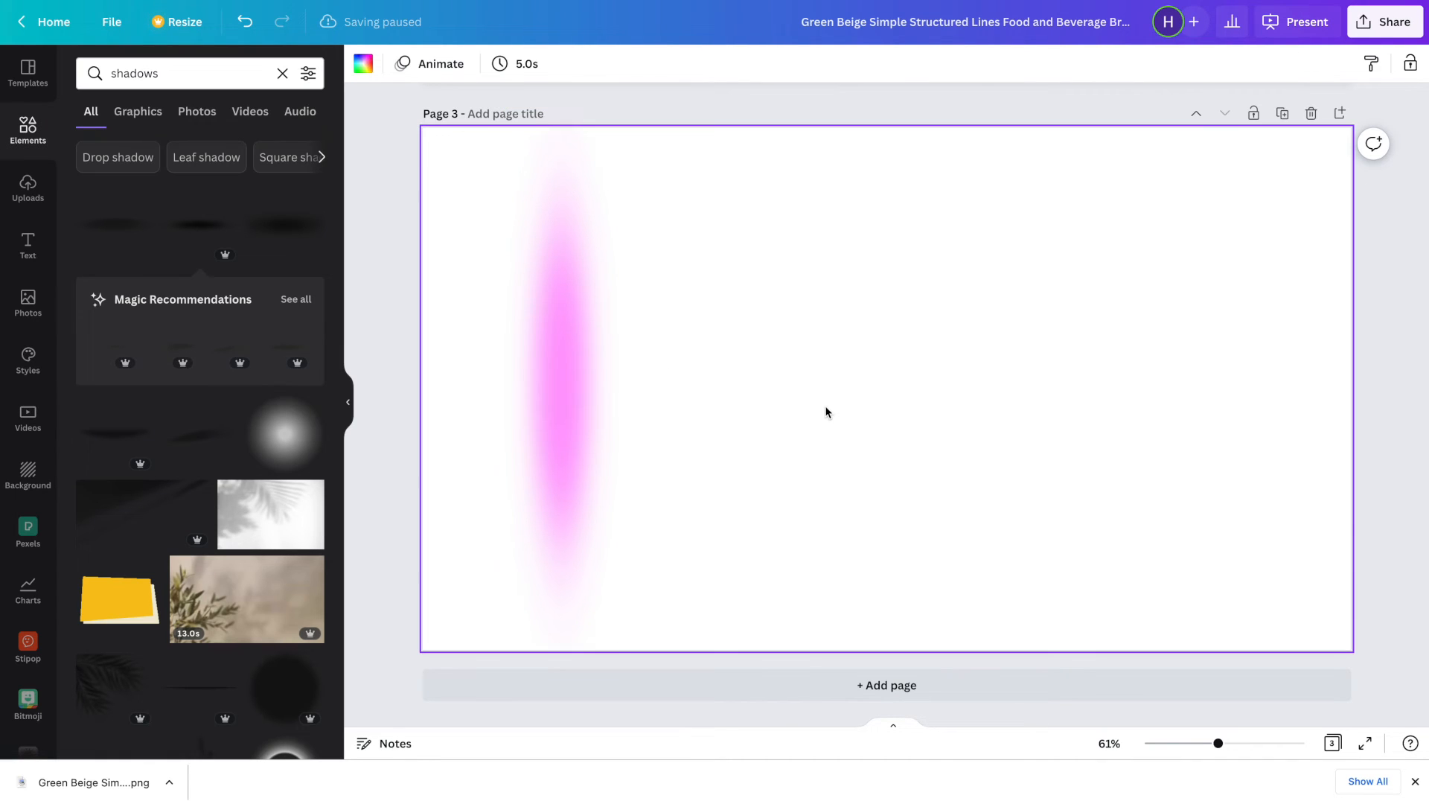
drag(576, 401, 1017, 408)
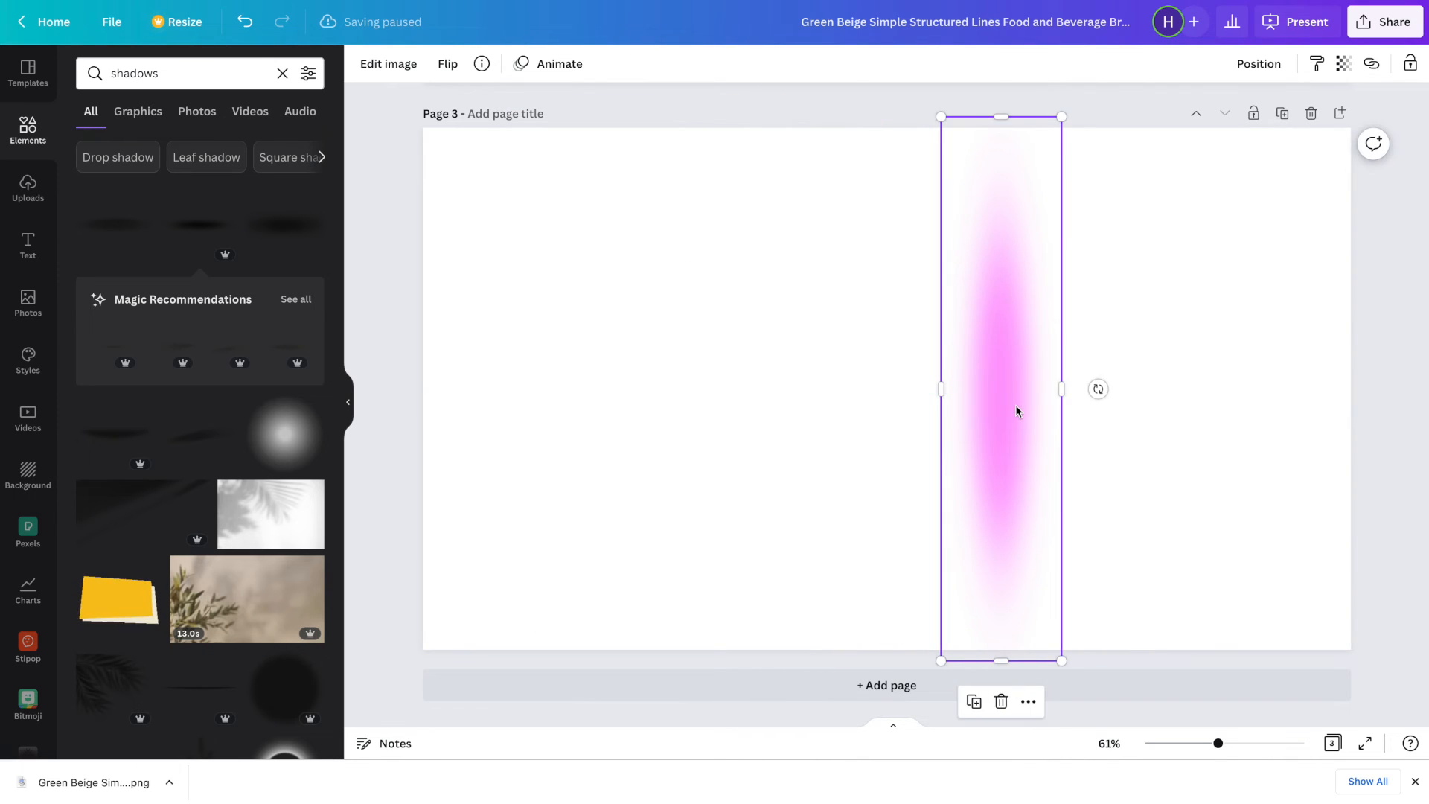
Add a blank page after page 3 and set its background to the bright pink from the Color palette
scroll(1017, 409, up, 10)
scroll(1018, 408, down, 10)
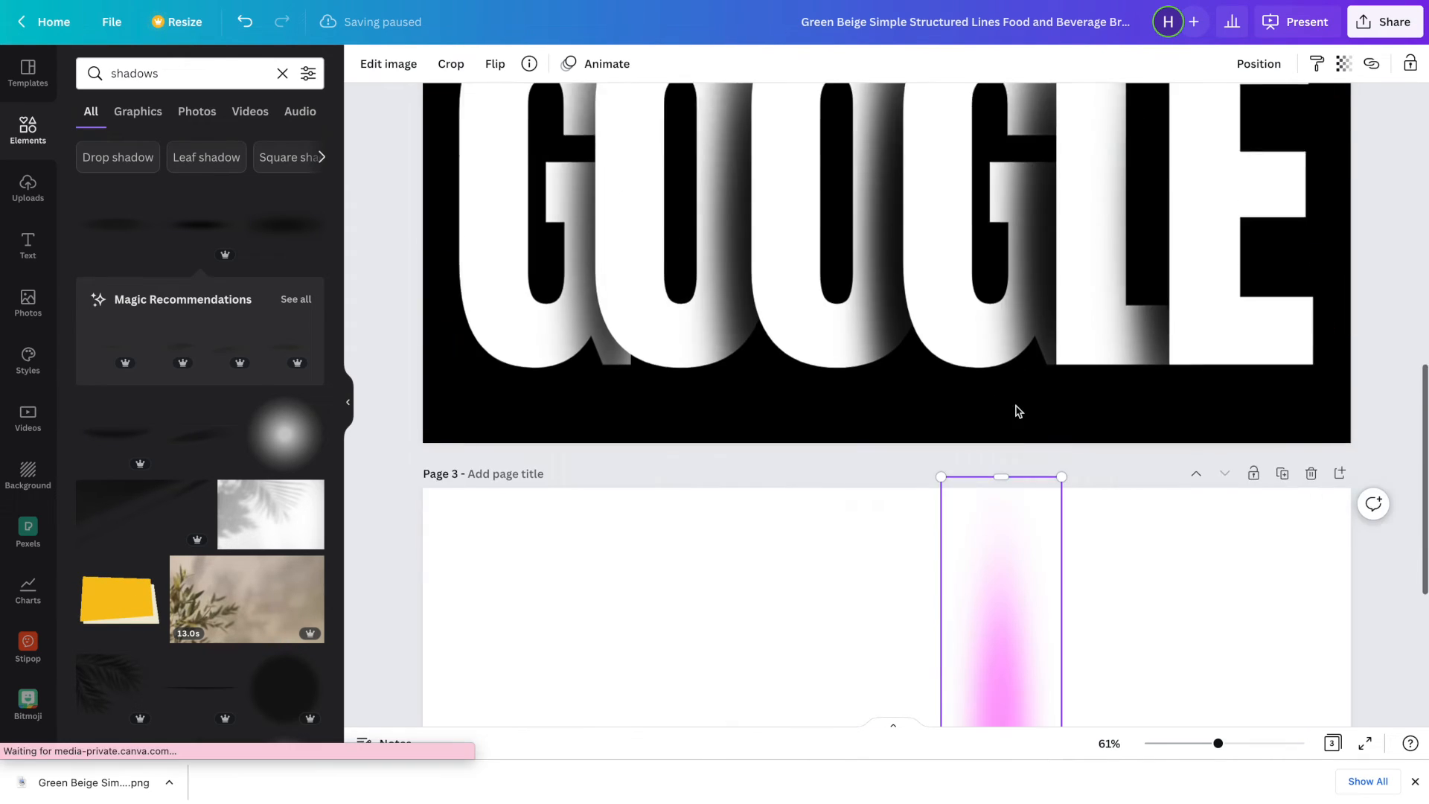
click(1338, 122)
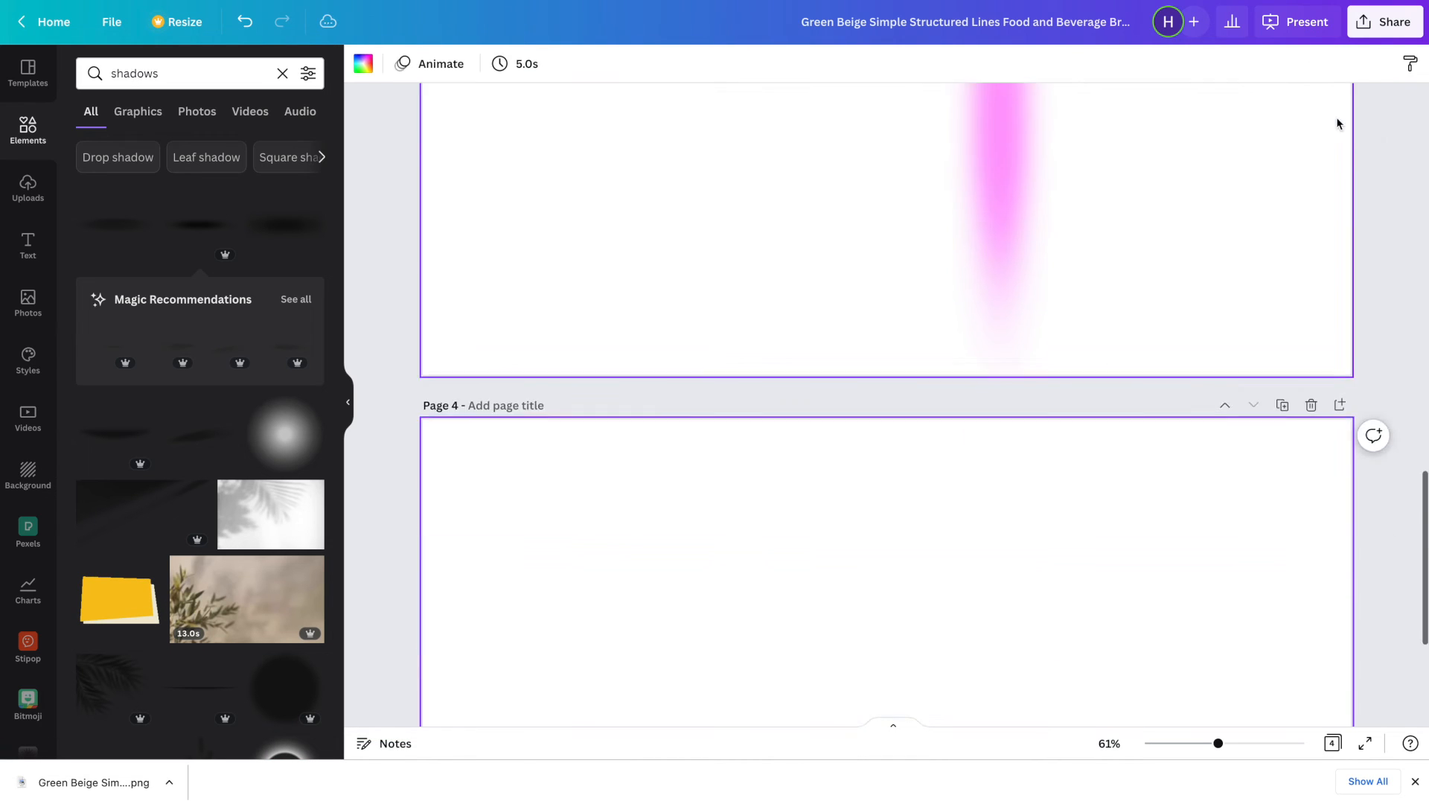
scroll(946, 296, up, 5)
scroll(947, 296, down, 3)
scroll(947, 298, down, 3)
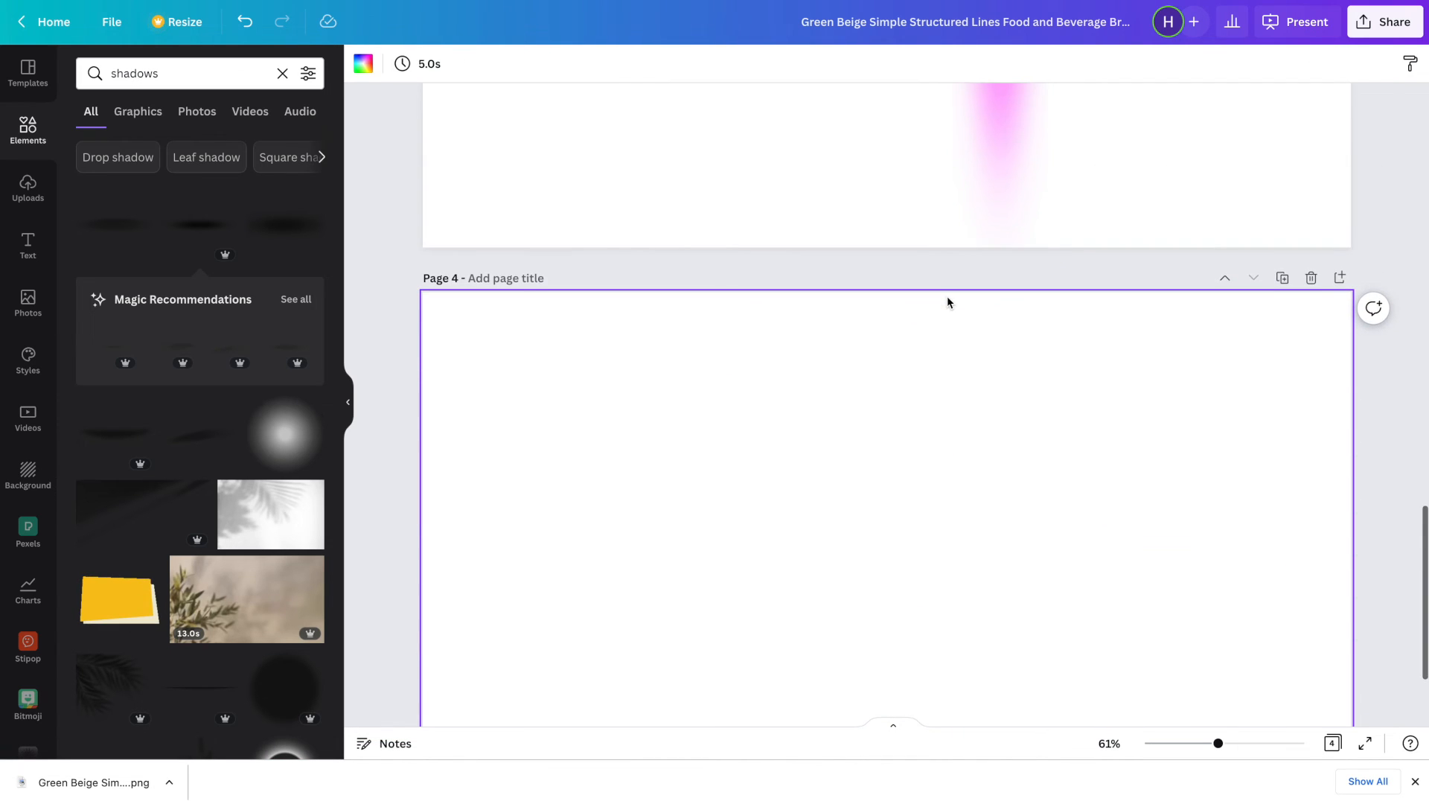
click(363, 63)
scroll(158, 450, down, 3)
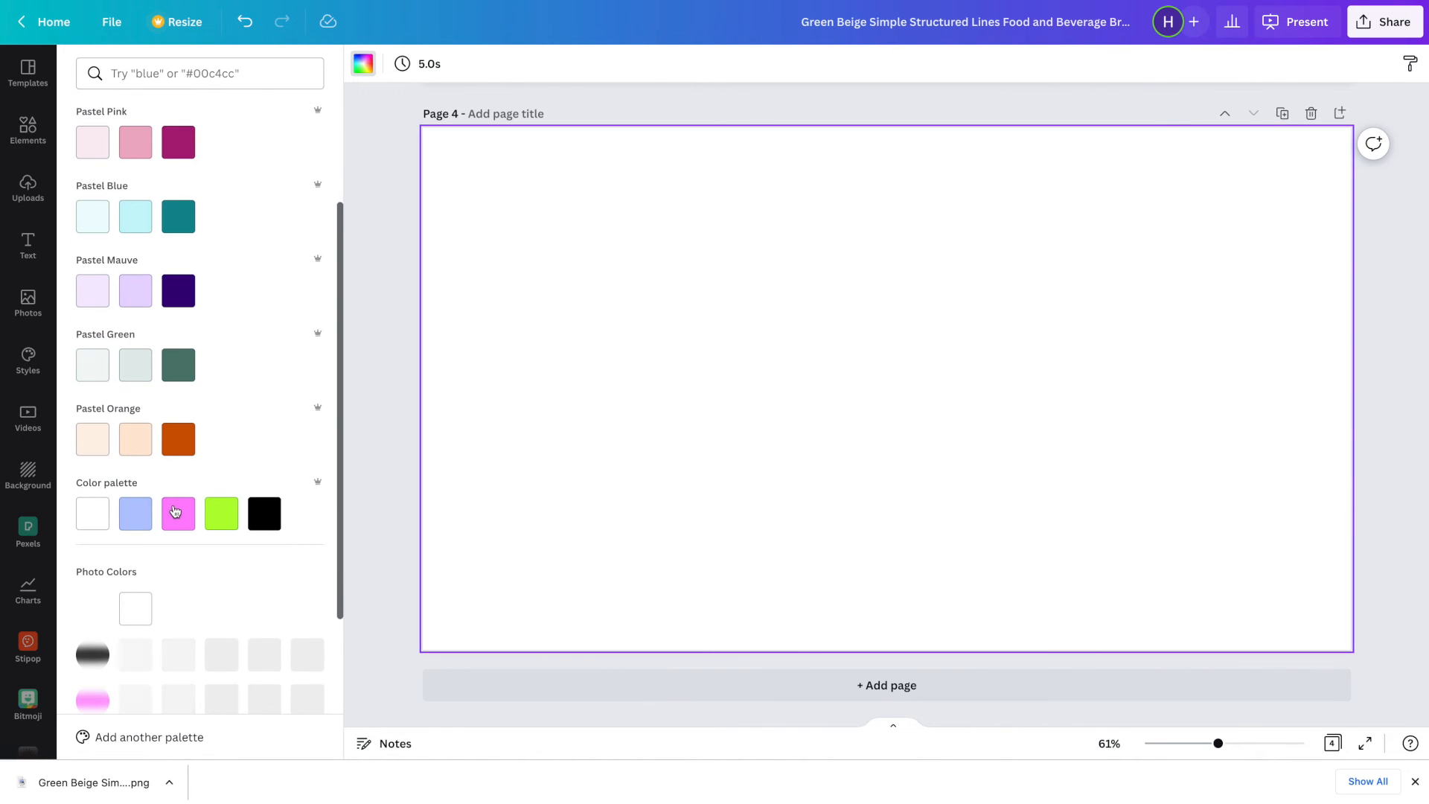
click(178, 518)
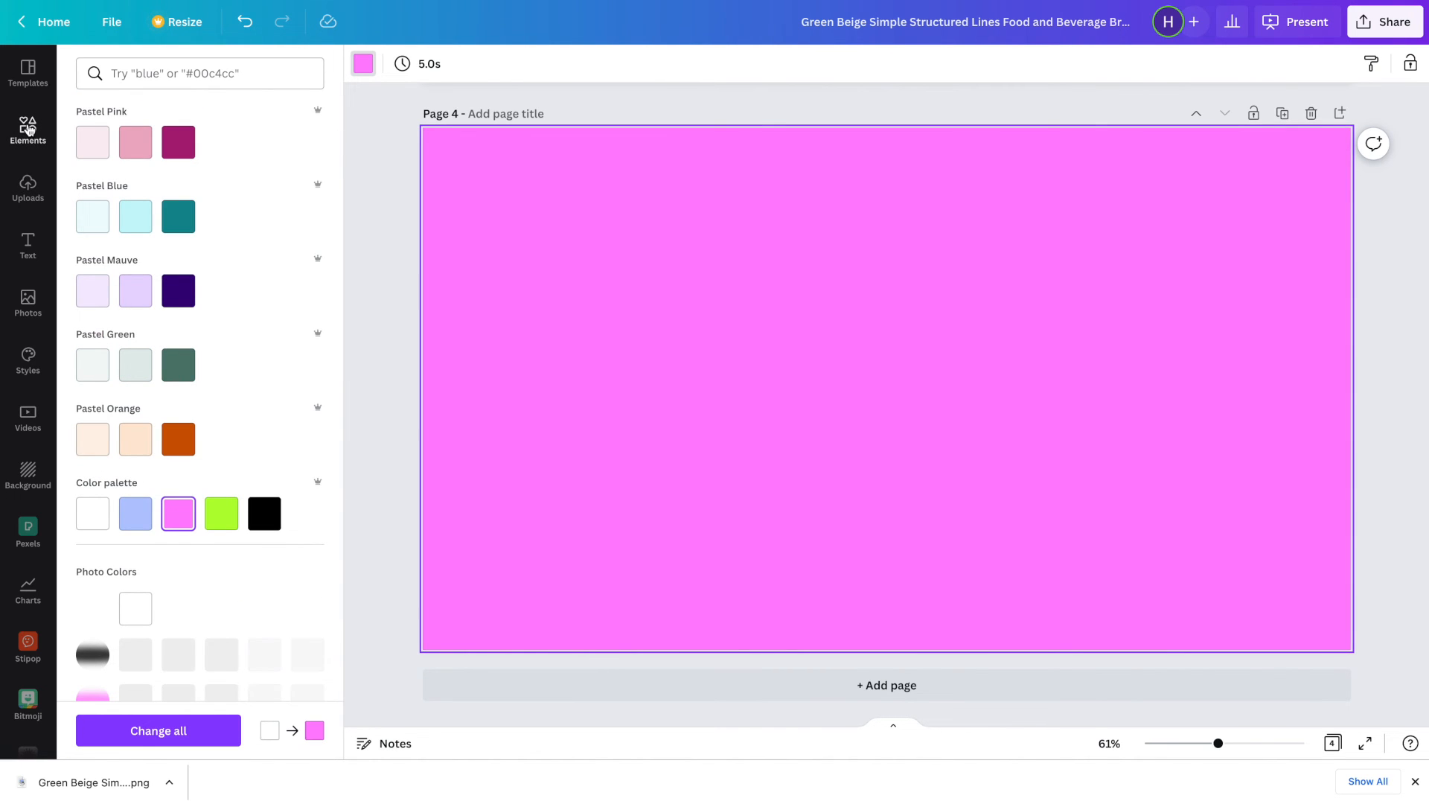
Place the uploaded white GOOGLE image on page 4 and crop away the empty space above and below the letters
click(27, 188)
click(151, 266)
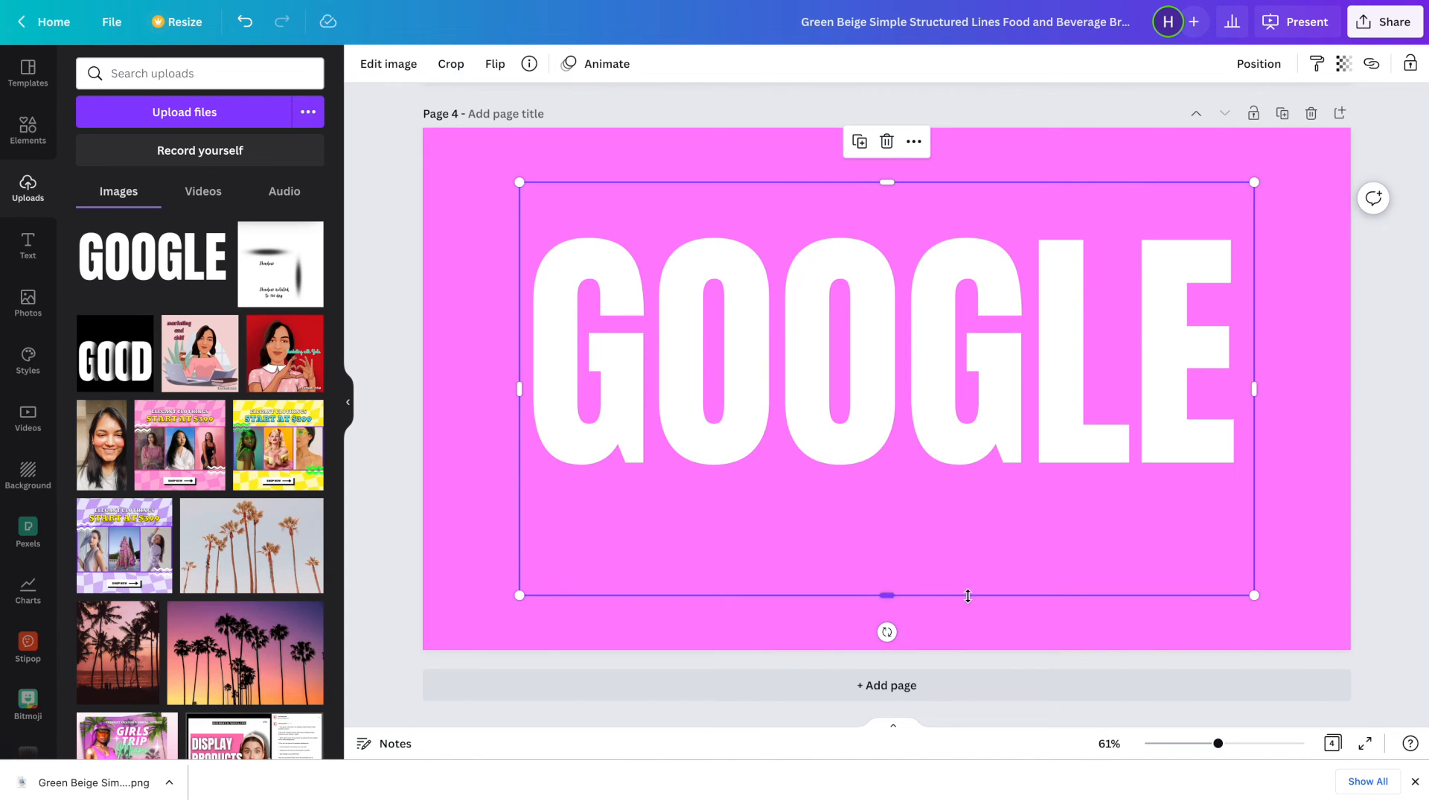
drag(888, 594, 888, 477)
drag(887, 181, 886, 229)
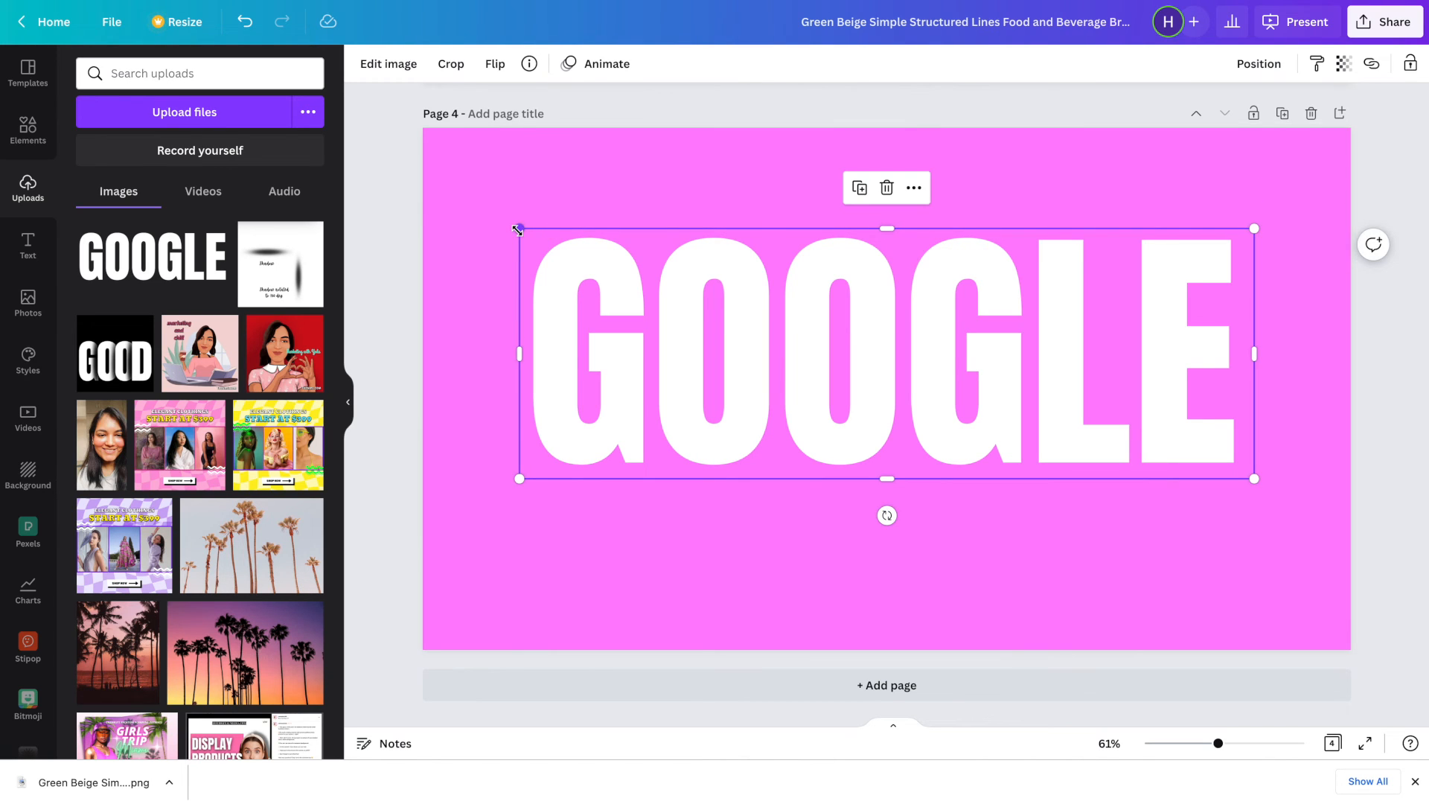
Enlarge the cropped GOOGLE image to span nearly the full width of the pink page
drag(518, 230, 432, 198)
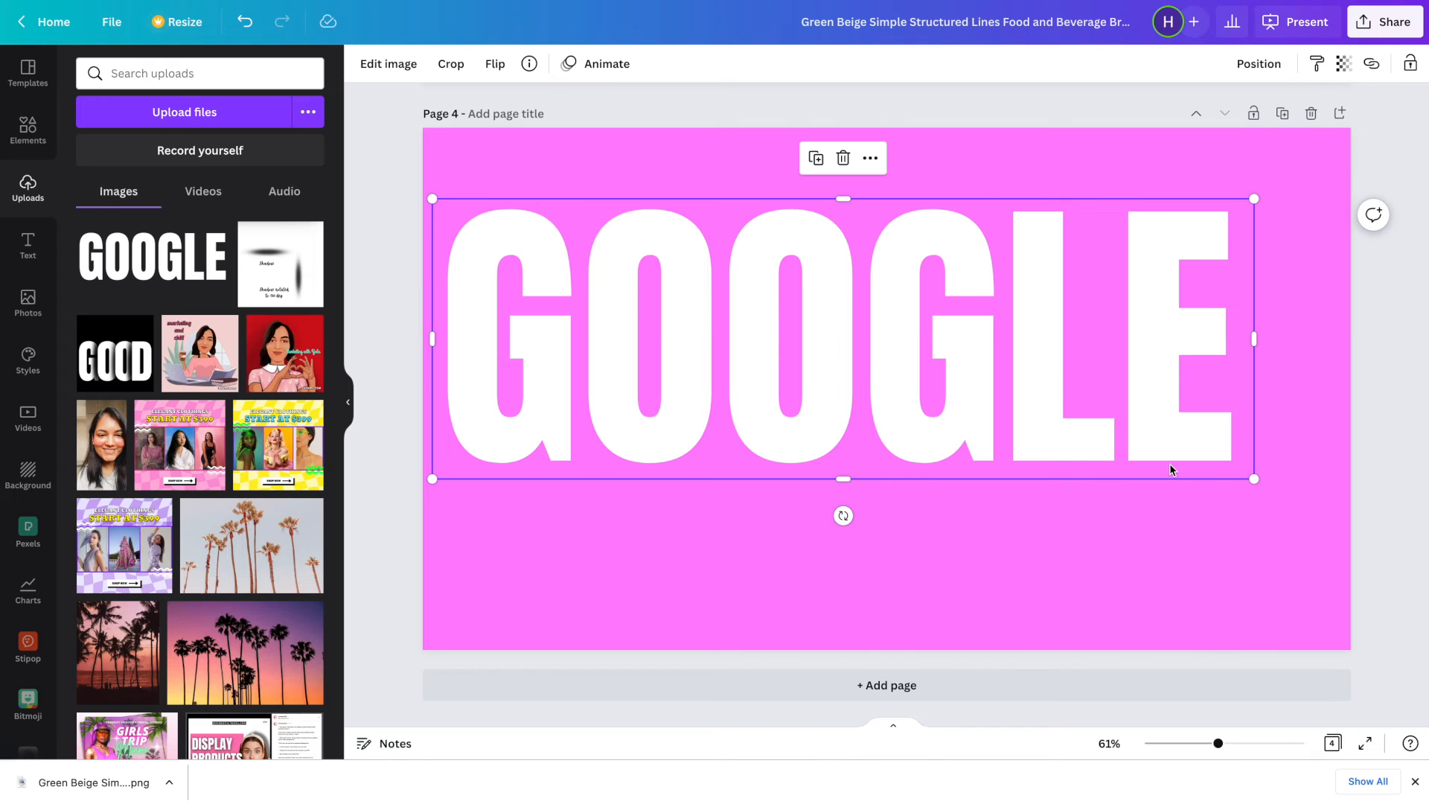
drag(1254, 477, 1351, 511)
click(921, 618)
Copy the enlarged GOOGLE image and crop the original down to its first G
click(888, 374)
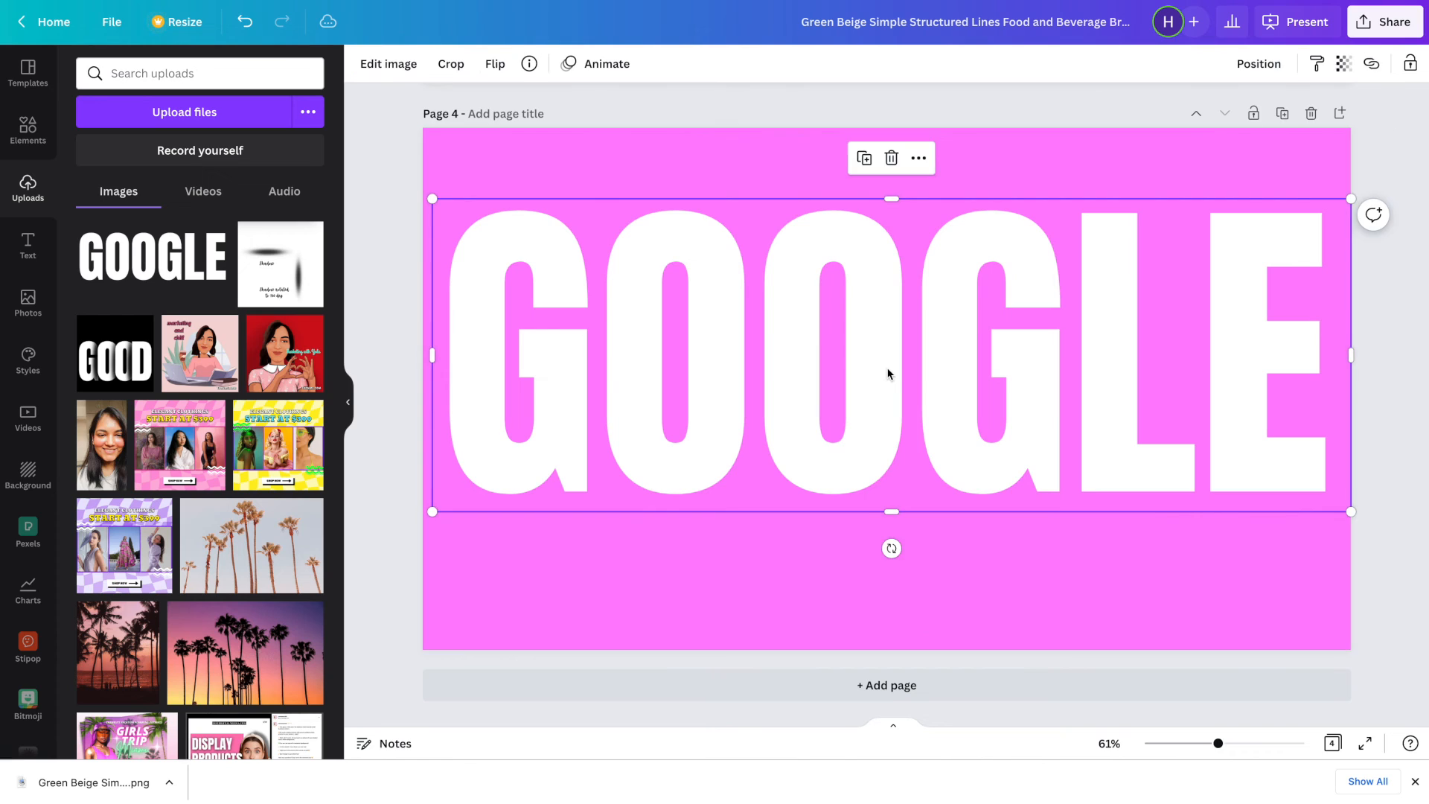
right_click(887, 373)
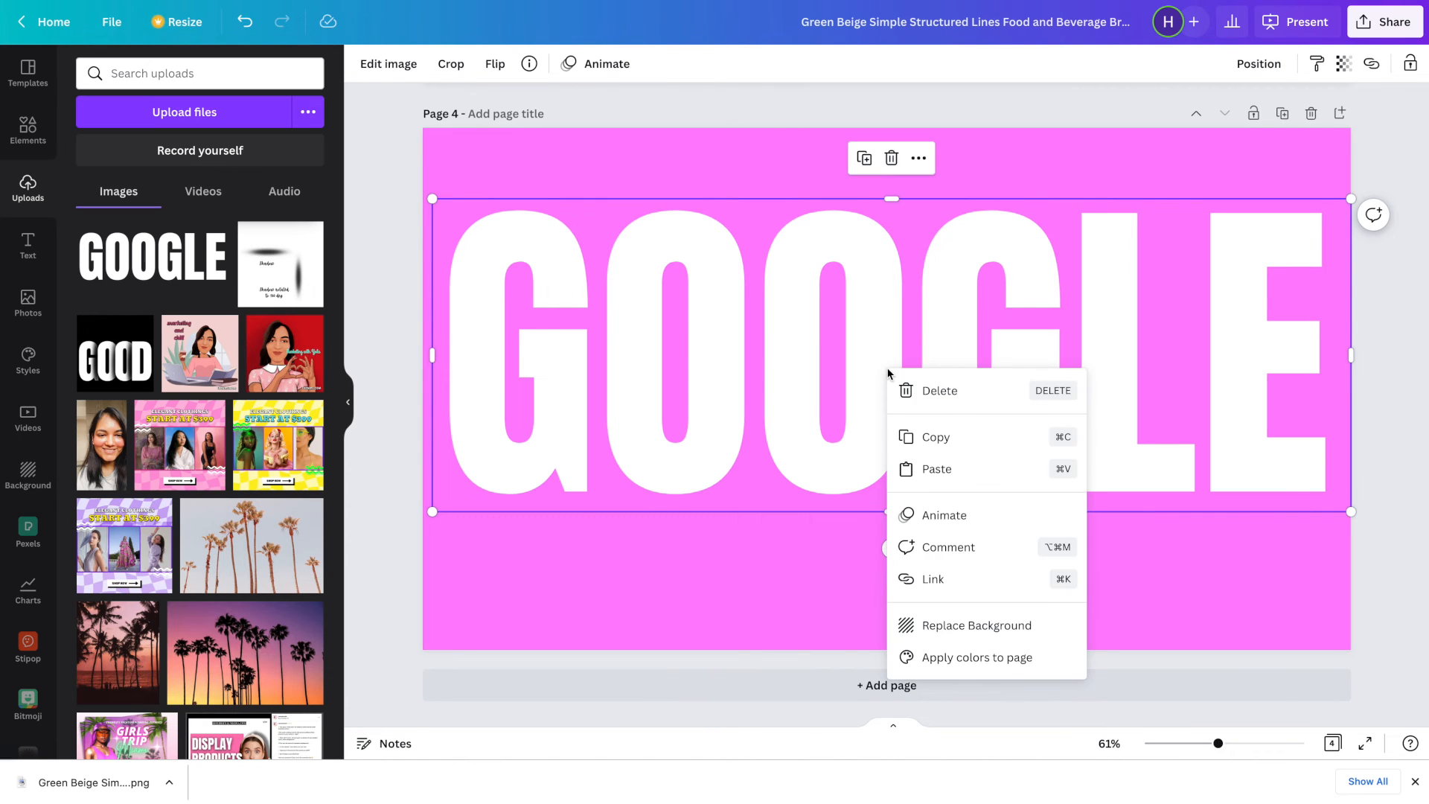
click(932, 436)
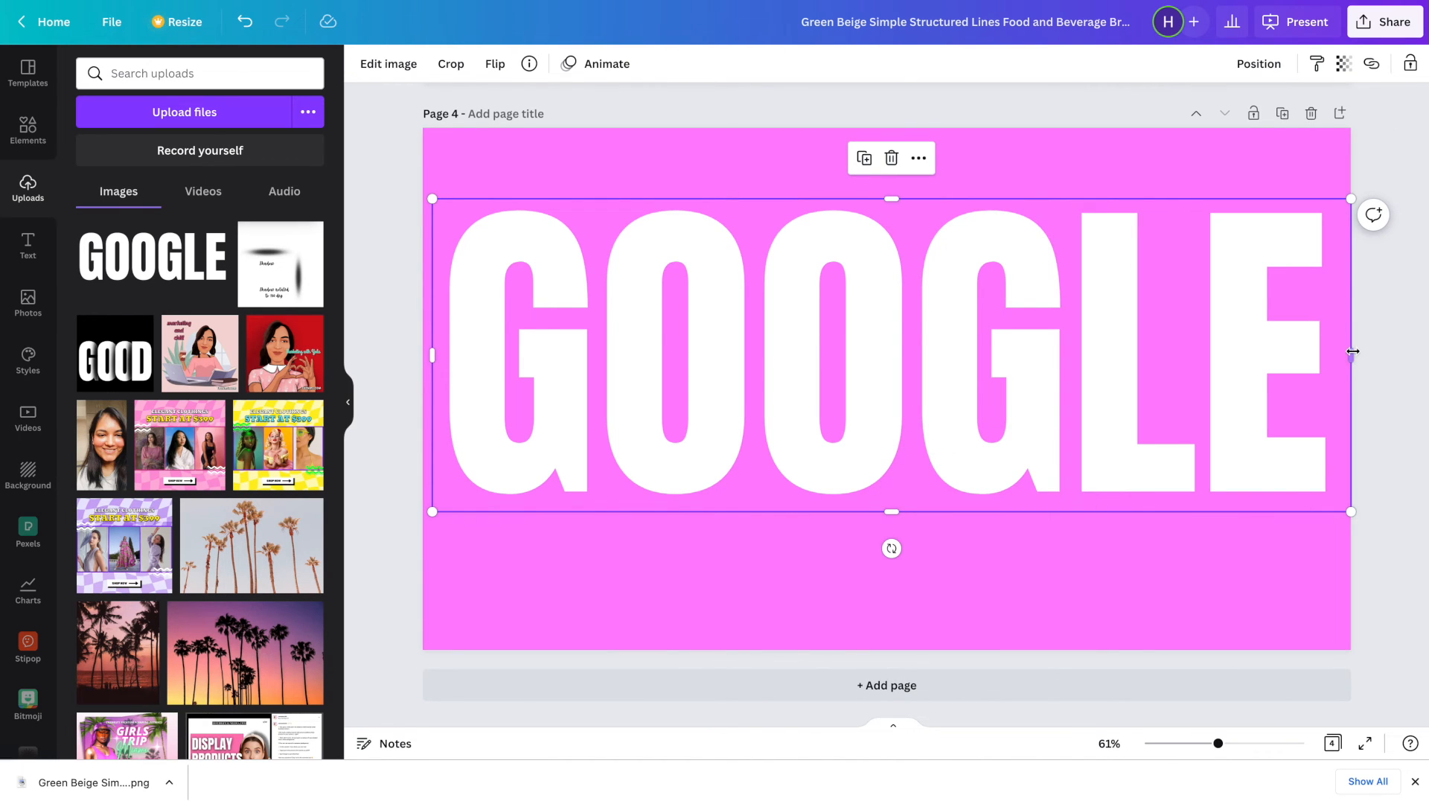
drag(1352, 352, 593, 364)
Paste two more copies of the GOOGLE image and crop them to the first O and the second O
key(super+v)
drag(432, 356, 600, 376)
drag(1349, 353, 750, 363)
key(super+v)
drag(432, 355, 762, 361)
drag(1350, 356, 907, 362)
Paste two further GOOGLE copies and crop them to the second G and the L
key(super+v)
drag(432, 356, 919, 375)
drag(1351, 356, 1065, 360)
key(super+v)
drag(432, 356, 1079, 358)
drag(1351, 355, 1197, 361)
Paste one last GOOGLE copy and crop it to the E
key(super+v)
drag(432, 356, 1203, 332)
drag(1351, 356, 1332, 356)
Copy the pink shadow from page 3 and place it over the right edge of the first G on page 4
scroll(1161, 355, up, 6)
click(1001, 355)
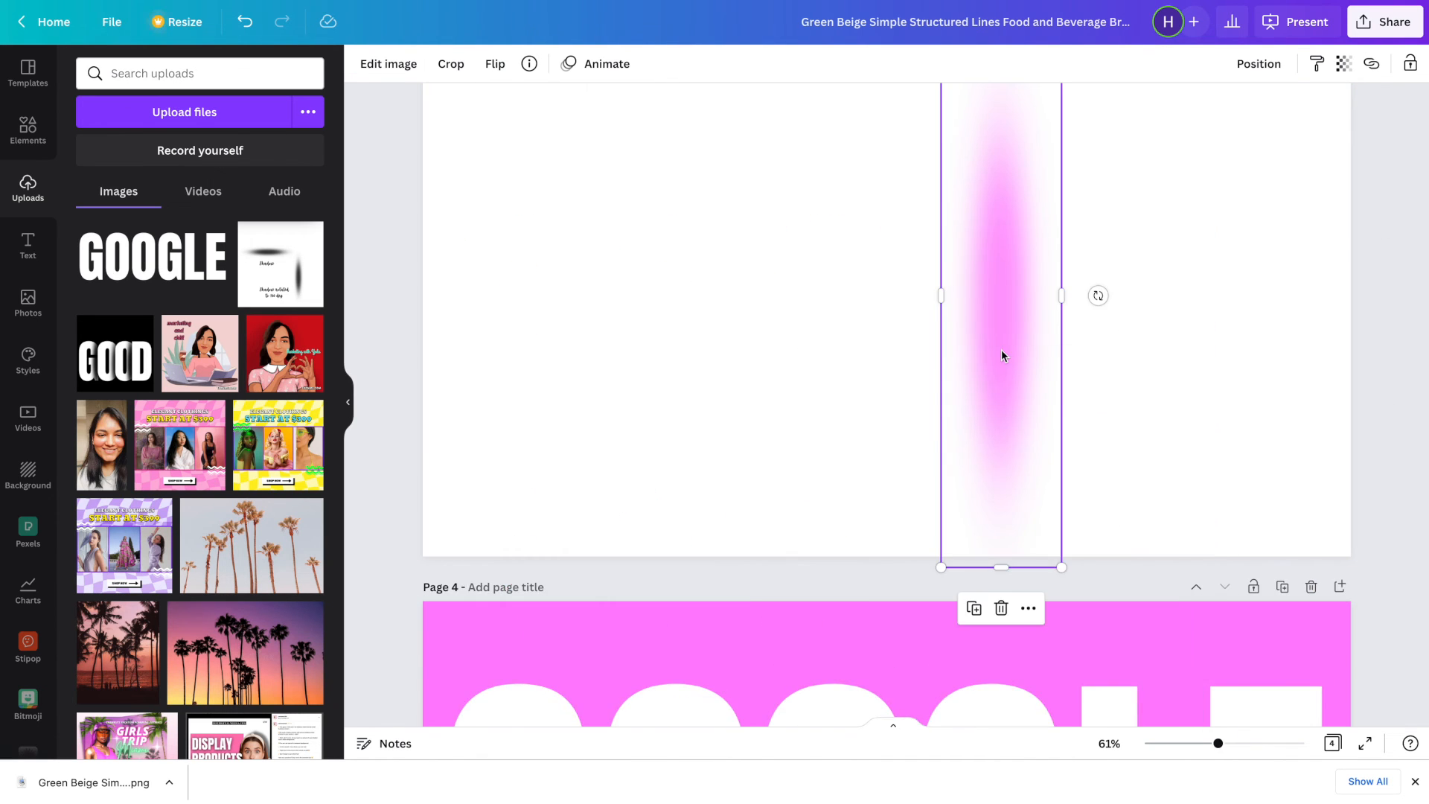
scroll(793, 428, down, 6)
click(568, 407)
key(super+v)
drag(1011, 395, 591, 391)
Slide the first O left to overlap the shadowed G, bring it to the front and fine-tune its position
key(super+v)
drag(701, 394, 666, 394)
click(1248, 65)
click(983, 153)
click(733, 580)
drag(660, 466, 654, 466)
click(449, 647)
click(584, 567)
Paste a pink shadow over the first O's right edge and slide the second O left to overlap it
key(super+v)
drag(944, 406, 692, 396)
drag(882, 444, 791, 441)
Position a pink shadow over the second O, slide the second G left over it and bring the G to the front
drag(1008, 402, 830, 392)
drag(1026, 446, 891, 479)
click(1258, 64)
click(1065, 144)
click(1003, 493)
Paste a pink shadow over the second G's right edge, slide the L left over it and bring the L to the front
key(super+v)
drag(1016, 413, 929, 400)
drag(1117, 417, 1016, 457)
click(1256, 70)
click(1072, 144)
click(1072, 428)
click(970, 405)
click(1100, 443)
Add a pink shadow over the L, move the E left beside it, bring the E to the front and nudge it left
key(super+v)
drag(1247, 405, 1024, 405)
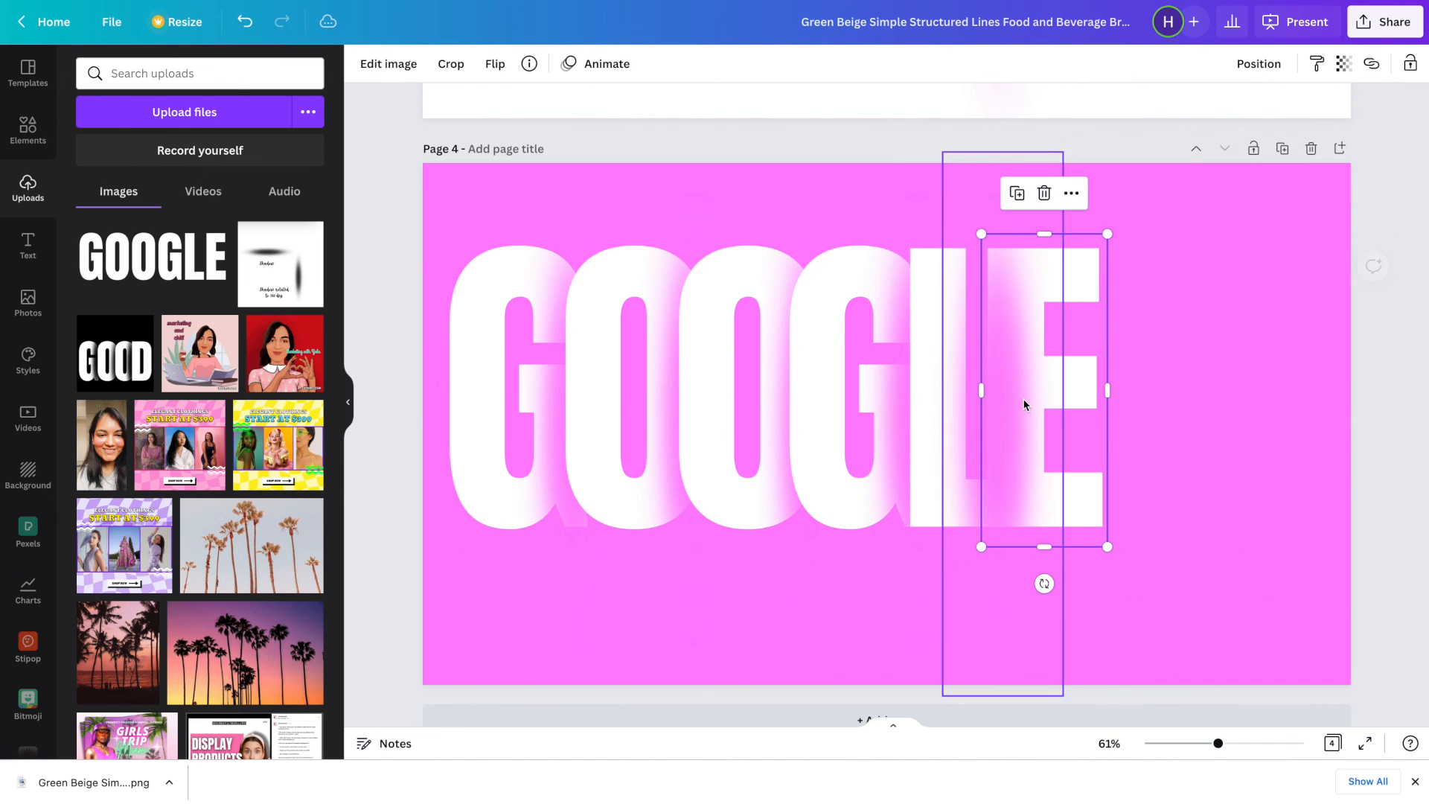
click(1267, 66)
click(1072, 144)
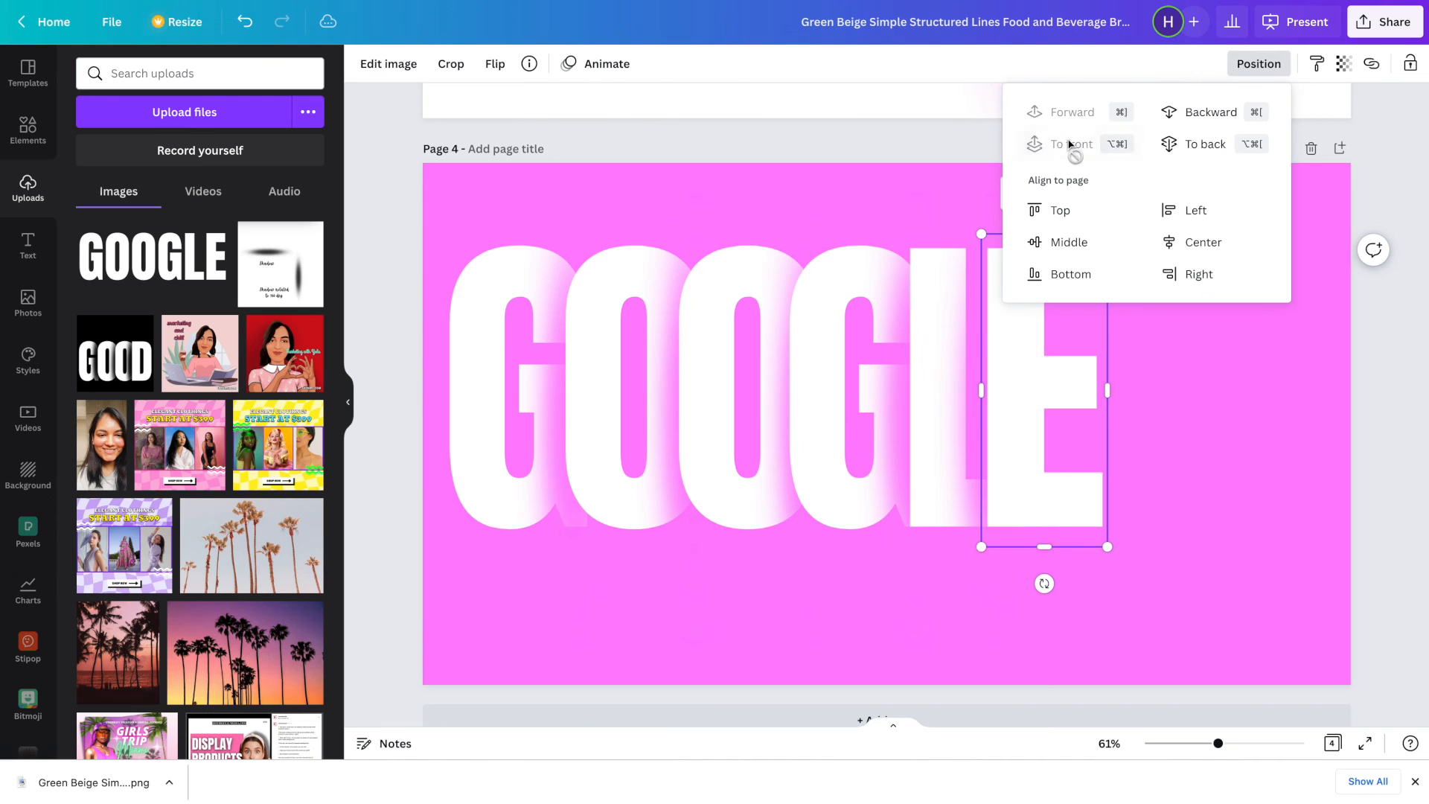
click(1244, 435)
click(1045, 444)
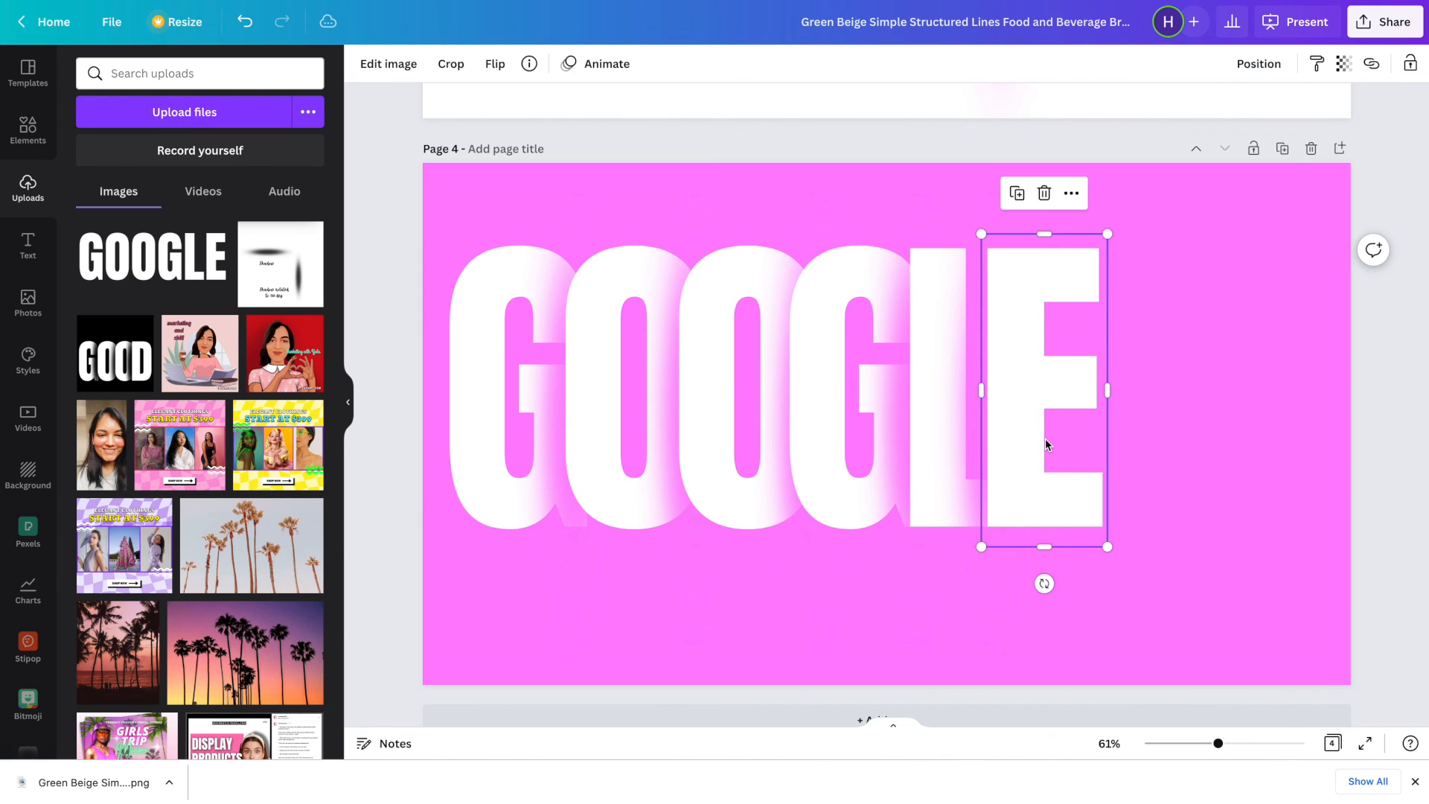
key(Left)
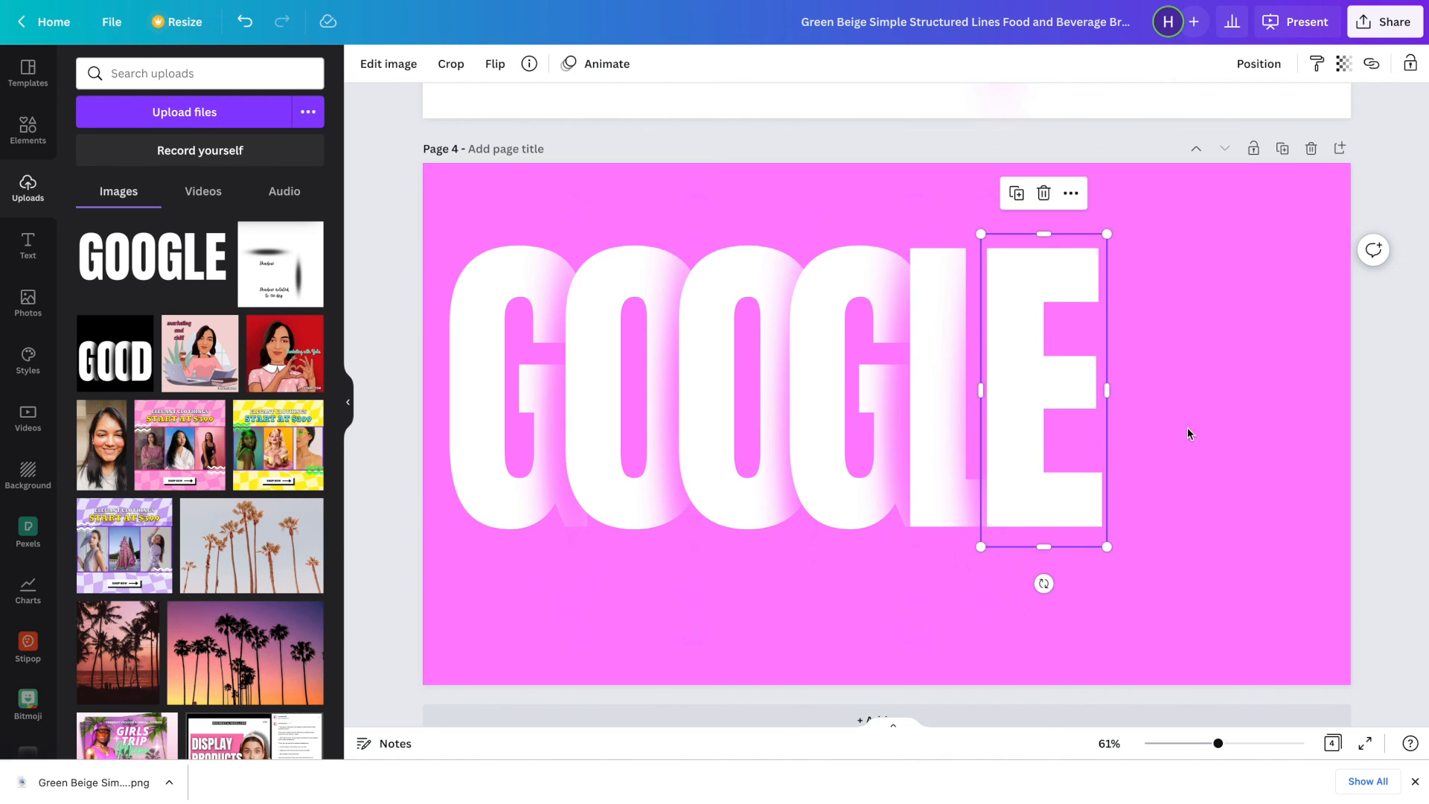
click(1199, 433)
Group all the letters and shadows on the pink page and scale the group up to nearly fill the page width
drag(572, 332, 1232, 629)
click(1226, 66)
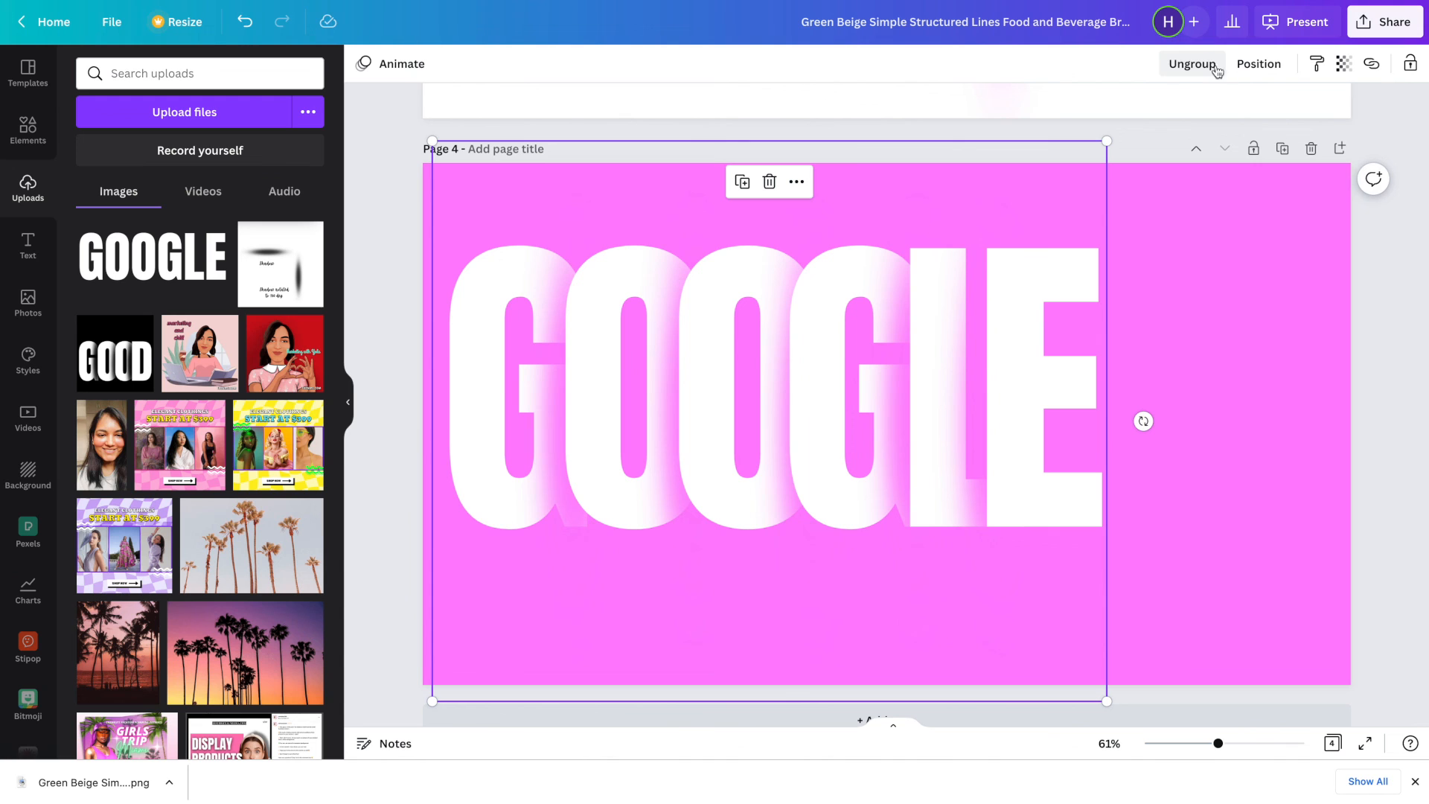
drag(1107, 141, 1232, 113)
scroll(1030, 485, down, 1)
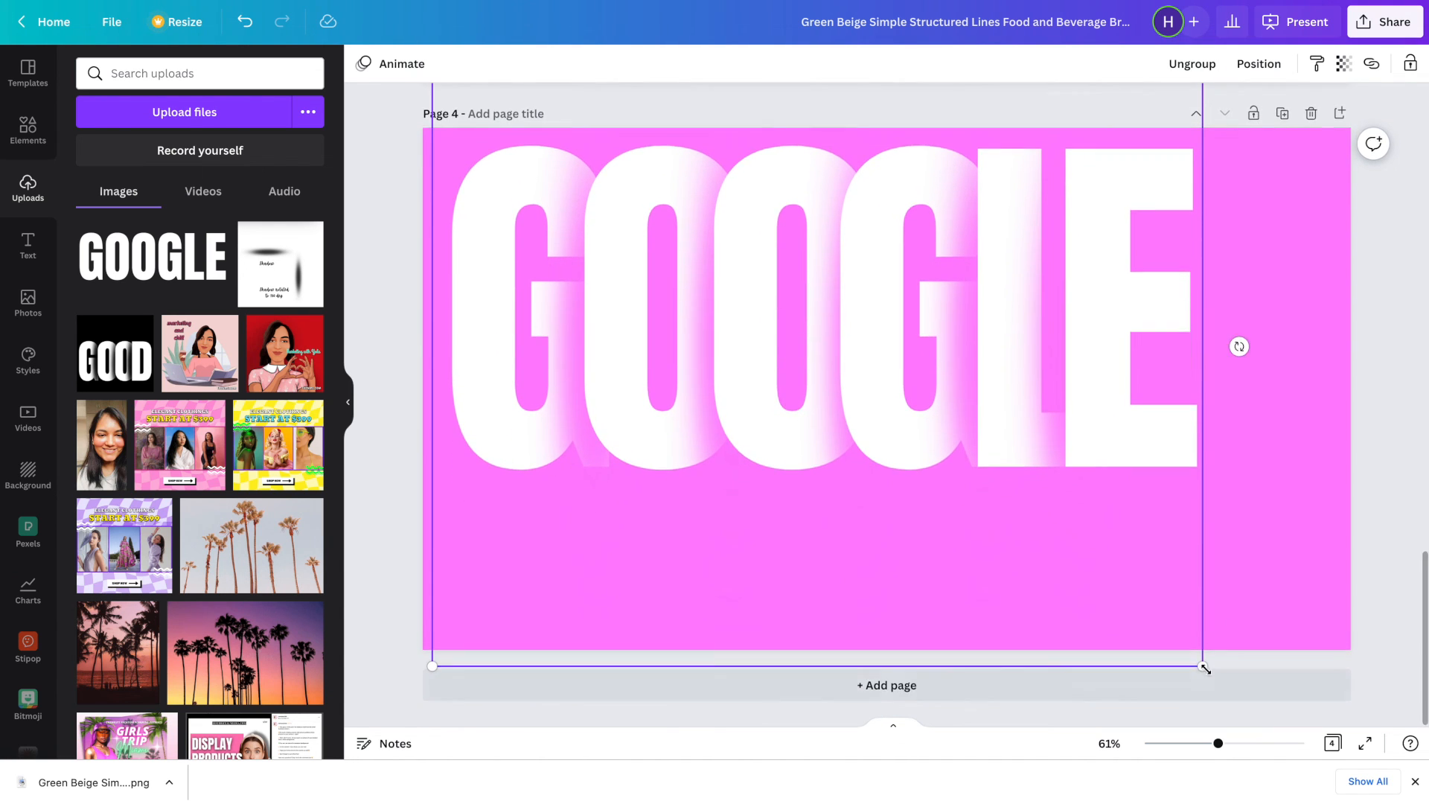
drag(1203, 666, 1348, 708)
Move the enlarged GOOGLE group down toward the vertical centre of the pink page
click(1141, 376)
drag(1141, 377, 1143, 396)
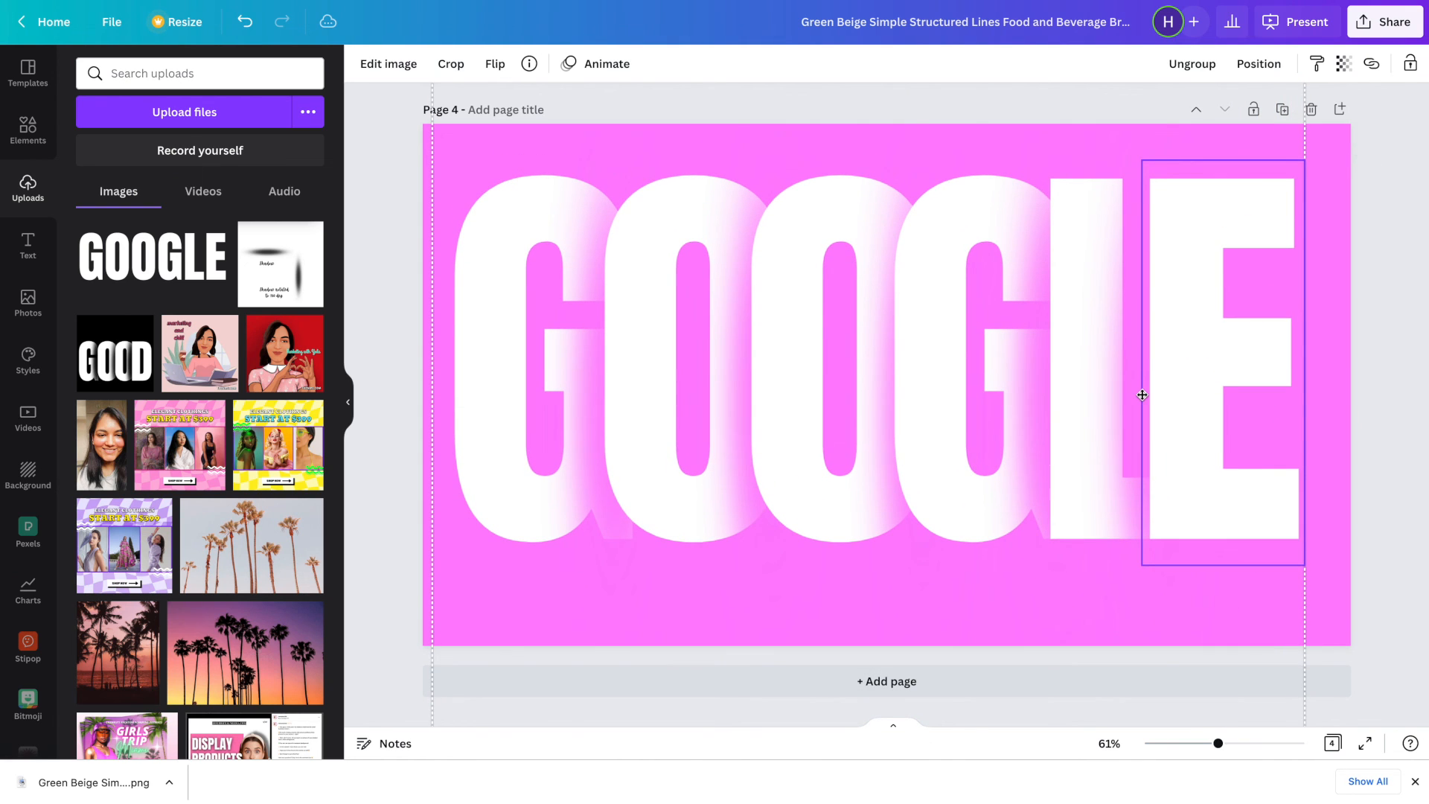
click(387, 534)
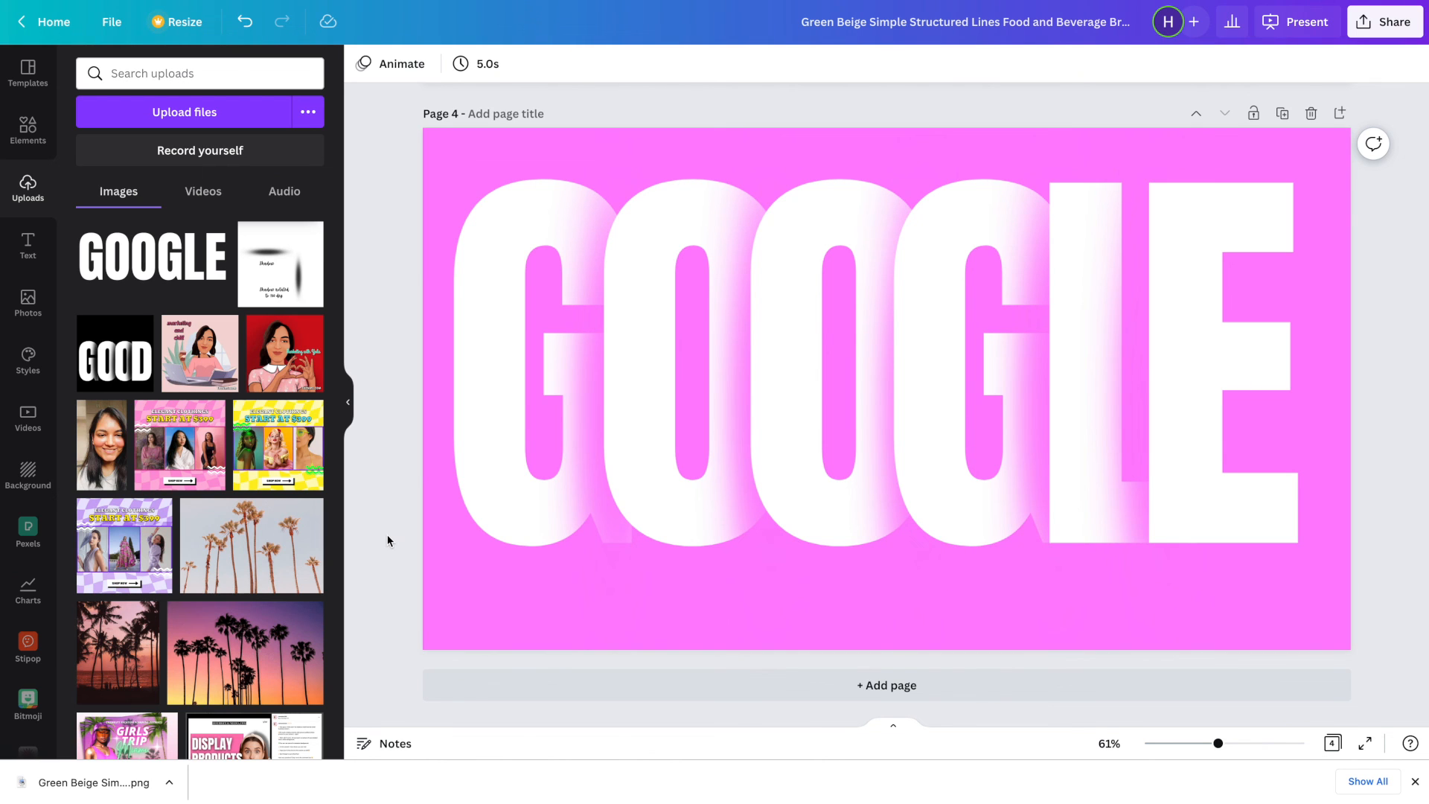
Delete page 3, which holds only the pink shadow
scroll(793, 278, down, 5)
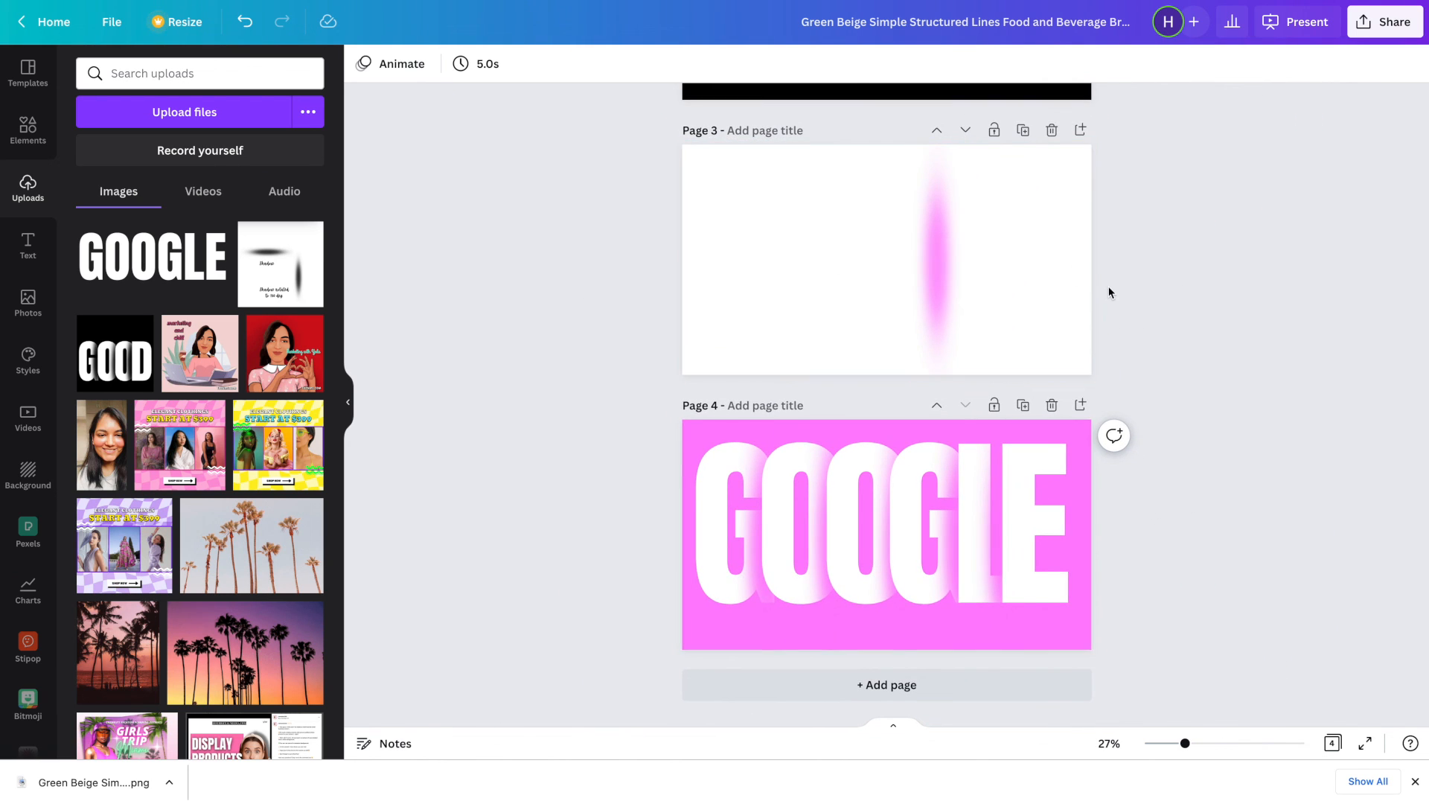
scroll(1107, 290, up, 2)
click(1052, 221)
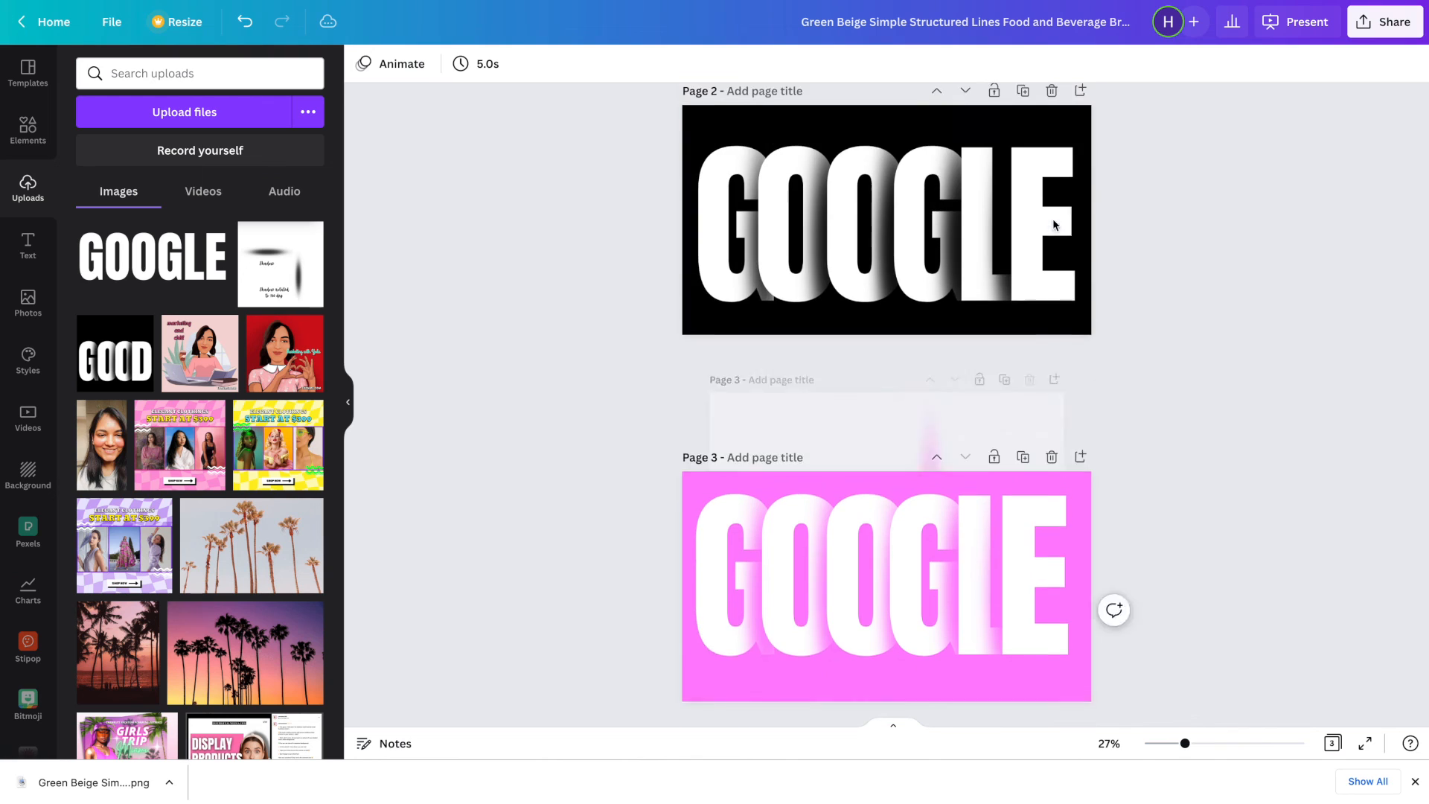